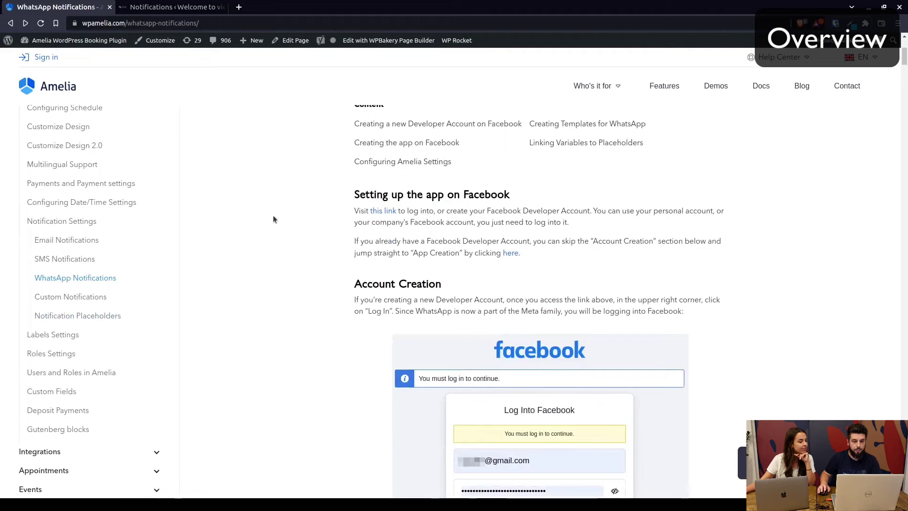
# - Open the guide's Facebook Developer Account link from the "Setting up the app on Facebook" section in a private window
pyautogui.scroll(-3, 431, 227)
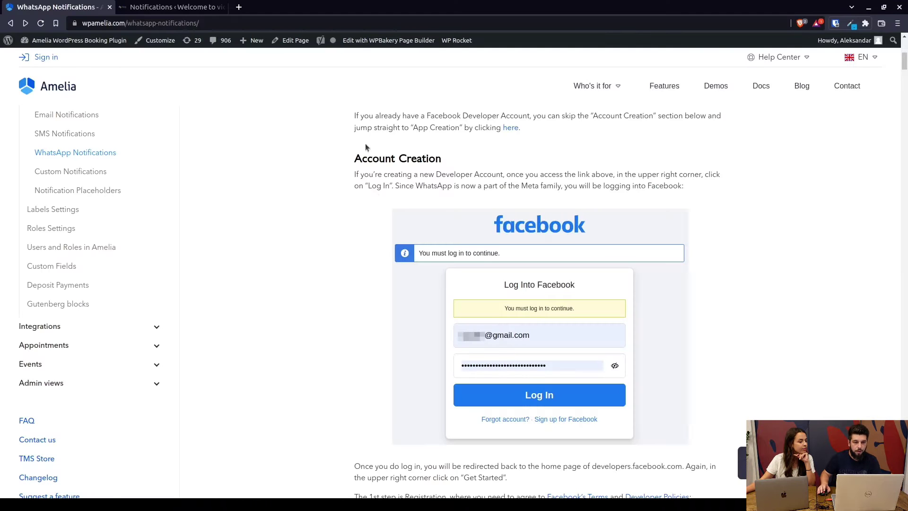
pyautogui.scroll(2, 367, 147)
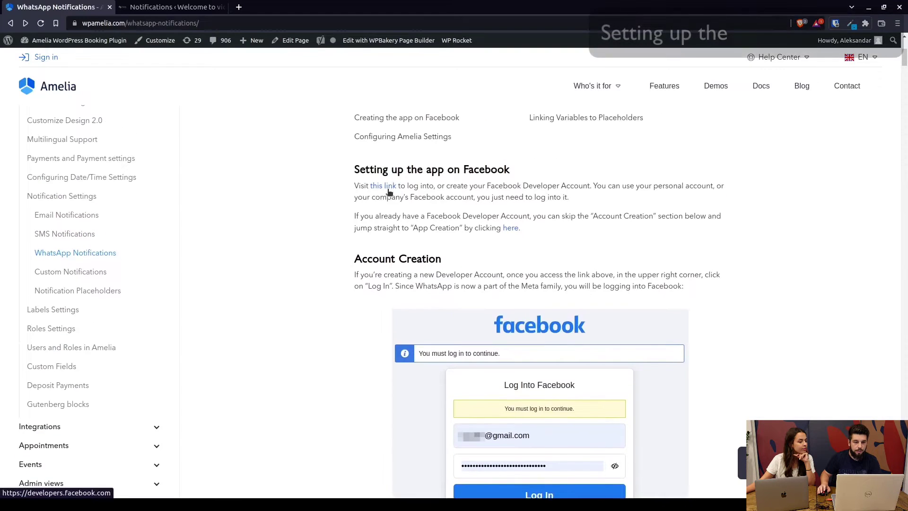
pyautogui.rightClick(385, 186)
pyautogui.click(449, 218)
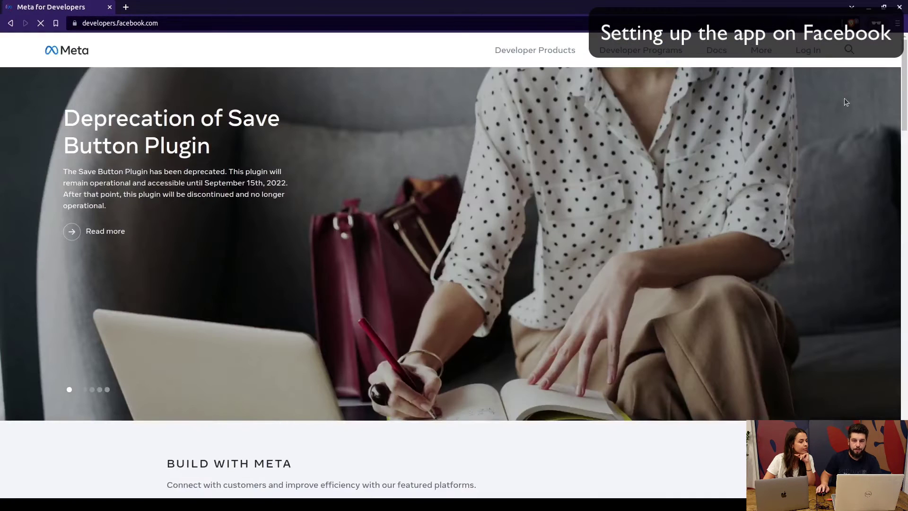
# - Log into Facebook with the saved account email and password, and open the My Apps page
pyautogui.click(814, 54)
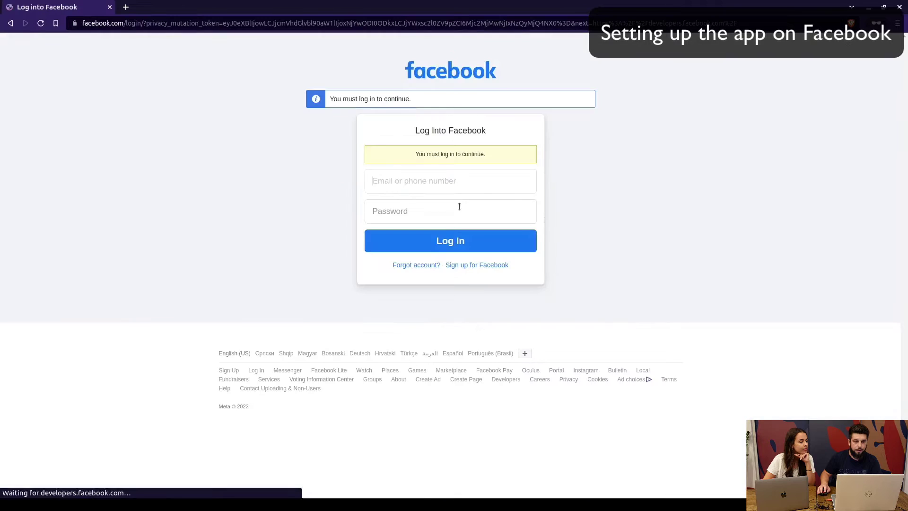
pyautogui.click(432, 183)
pyautogui.click(484, 209)
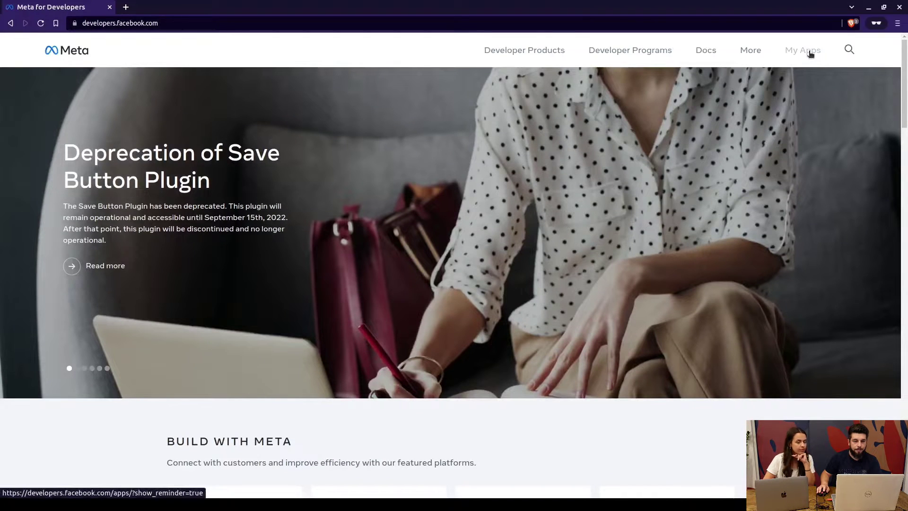
pyautogui.click(809, 54)
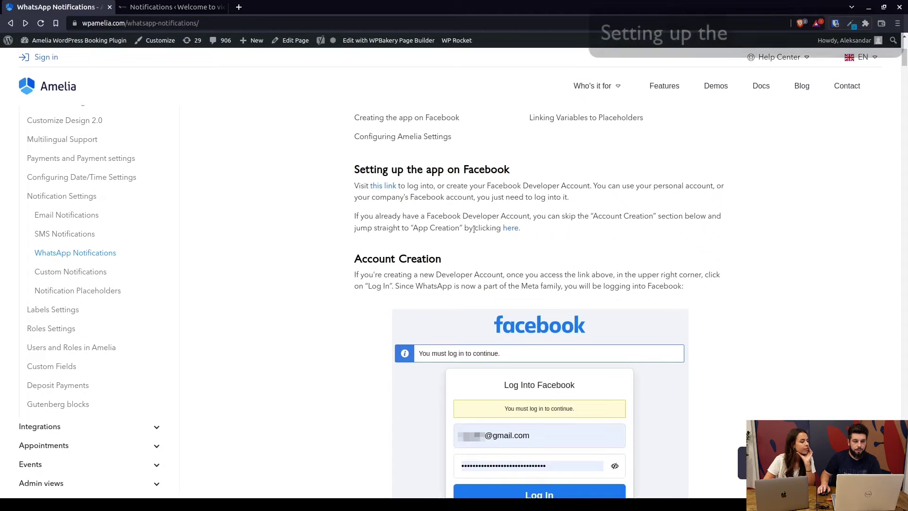
# - Read the Amelia guide's instructions on developer account registration, verification, role selection and the start of App Creation
pyautogui.scroll(-2, 489, 219)
pyautogui.scroll(-6, 546, 214)
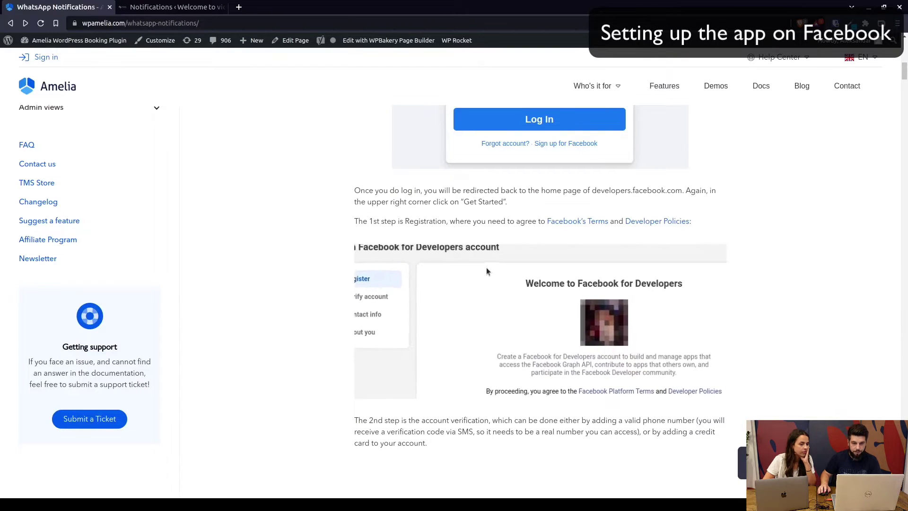
pyautogui.scroll(-1, 501, 270)
pyautogui.scroll(-6, 508, 275)
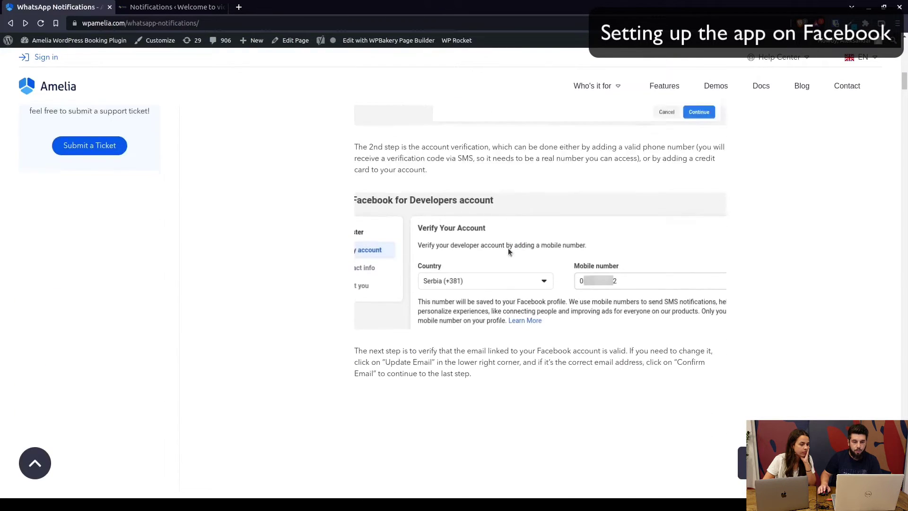
pyautogui.scroll(-1, 473, 195)
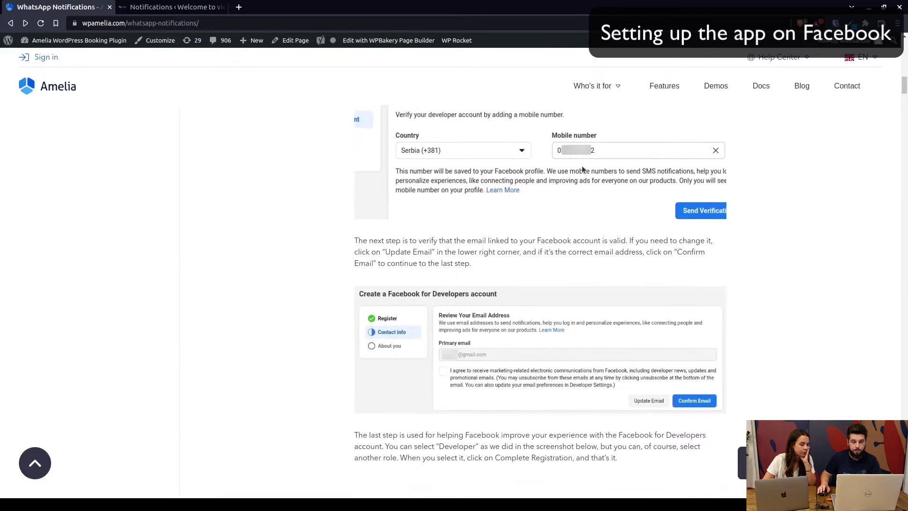
pyautogui.scroll(-2, 495, 268)
pyautogui.scroll(-3, 477, 298)
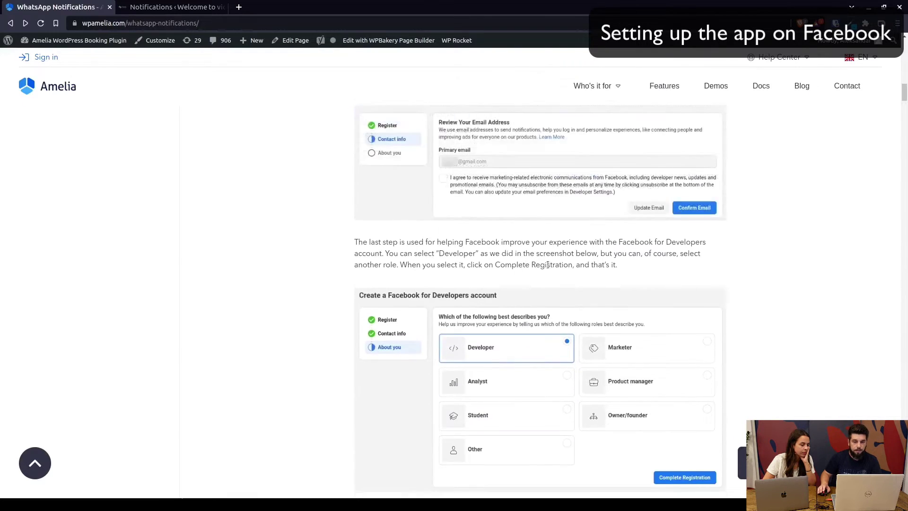
pyautogui.scroll(-1, 567, 251)
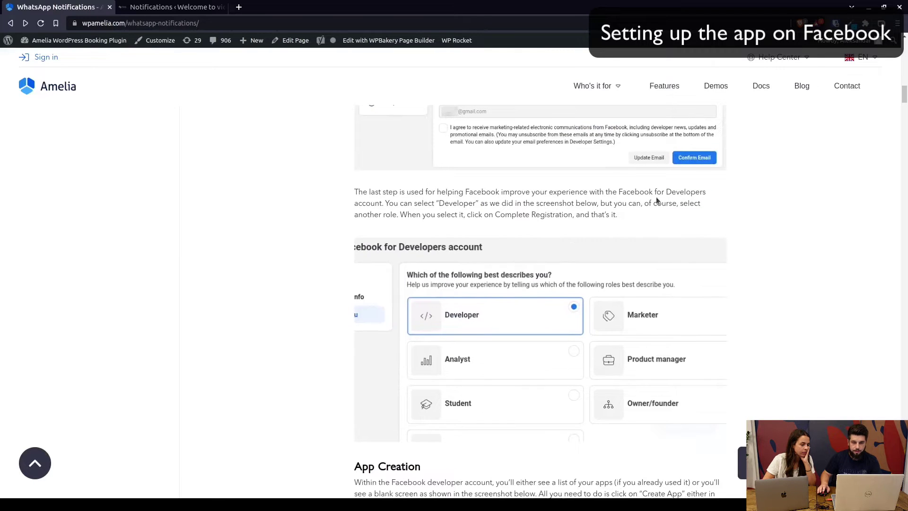
pyautogui.scroll(-1, 520, 220)
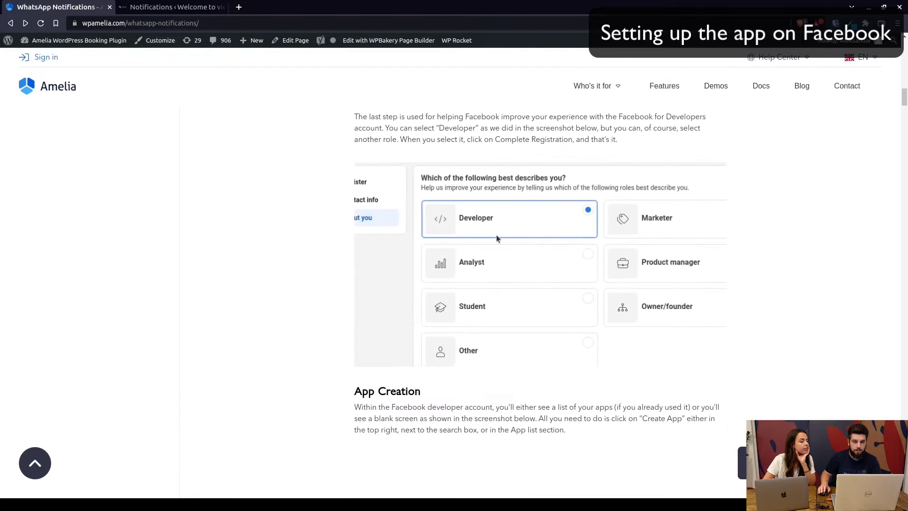
pyautogui.scroll(-1, 496, 231)
pyautogui.scroll(3, 498, 215)
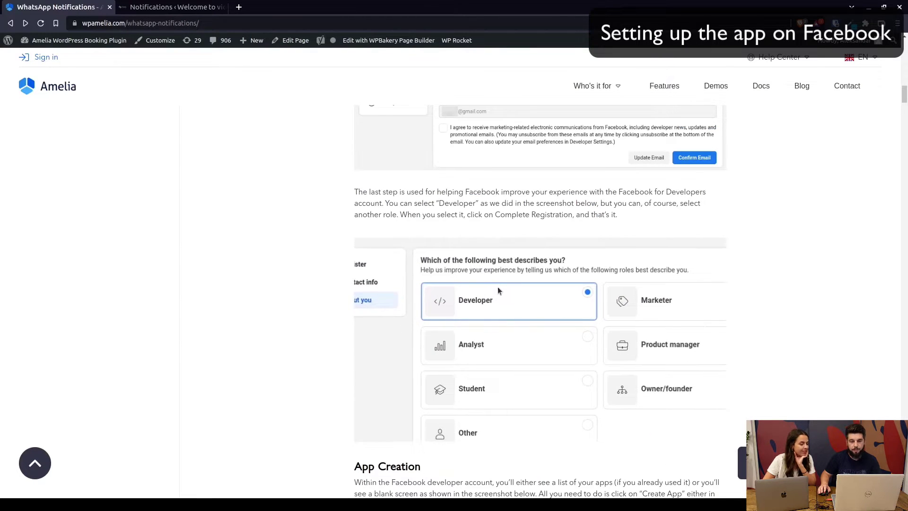
pyautogui.scroll(-3, 501, 292)
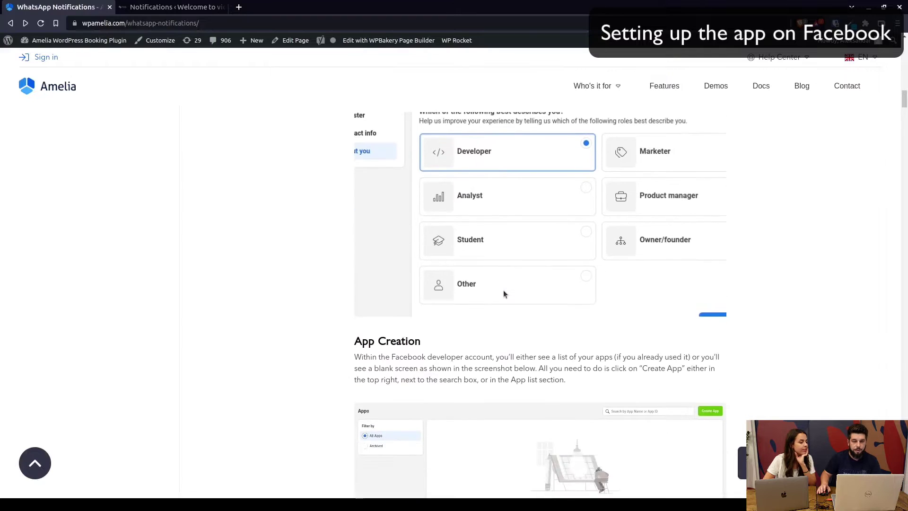
pyautogui.scroll(-1, 559, 294)
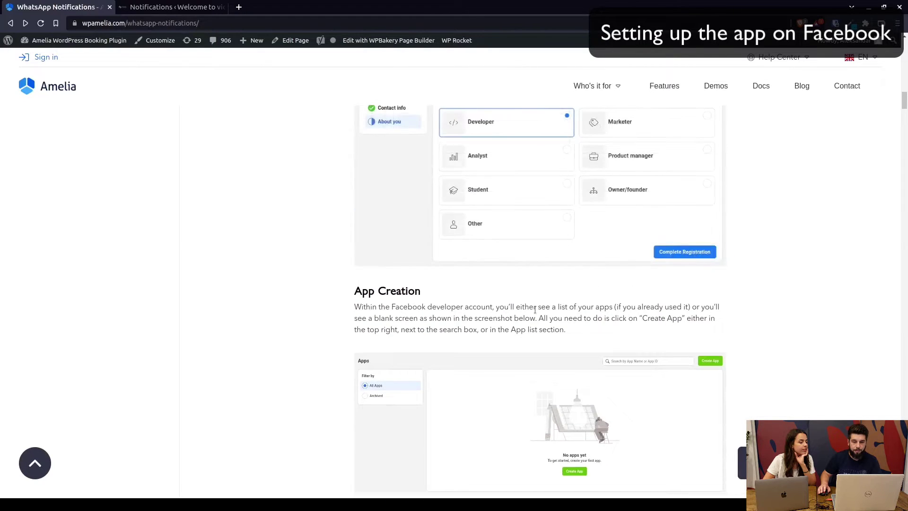
pyautogui.scroll(-2, 516, 283)
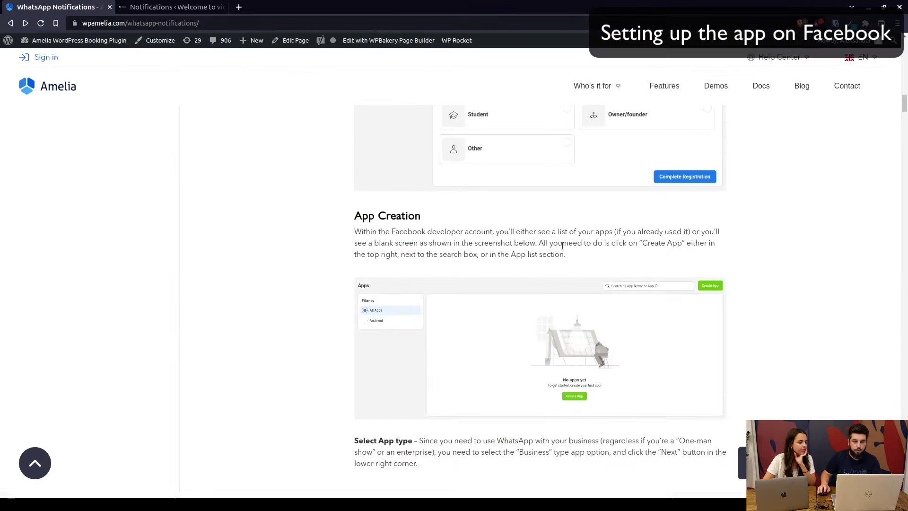
pyautogui.scroll(-2, 549, 299)
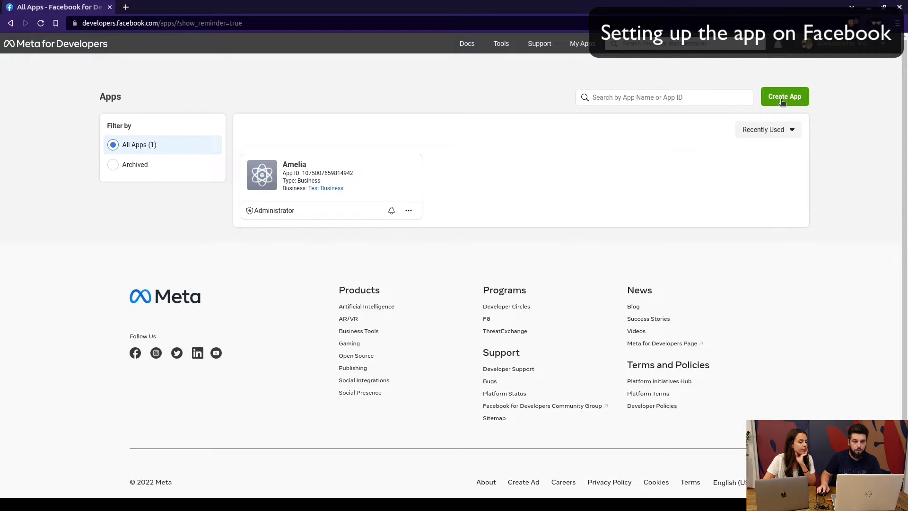
# - Start creating a new app on Meta for Developers with the Business app type and continue to its details
pyautogui.click(781, 97)
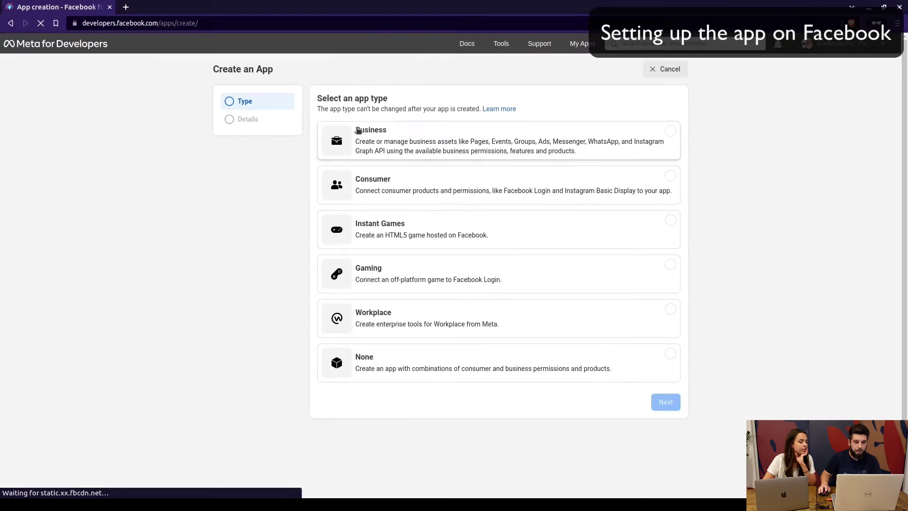
pyautogui.click(374, 146)
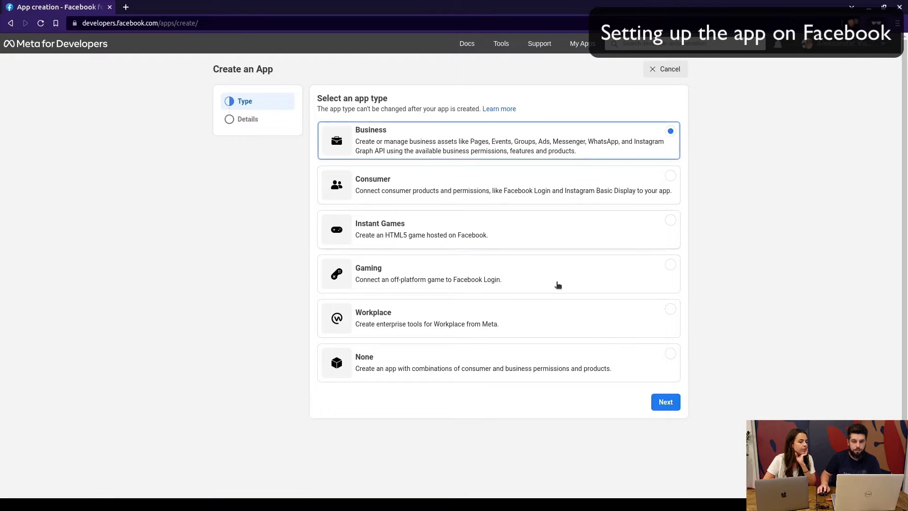
pyautogui.click(672, 403)
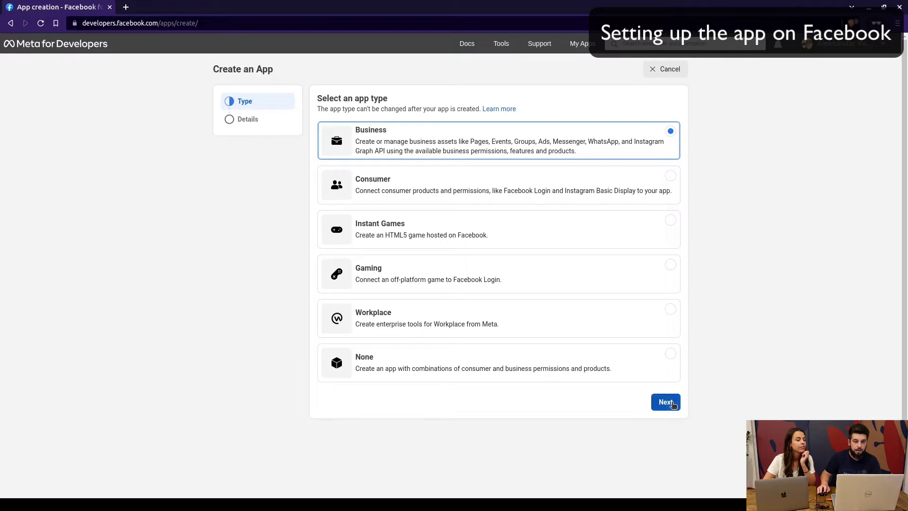
# - Set the app's display name to "Amelia WhasApp" and submit the basic information to create the app
pyautogui.click(463, 139)
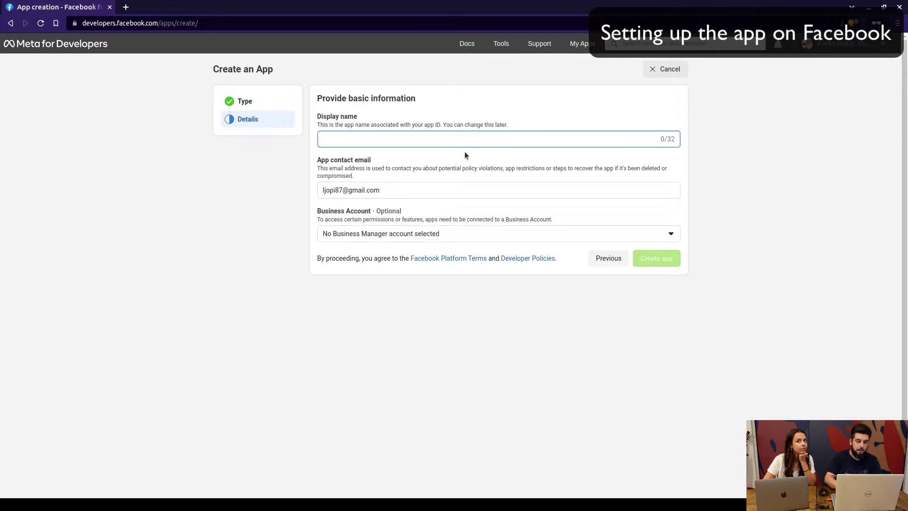
pyautogui.write('A')
pyautogui.press('BackSpace')
pyautogui.write('Ameli')
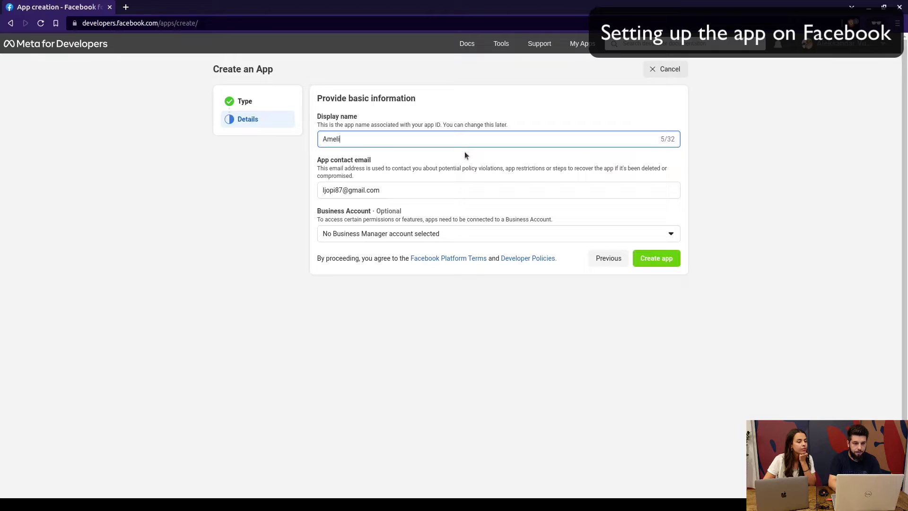
pyautogui.write('a Wha')
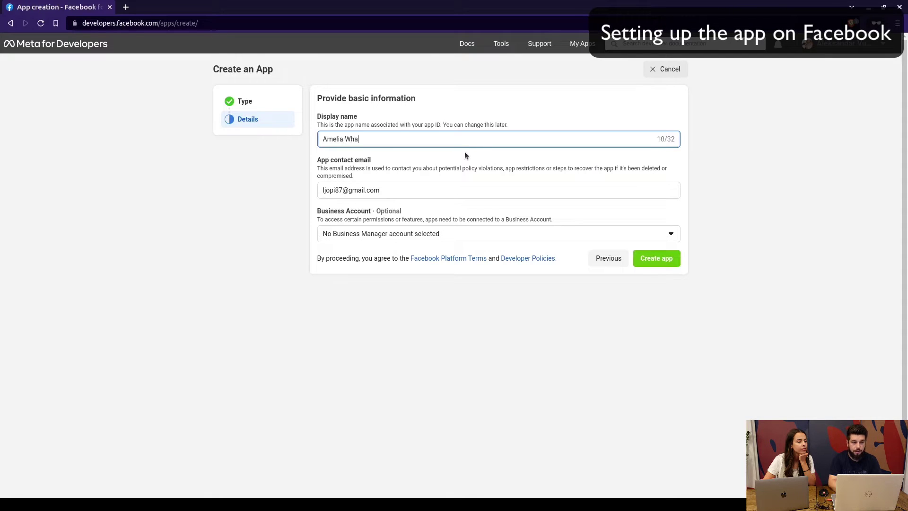
pyautogui.write('sApp')
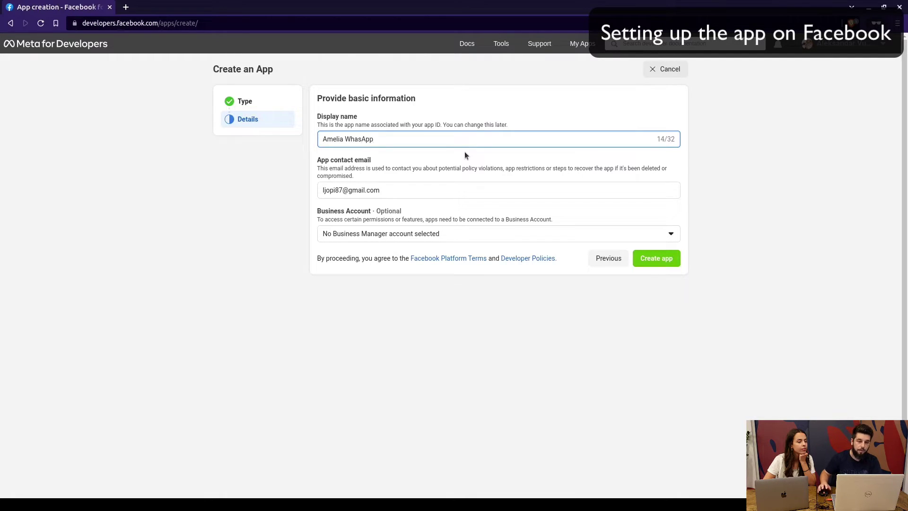
pyautogui.click(441, 192)
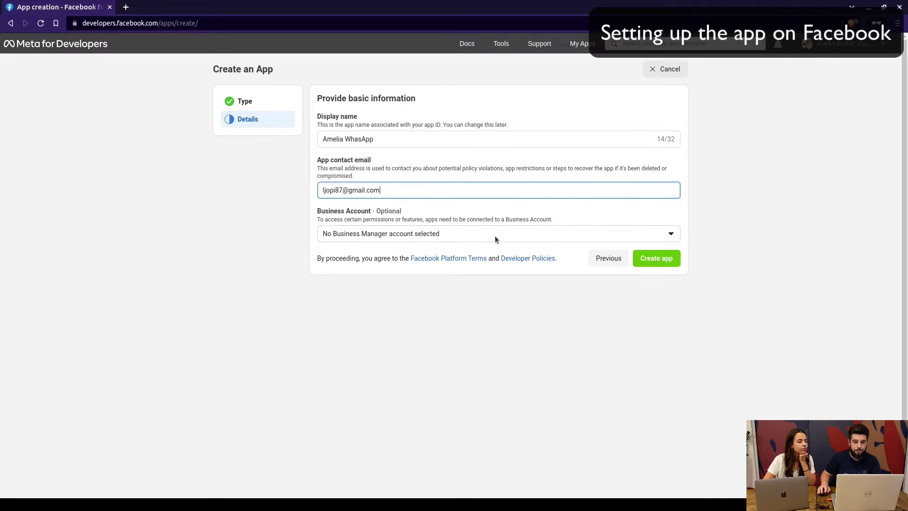
pyautogui.click(647, 260)
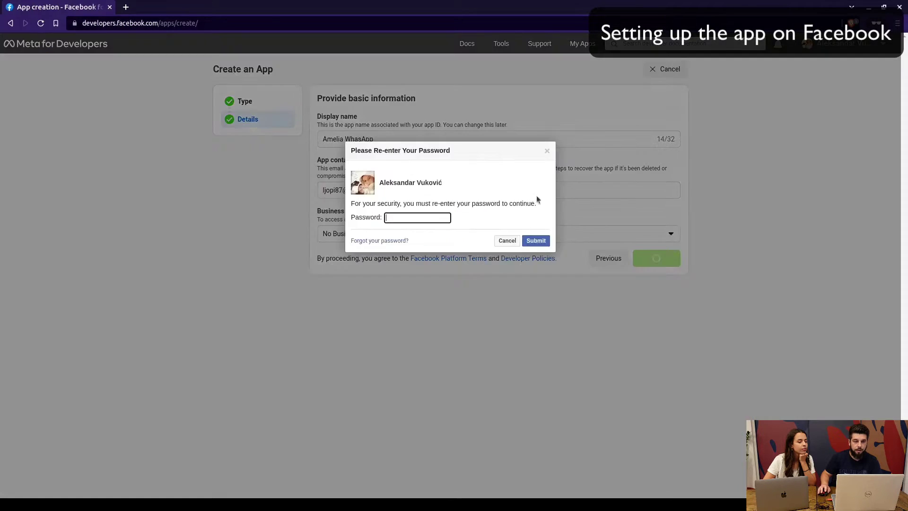
# - Fill the password re-entry field with the saved account password and submit it
pyautogui.click(410, 219)
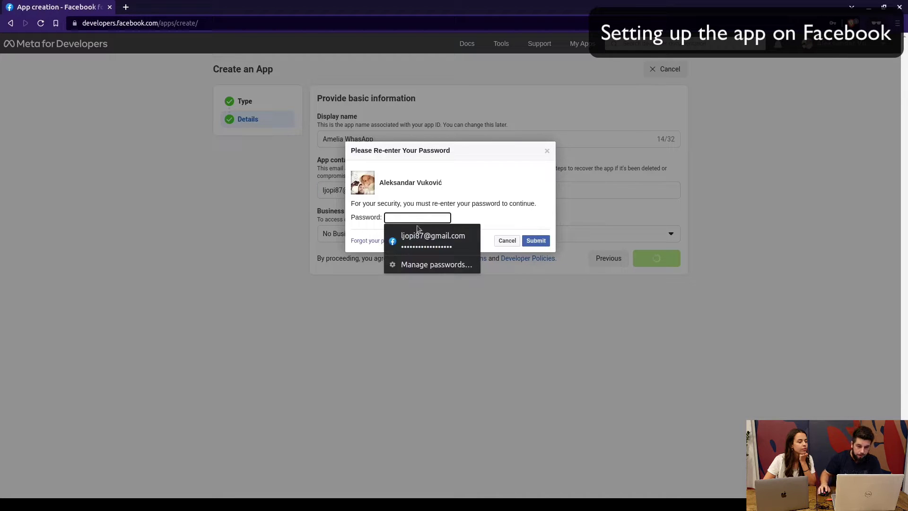
pyautogui.click(407, 236)
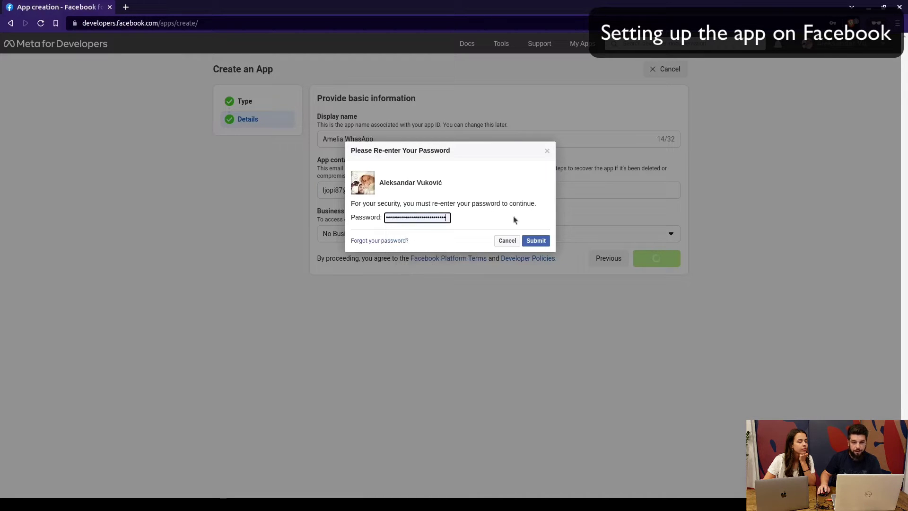
pyautogui.click(536, 241)
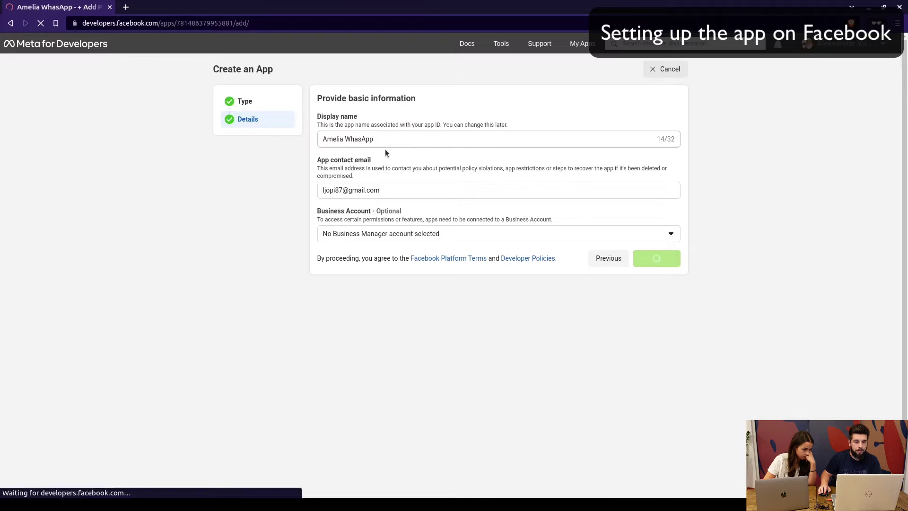
# - Look through the products that can be added to the new app, down to the WhatsApp card
pyautogui.scroll(-2, 416, 173)
pyautogui.scroll(-2, 447, 174)
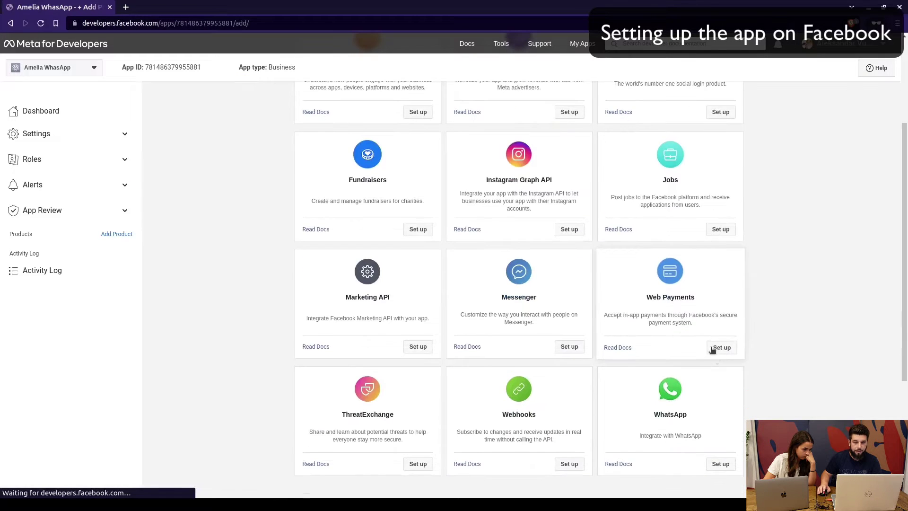
pyautogui.scroll(4, 277, 235)
pyautogui.scroll(-1, 278, 148)
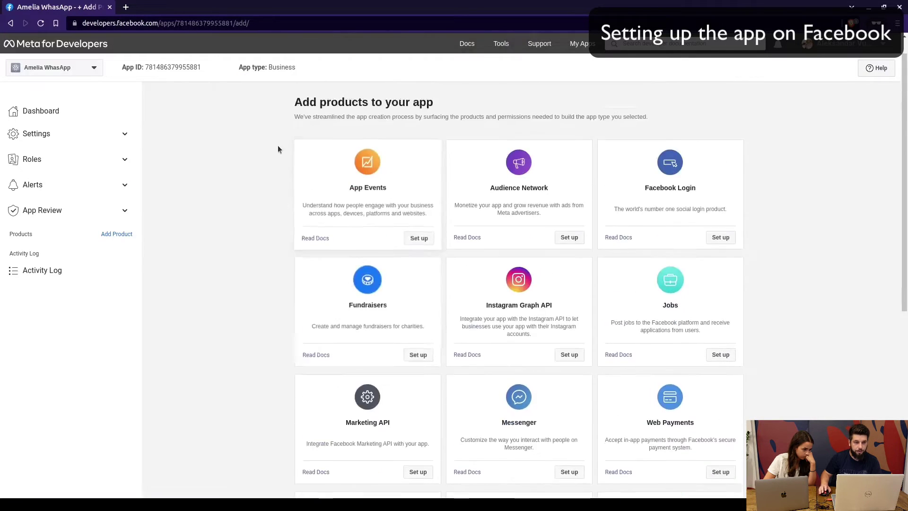
pyautogui.scroll(1, 266, 136)
pyautogui.scroll(-2, 189, 108)
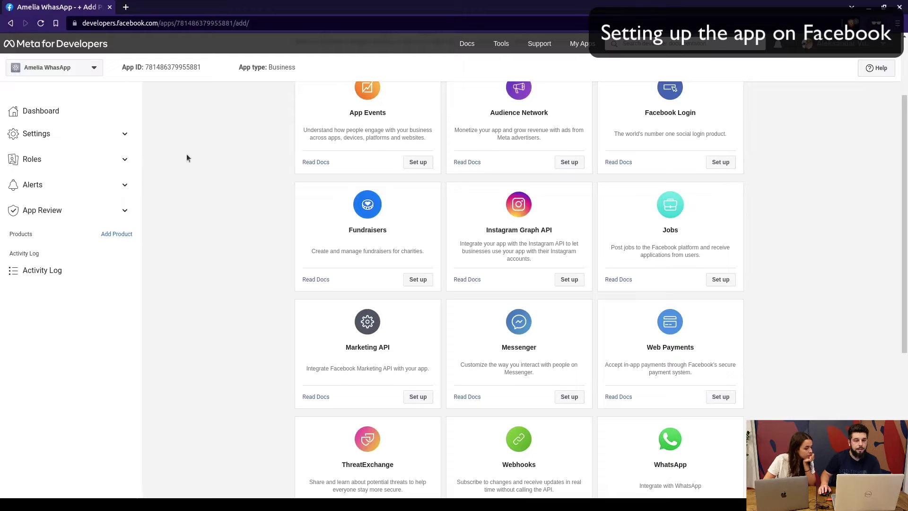
pyautogui.scroll(-3, 198, 163)
# - Switch back to the Amelia guide and highlight "whatsapp" in the note about terms disallowed in app names
pyautogui.hotkey('alt', 'Tab')
pyautogui.scroll(-8, 417, 242)
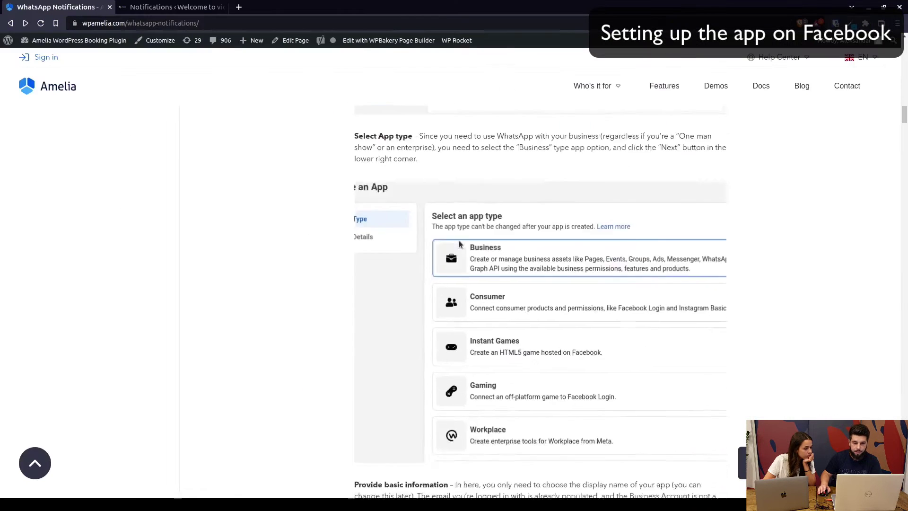
pyautogui.scroll(-9, 284, 232)
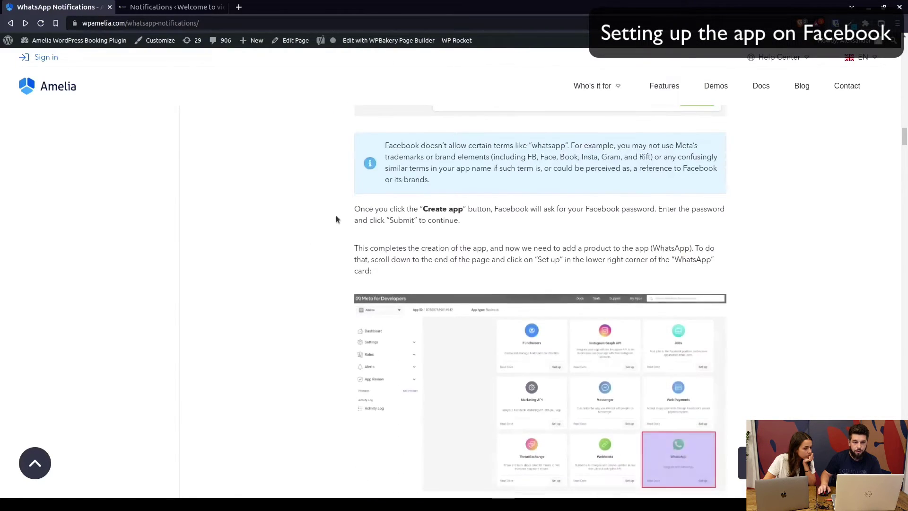
pyautogui.doubleClick(545, 144)
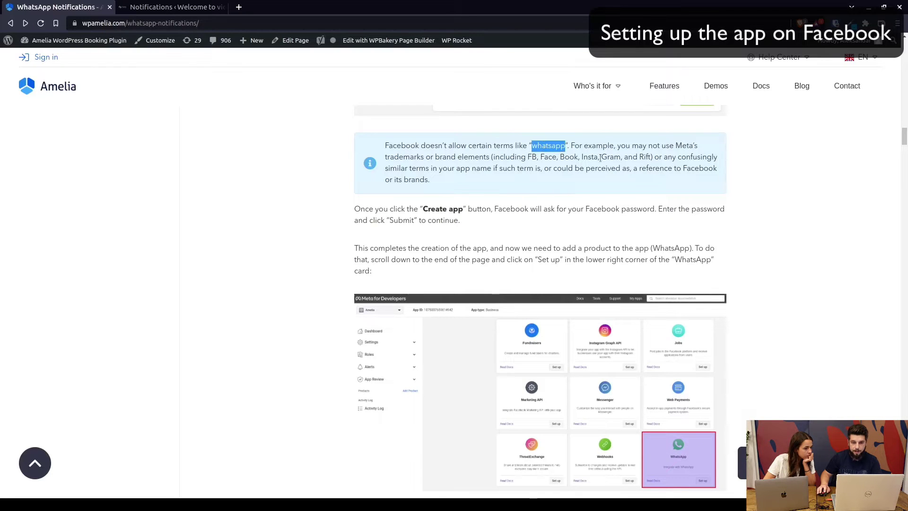
# - Highlight the disallowed terms "FB", "Book", "Insta" and "Gram" in the guide's note on app names
pyautogui.doubleClick(531, 156)
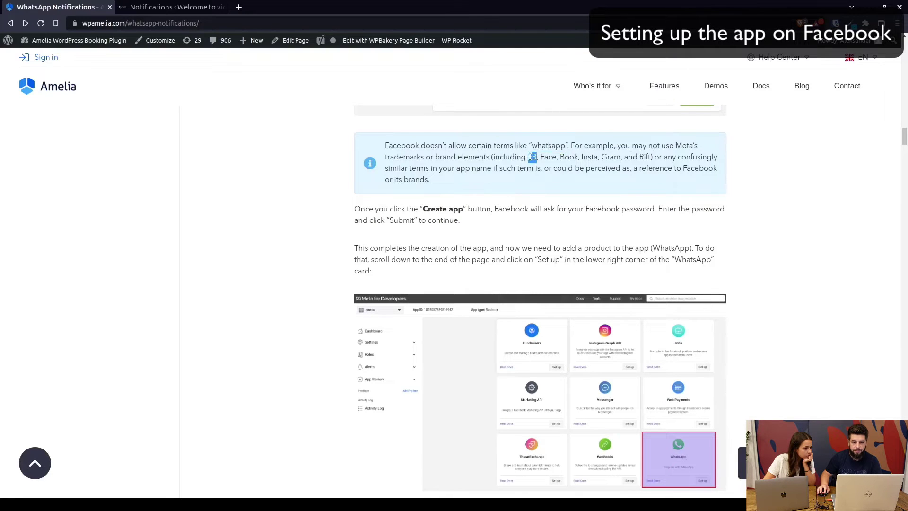
pyautogui.doubleClick(568, 157)
pyautogui.doubleClick(590, 157)
pyautogui.doubleClick(611, 156)
pyautogui.click(647, 155)
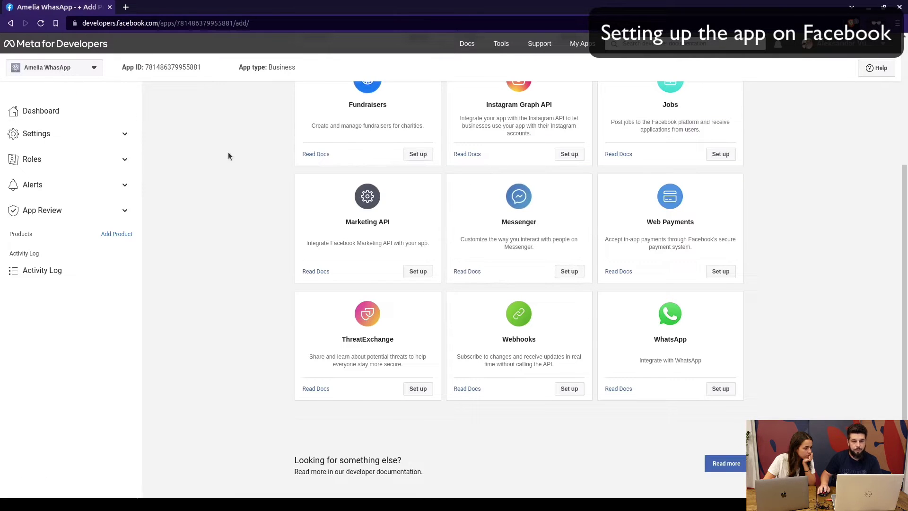
# - Switch back to Meta for Developers and start setting up the WhatsApp product for the app
pyautogui.scroll(-3, 473, 241)
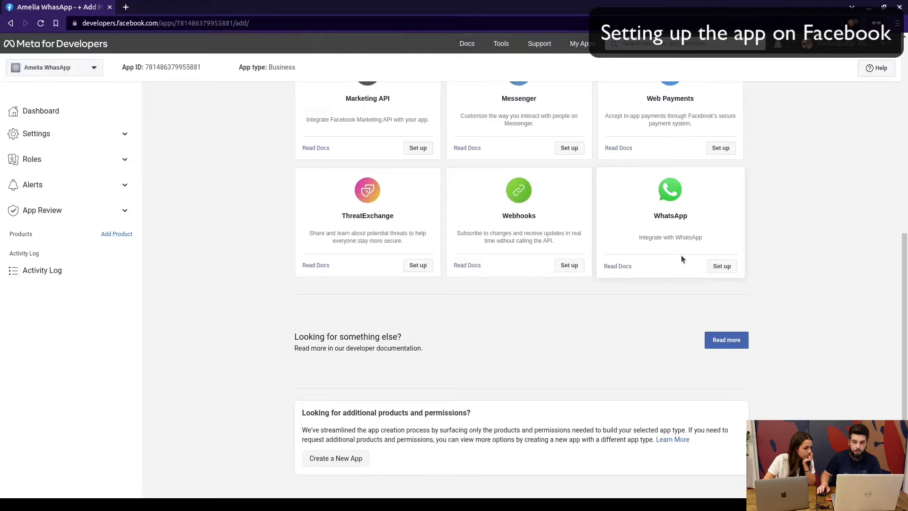
pyautogui.scroll(1, 233, 140)
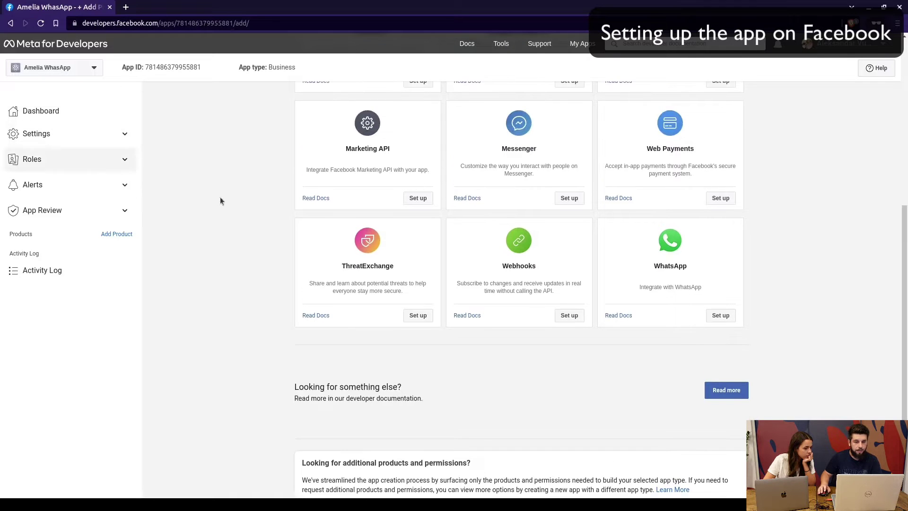
pyautogui.click(722, 316)
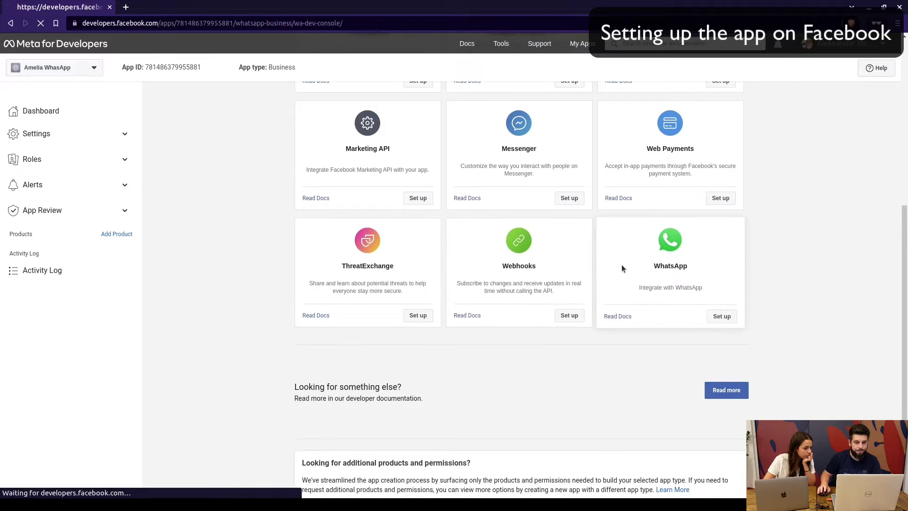
# - Check the guide's Business Platform API instructions, return to Meta for Developers and continue with the "Create a business account" option
pyautogui.hotkey('alt', 'Tab')
pyautogui.scroll(-8, 606, 307)
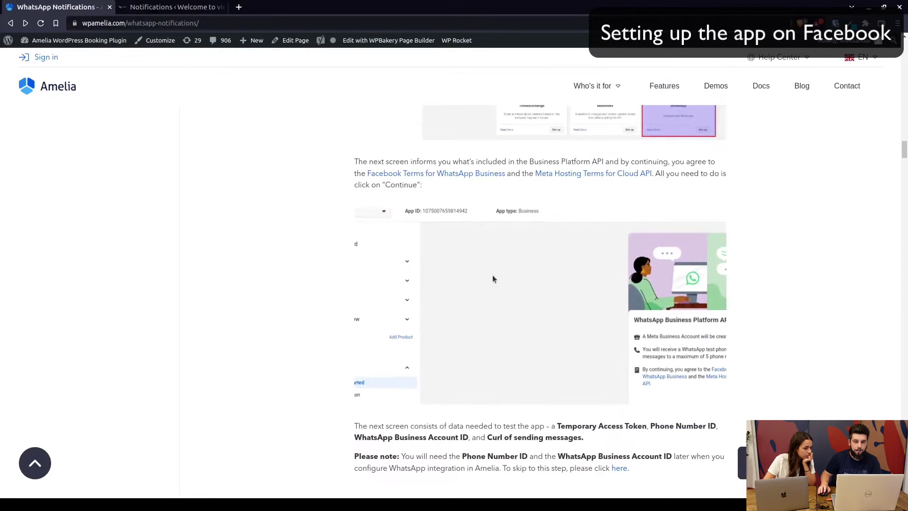
pyautogui.scroll(-2, 492, 279)
pyautogui.hotkey('alt', 'Tab')
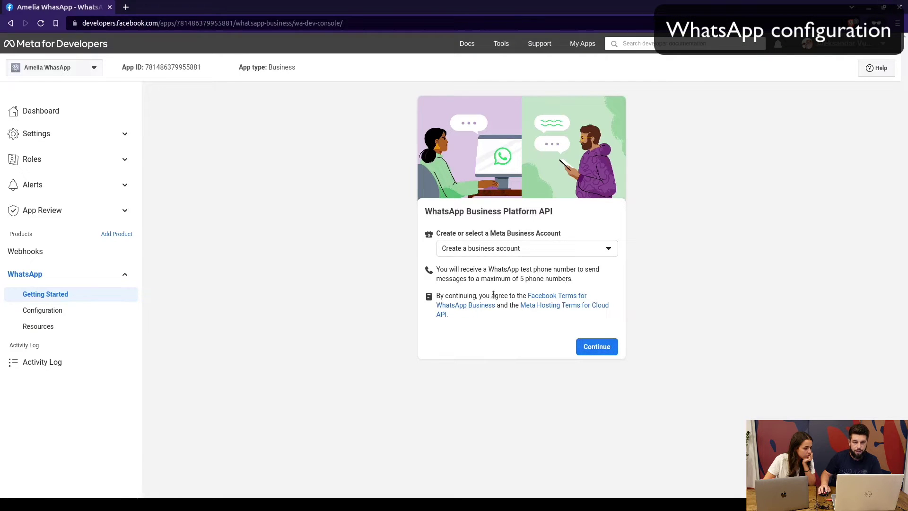
pyautogui.click(603, 349)
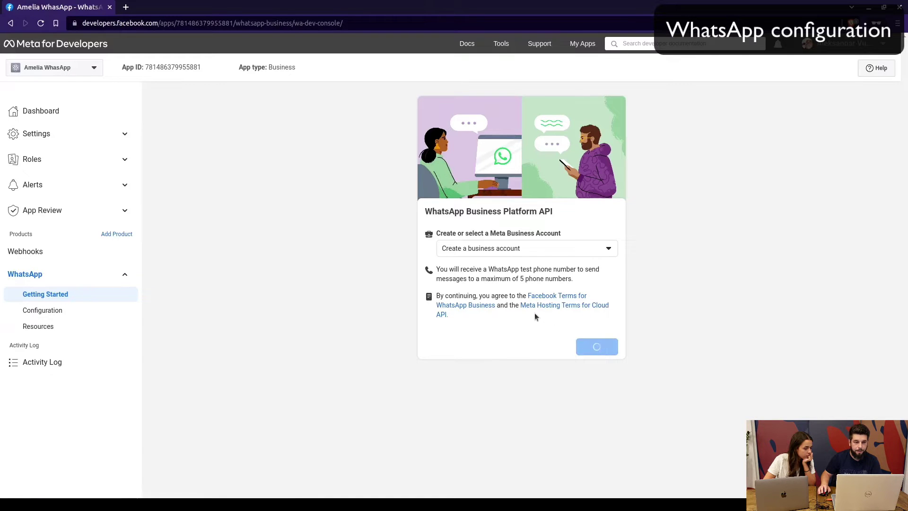
# - Read the Amelia guide's sections on the test data screen and sending a test message, checking the account setup on Meta in between
pyautogui.hotkey('alt', 'Tab')
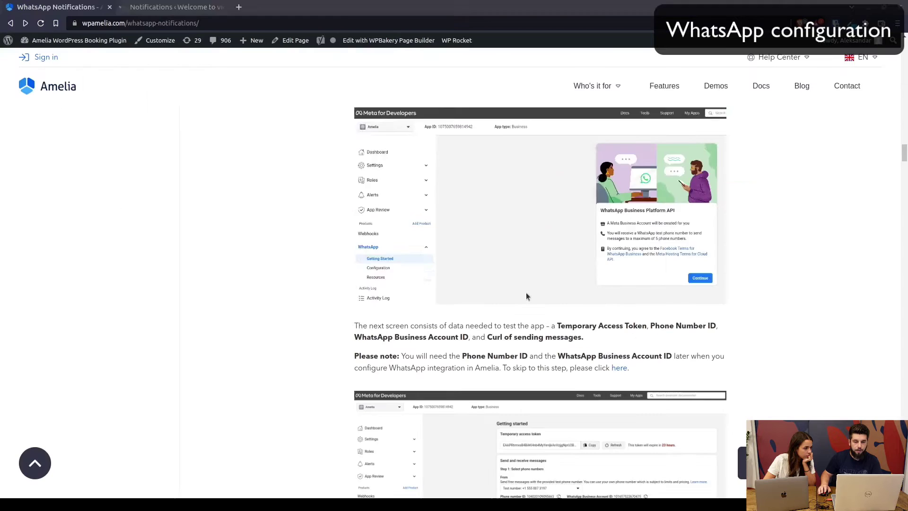
pyautogui.scroll(-5, 605, 321)
pyautogui.scroll(2, 566, 298)
pyautogui.scroll(3, 566, 299)
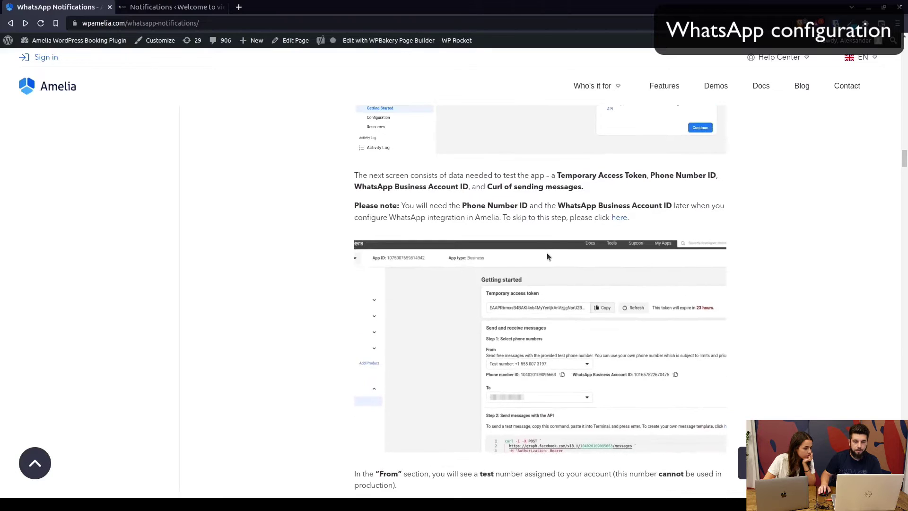
pyautogui.hotkey('alt', 'Tab')
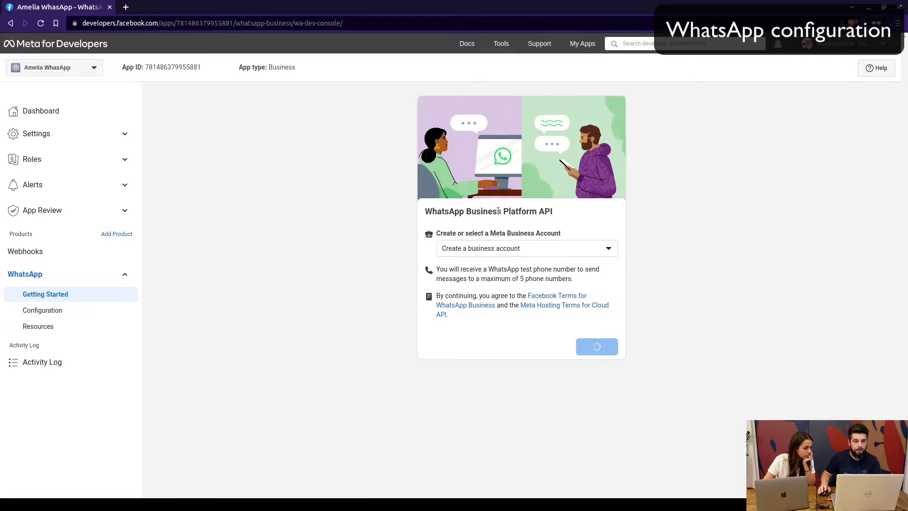
pyautogui.hotkey('alt', 'Tab')
pyautogui.hotkey('alt', 'Tab')
pyautogui.hotkey('alt', 'Tab')
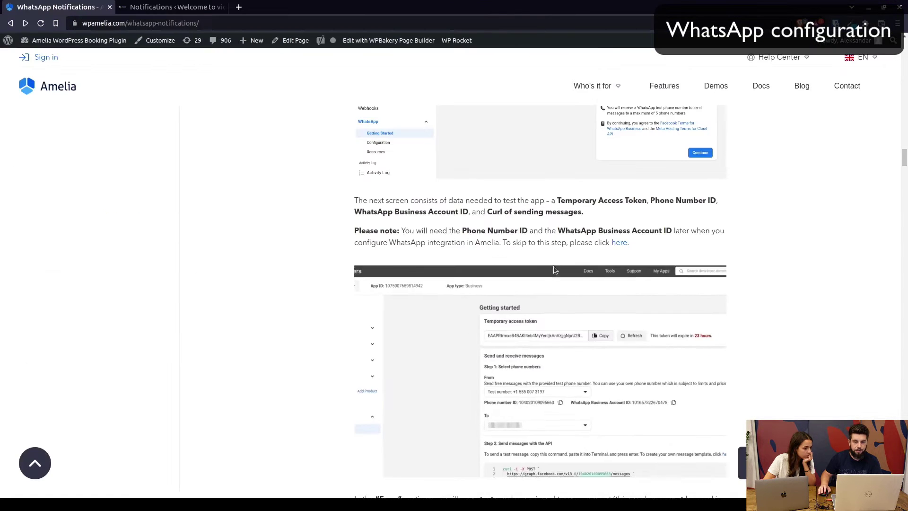
pyautogui.scroll(4, 553, 265)
pyautogui.scroll(2, 552, 259)
pyautogui.scroll(-8, 552, 258)
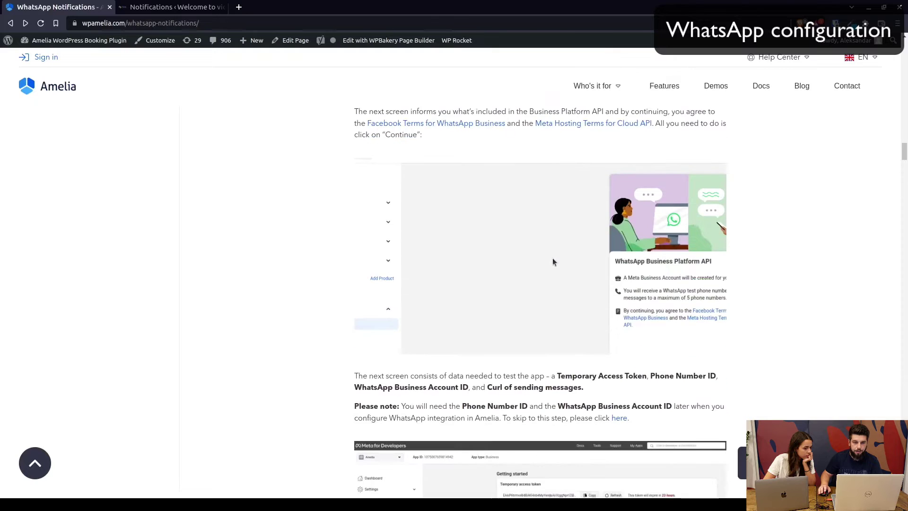
pyautogui.scroll(-6, 553, 264)
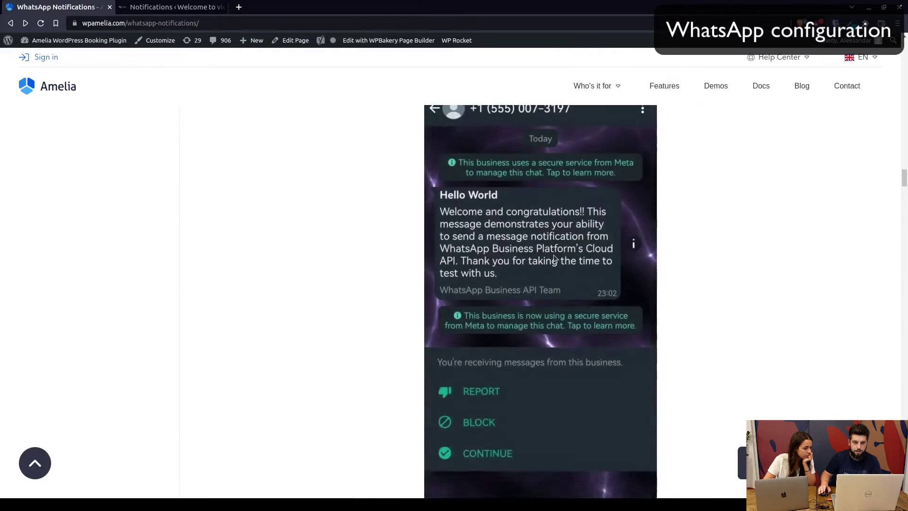
pyautogui.scroll(7, 554, 265)
pyautogui.hotkey('alt', 'Tab')
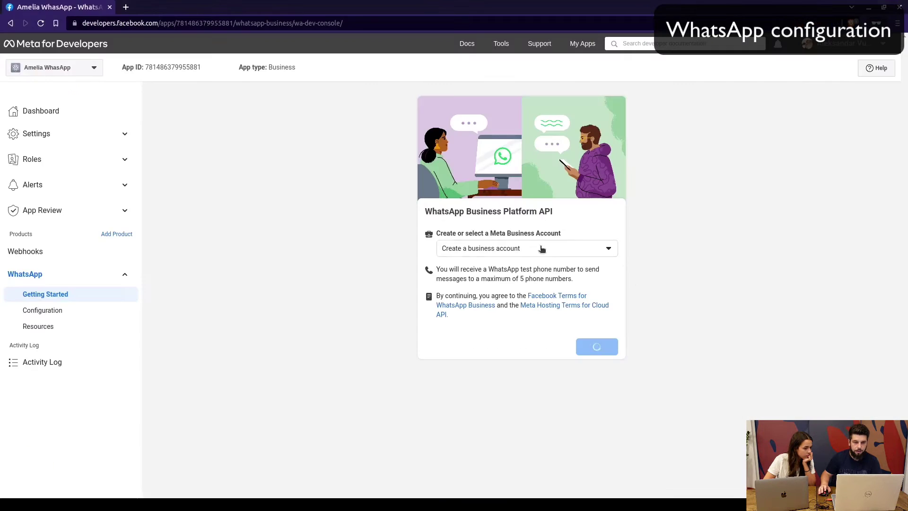
# - Switch to the Amelia guide and search it for "non-" to find the Non-discrimination policy passage
pyautogui.hotkey('alt', 'Tab')
pyautogui.hotkey('ctrl', 'f')
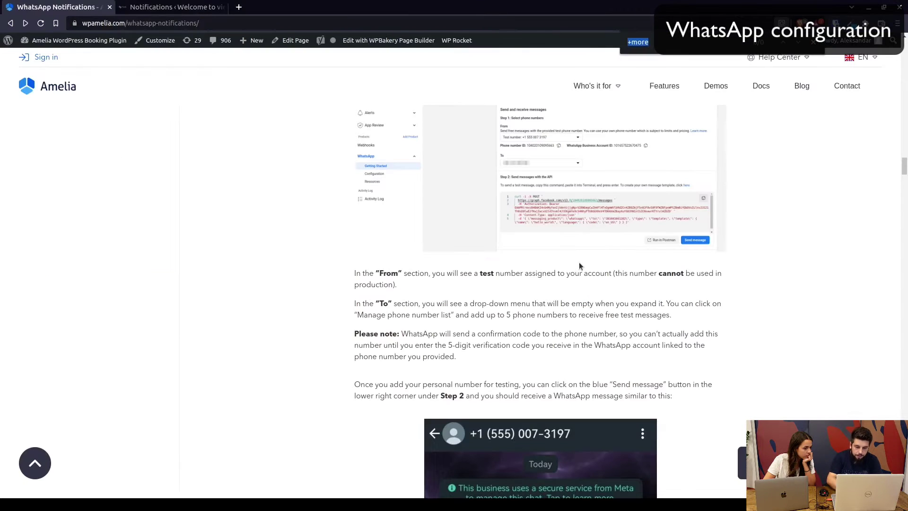
pyautogui.write('o')
pyautogui.write('on-')
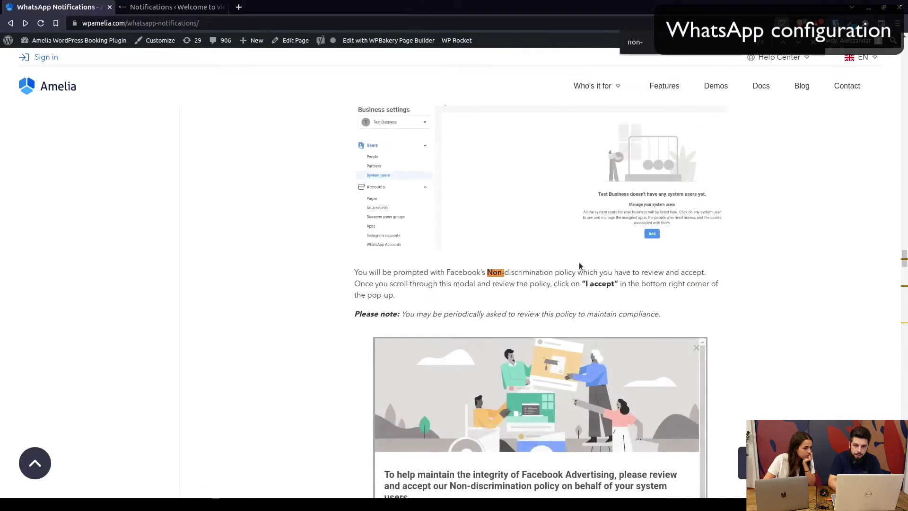
# - Check the setup on Meta, return to the guide and find its section on the temporary access token
pyautogui.hotkey('alt', 'Tab')
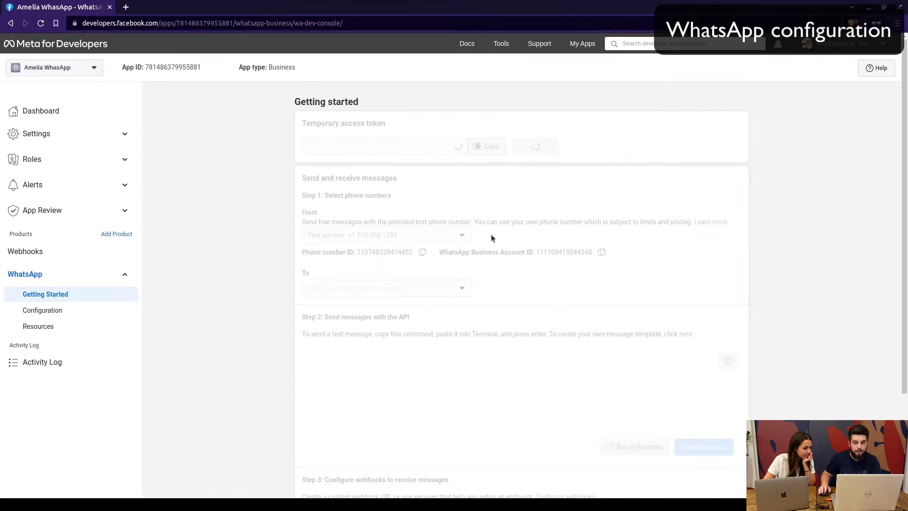
pyautogui.hotkey('alt', 'Tab')
pyautogui.hotkey('alt', 'Tab')
pyautogui.hotkey('alt', 'Tab')
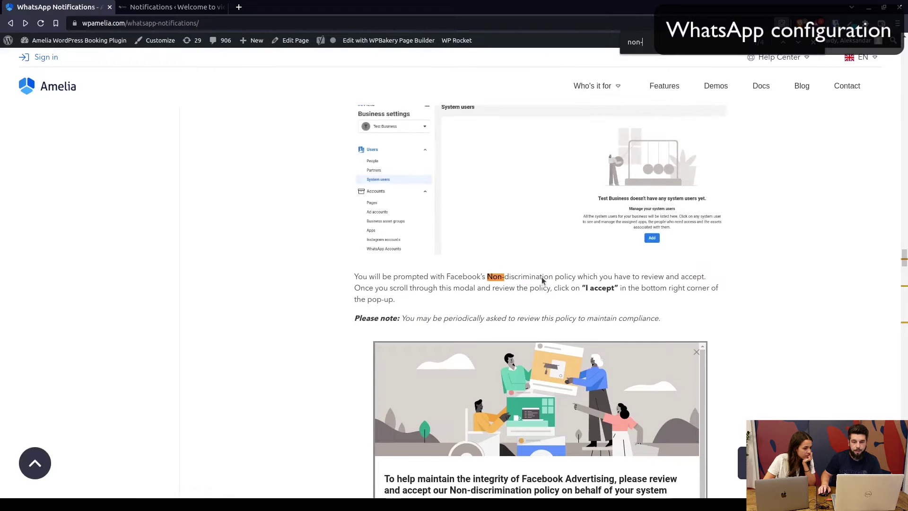
pyautogui.scroll(6, 550, 280)
pyautogui.scroll(2, 552, 274)
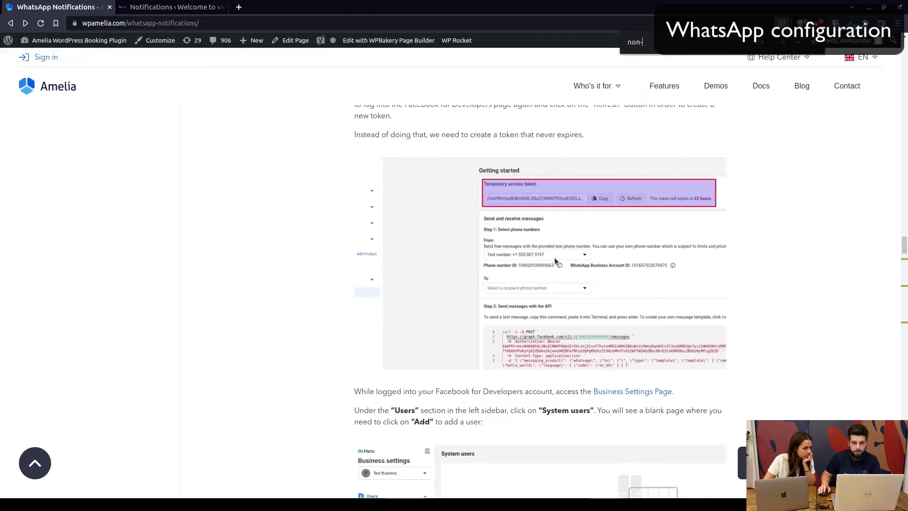
# - Switch to Meta for Developers and examine the WhatsApp Getting Started page, including the access token, phone number selection and later setup steps
pyautogui.hotkey('alt', 'Tab')
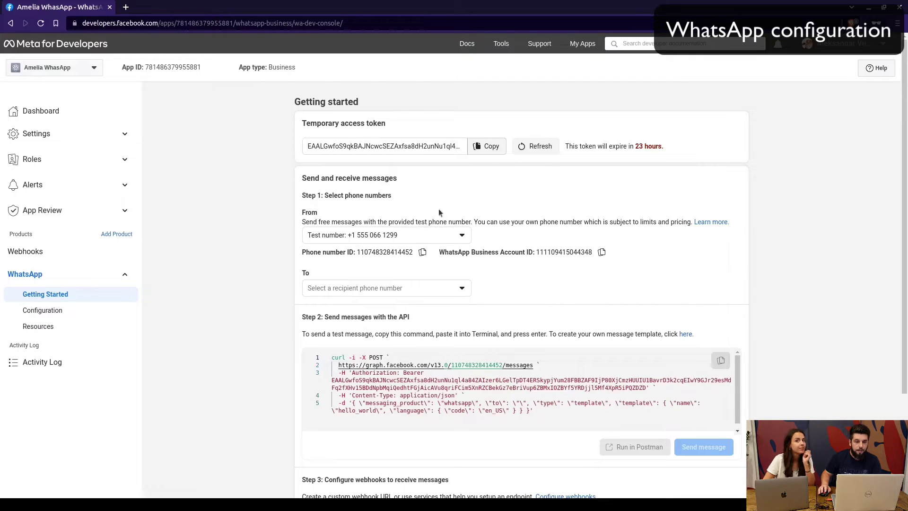
pyautogui.scroll(-3, 204, 197)
pyautogui.scroll(3, 222, 214)
pyautogui.scroll(-2, 254, 209)
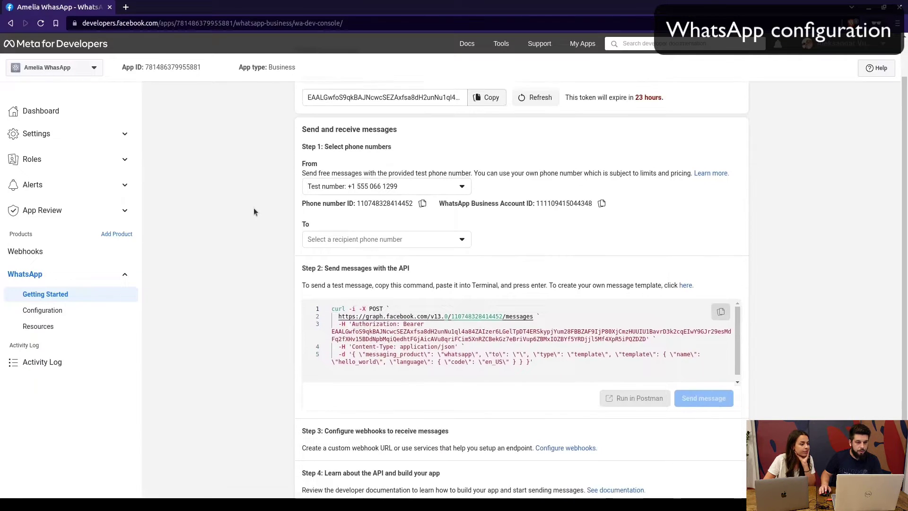
pyautogui.scroll(2, 243, 203)
pyautogui.scroll(-3, 260, 195)
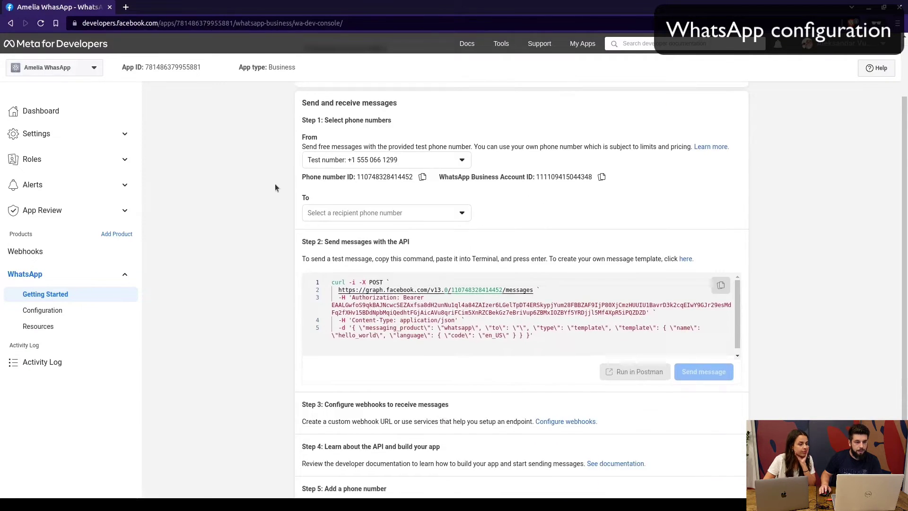
pyautogui.scroll(-2, 265, 215)
pyautogui.scroll(3, 273, 219)
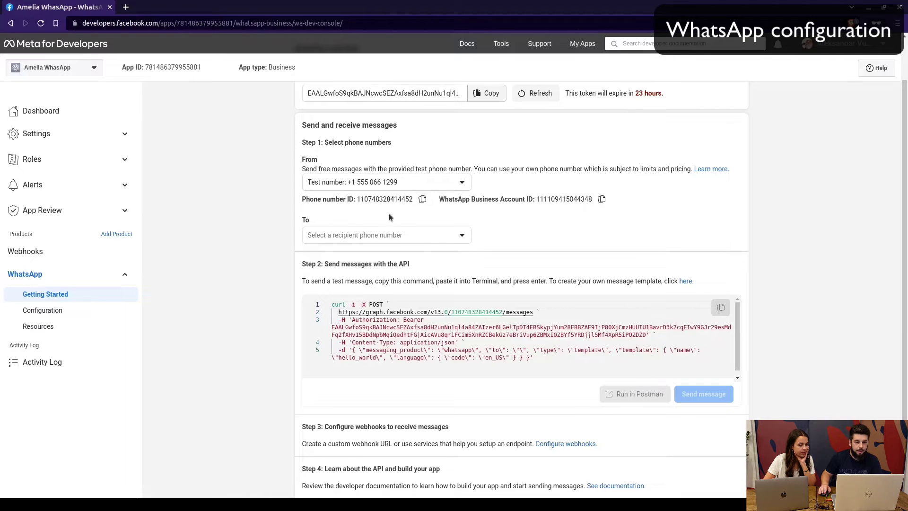
pyautogui.click(395, 237)
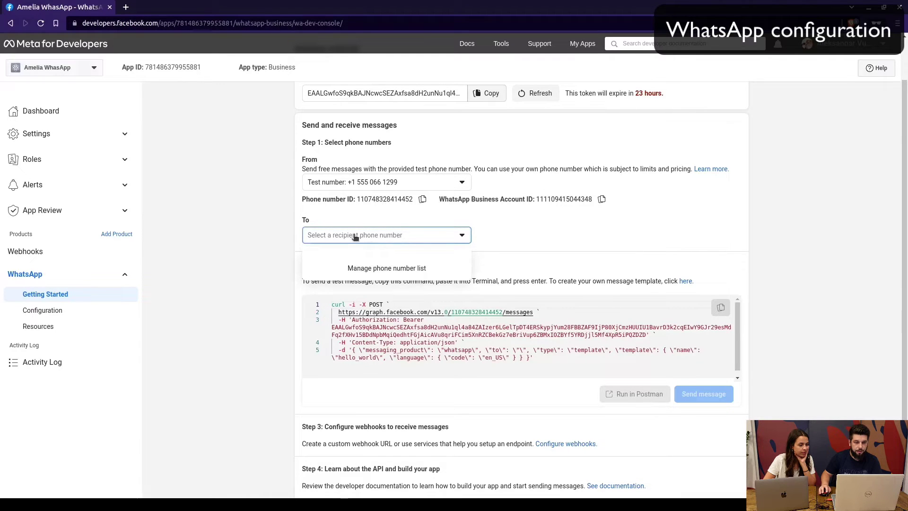
pyautogui.click(378, 269)
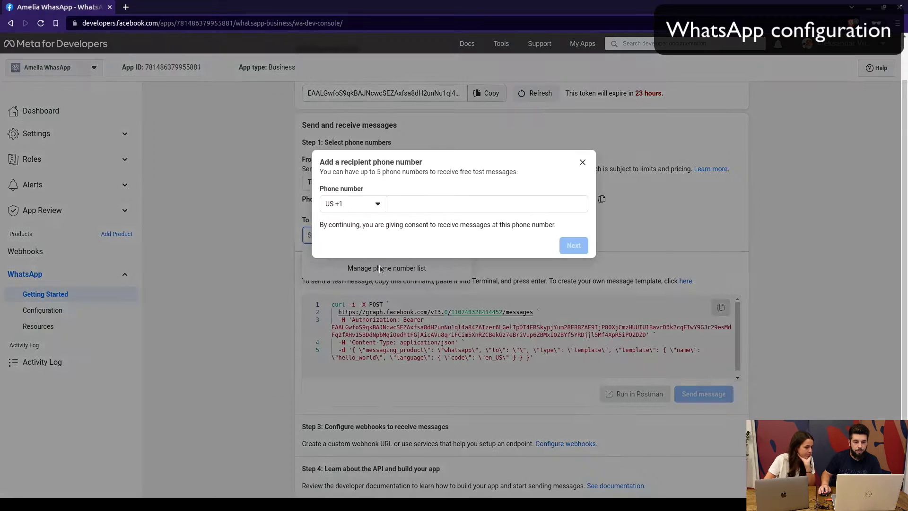
pyautogui.click(373, 205)
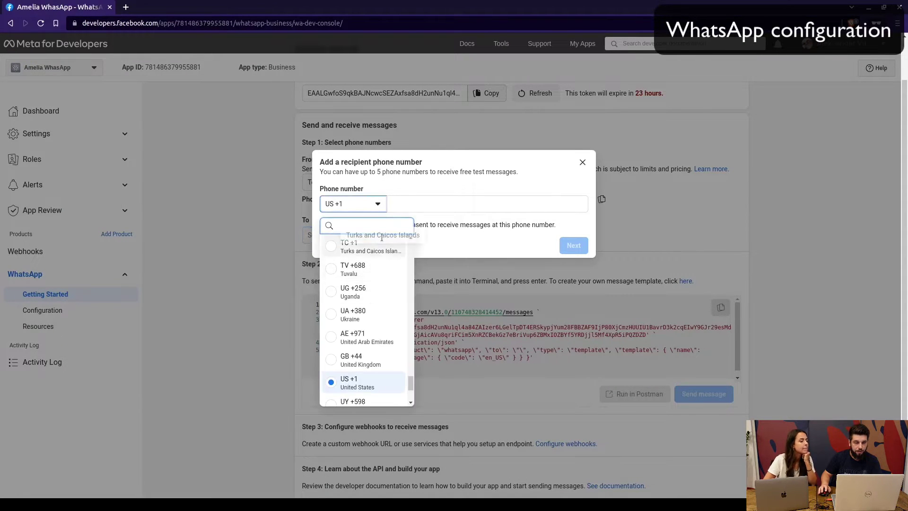
pyautogui.write('ser')
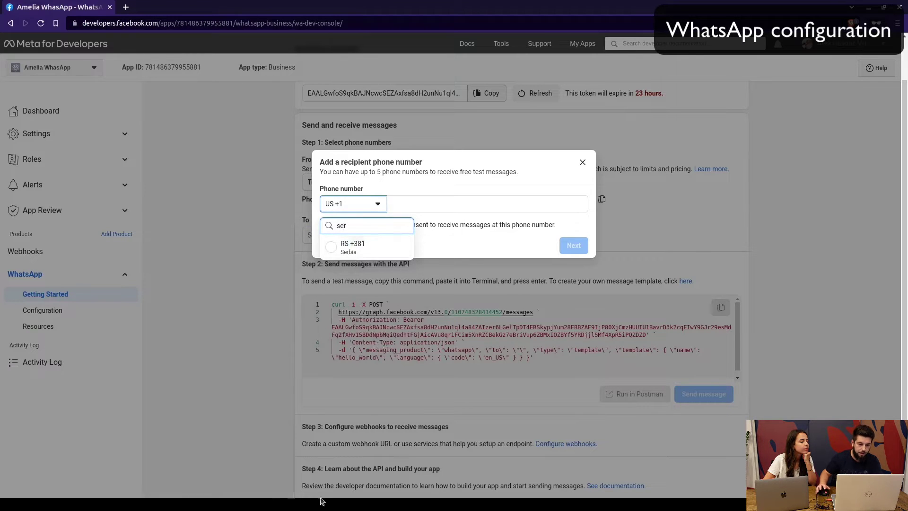
pyautogui.click(372, 251)
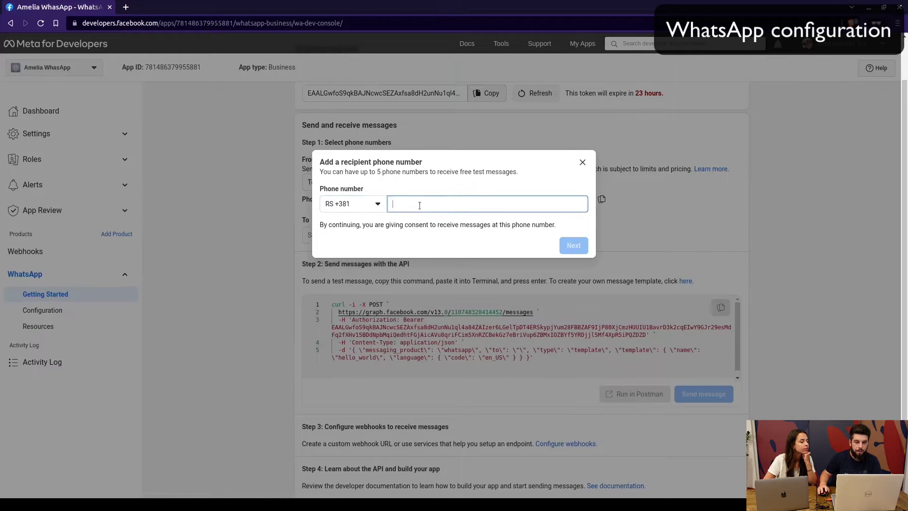
pyautogui.click(582, 162)
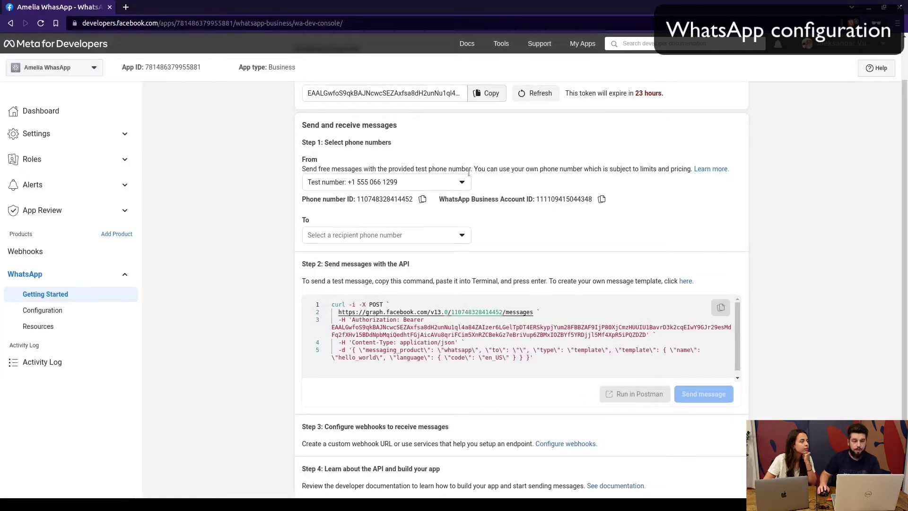
# - Start adding a phone number for WhatsApp and enter "A dummy business" as the legal business name
pyautogui.scroll(-2, 383, 219)
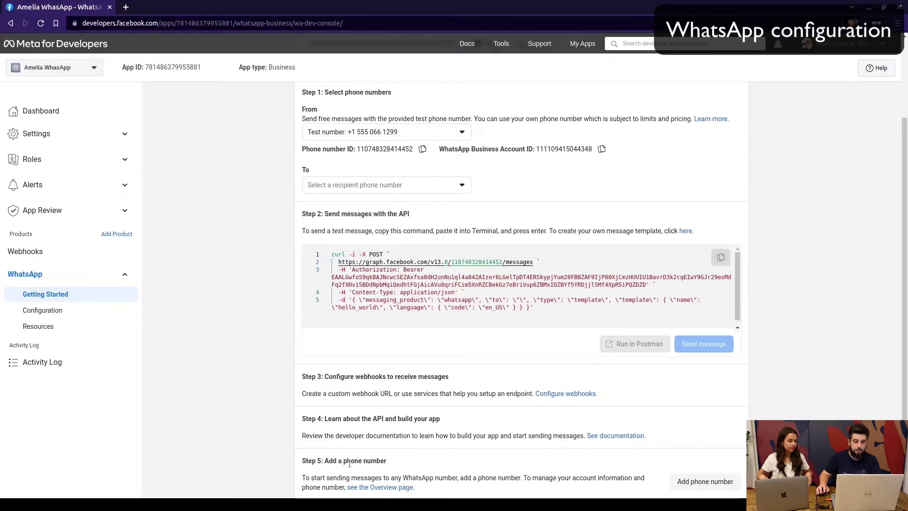
pyautogui.click(718, 482)
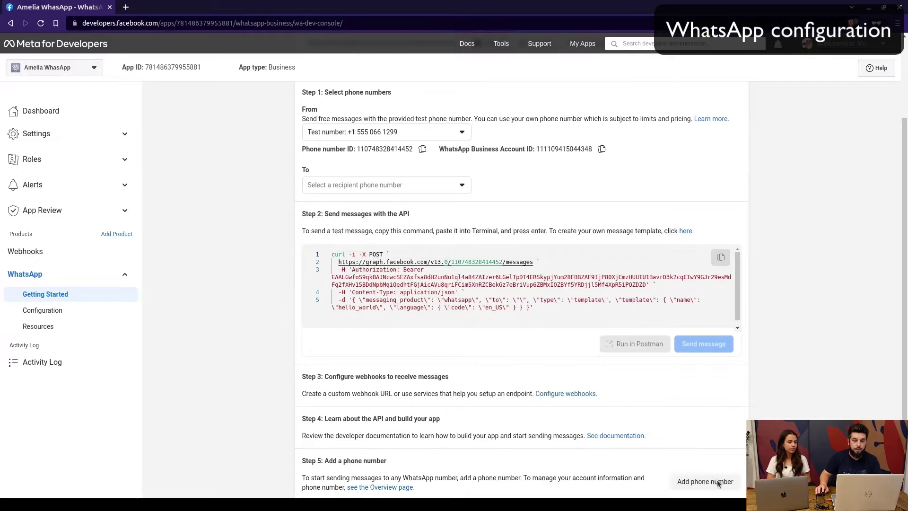
pyautogui.click(323, 167)
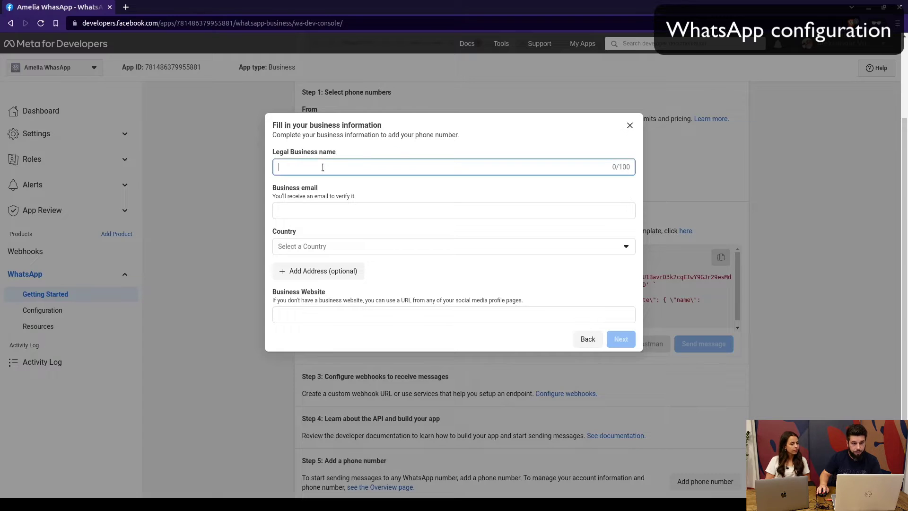
pyautogui.click(336, 211)
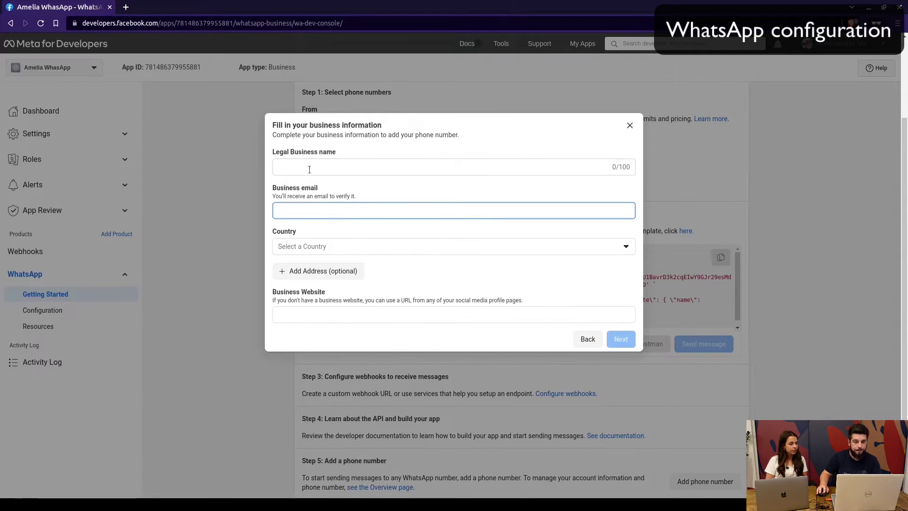
pyautogui.click(339, 169)
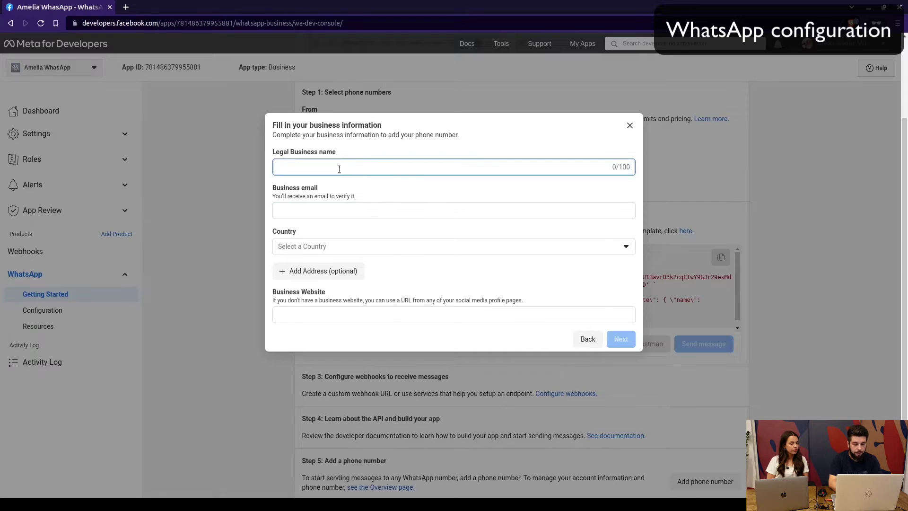
pyautogui.write('A dummy bu')
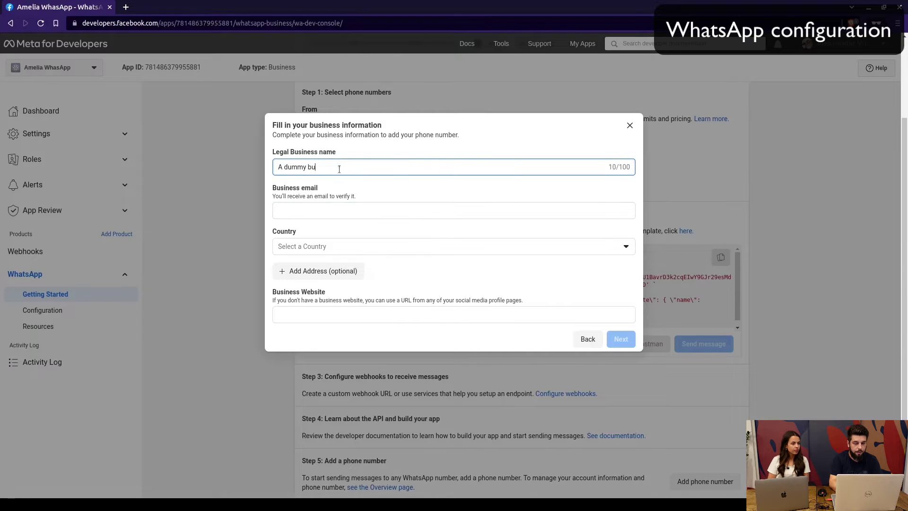
pyautogui.write('siness')
# - Fill in the business email and set the country to Anguilla in the business information
pyautogui.click(325, 206)
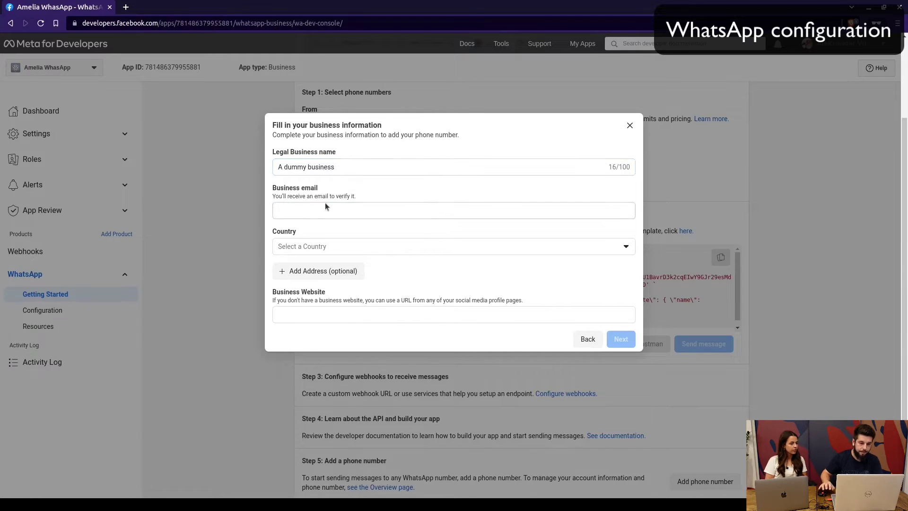
pyautogui.click(317, 211)
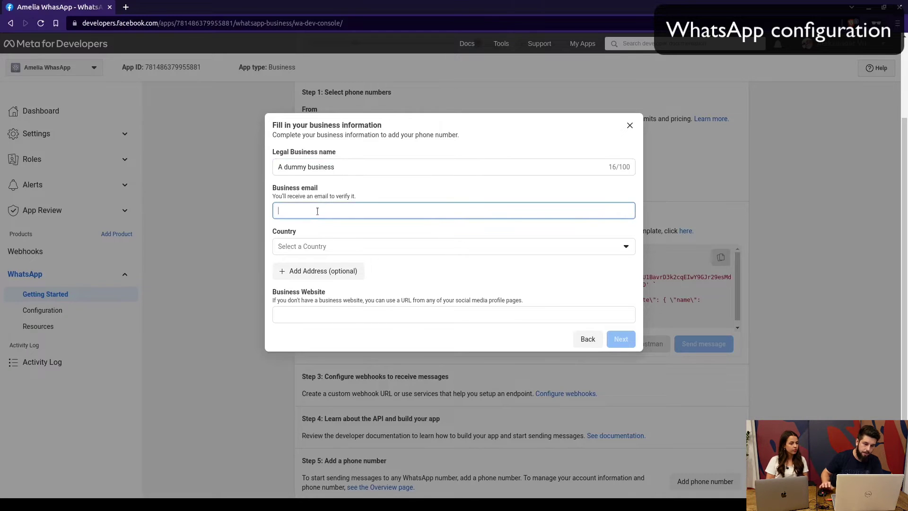
pyautogui.write('business@')
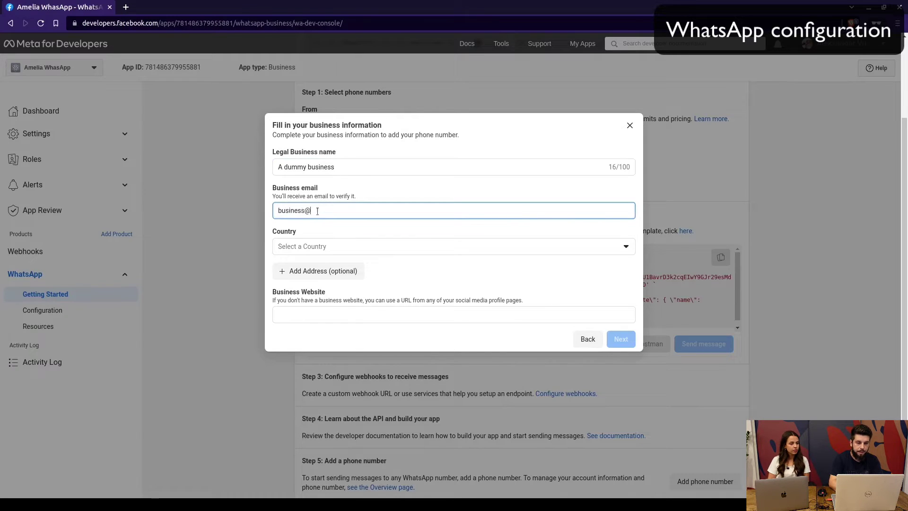
pyautogui.write('test.com')
pyautogui.press('Tab')
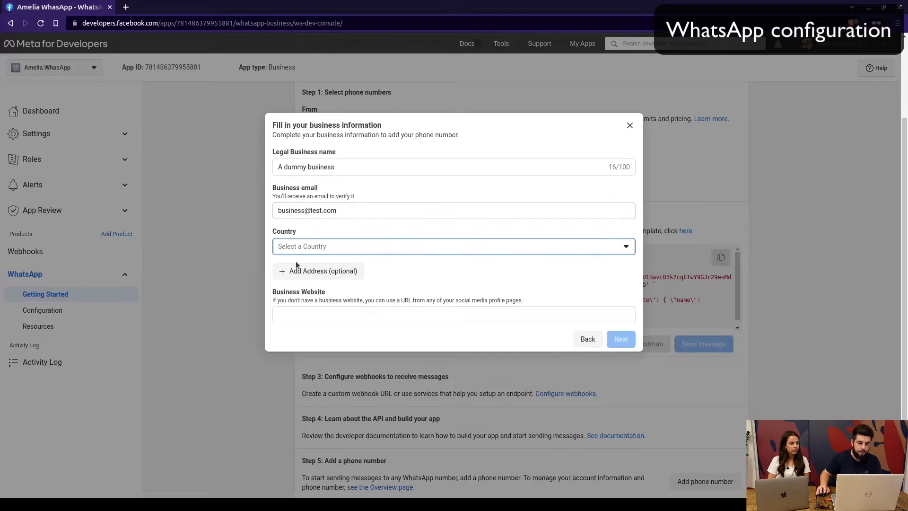
pyautogui.click(299, 250)
pyautogui.click(336, 407)
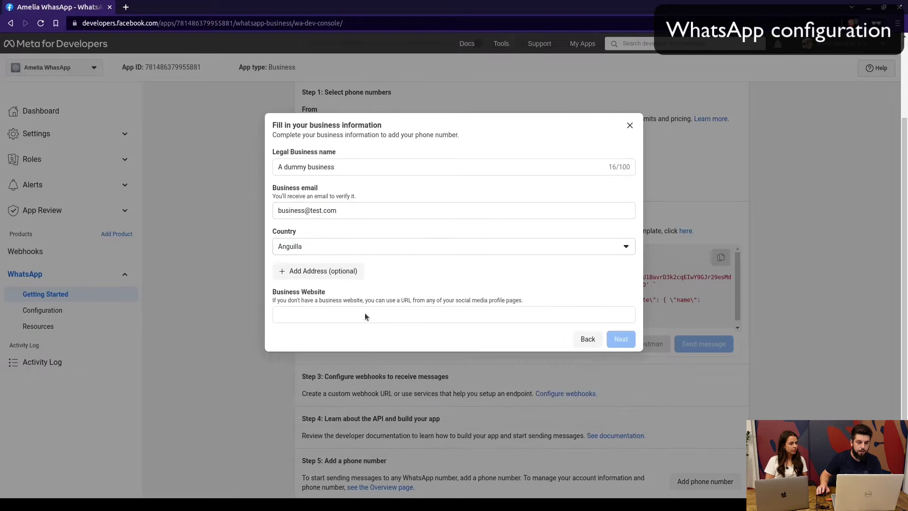
pyautogui.click(522, 313)
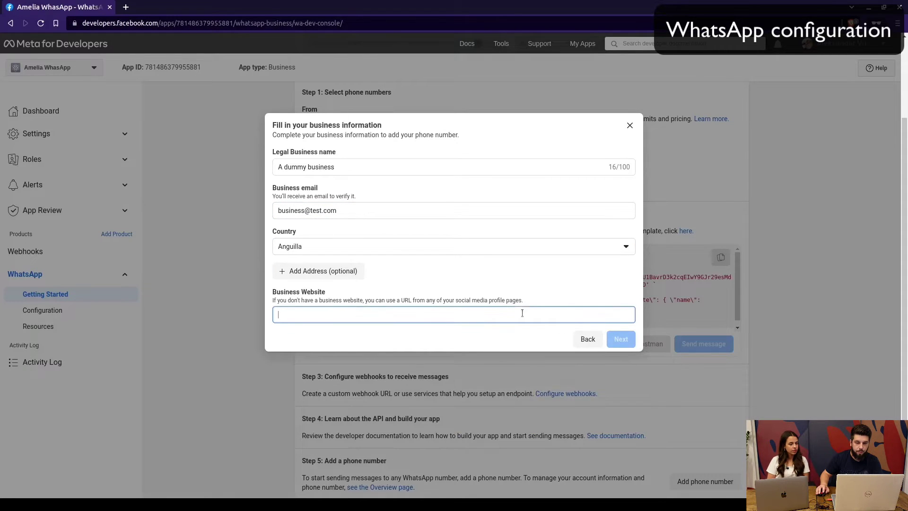
pyautogui.write('yourbisin')
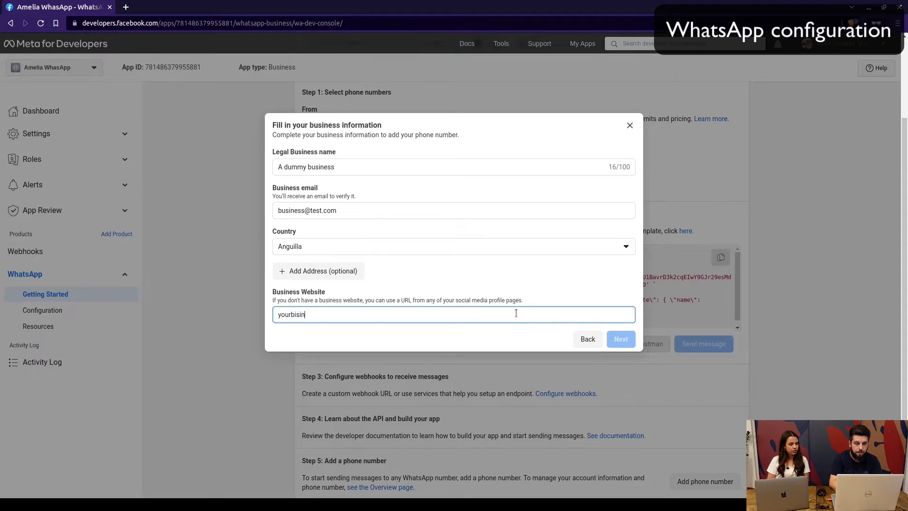
pyautogui.write('ess.nom')
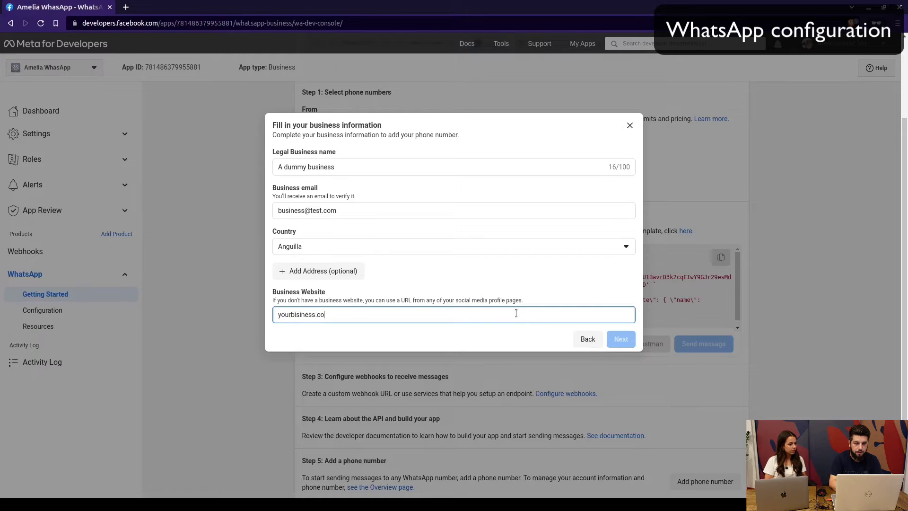
pyautogui.hotkey('ctrl', 'a')
pyautogui.press('Home')
pyautogui.write('https')
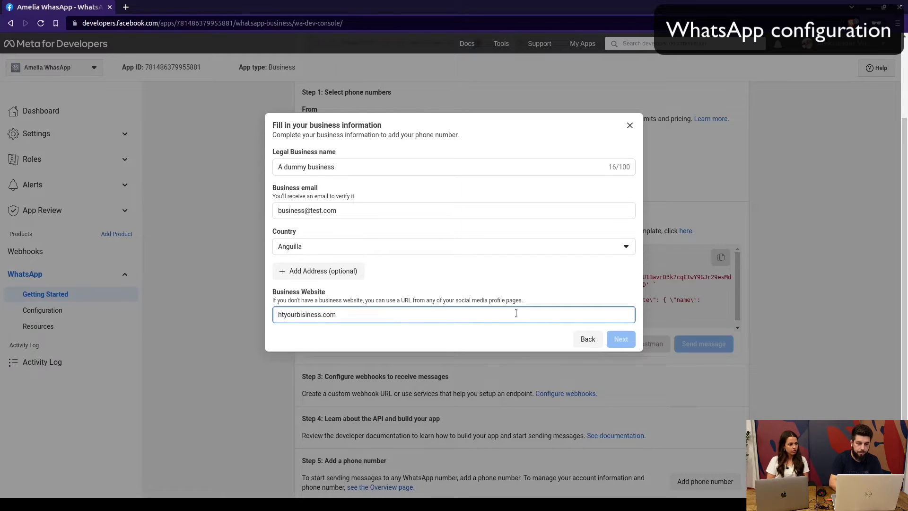
pyautogui.write('://')
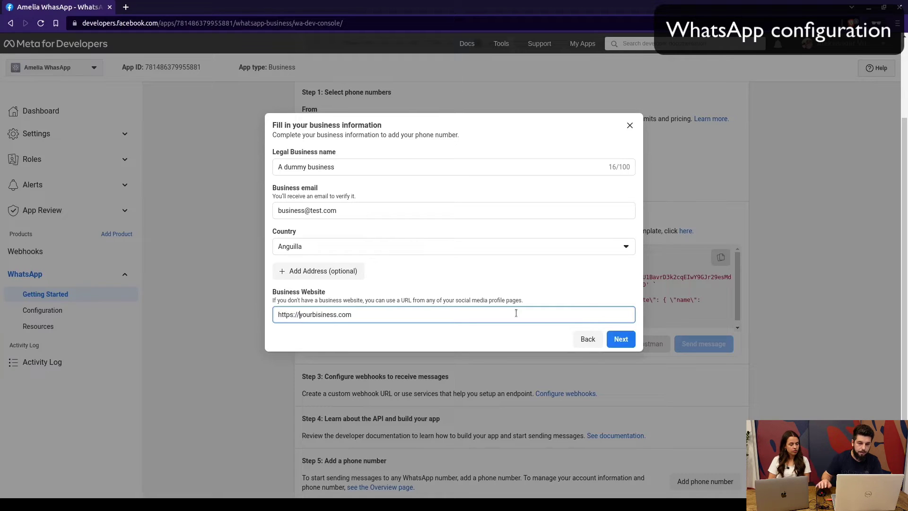
pyautogui.click(630, 337)
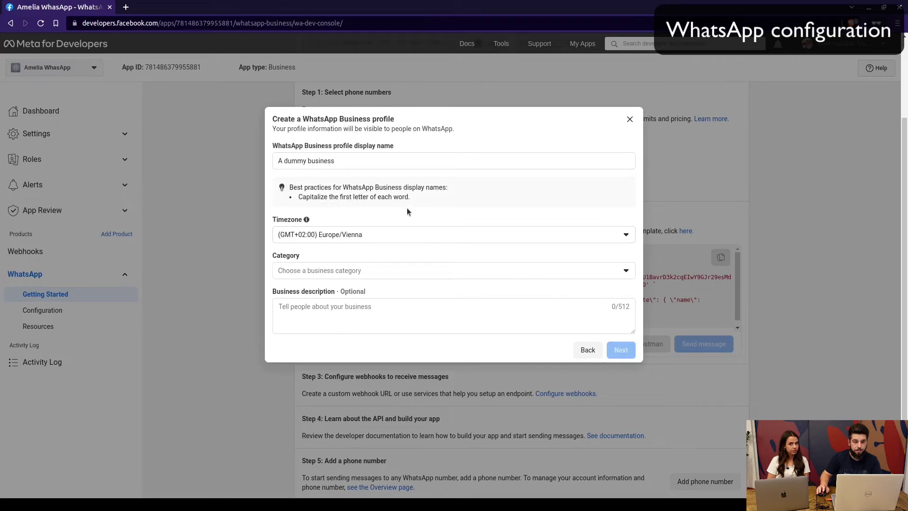
# - Set the WhatsApp Business profile's category to Food and Grocery and proceed to the phone number entry
pyautogui.click(335, 270)
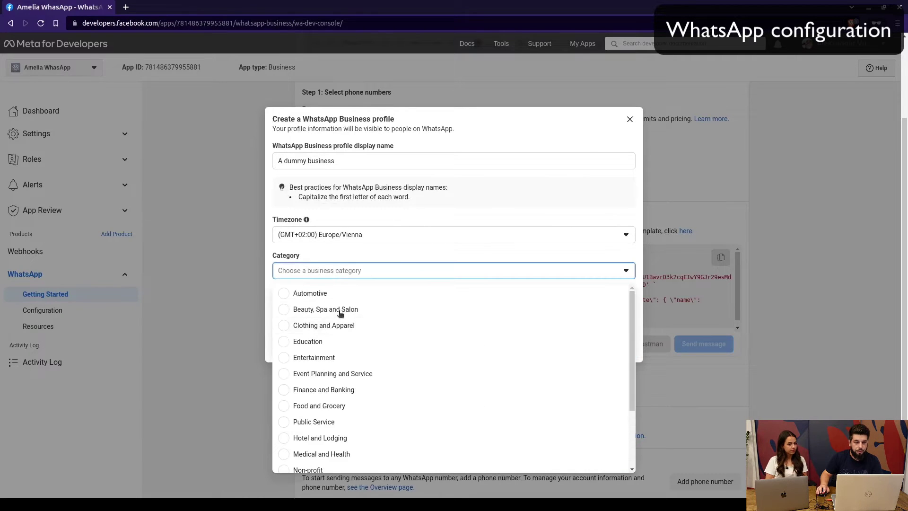
pyautogui.scroll(-3, 339, 313)
pyautogui.click(362, 320)
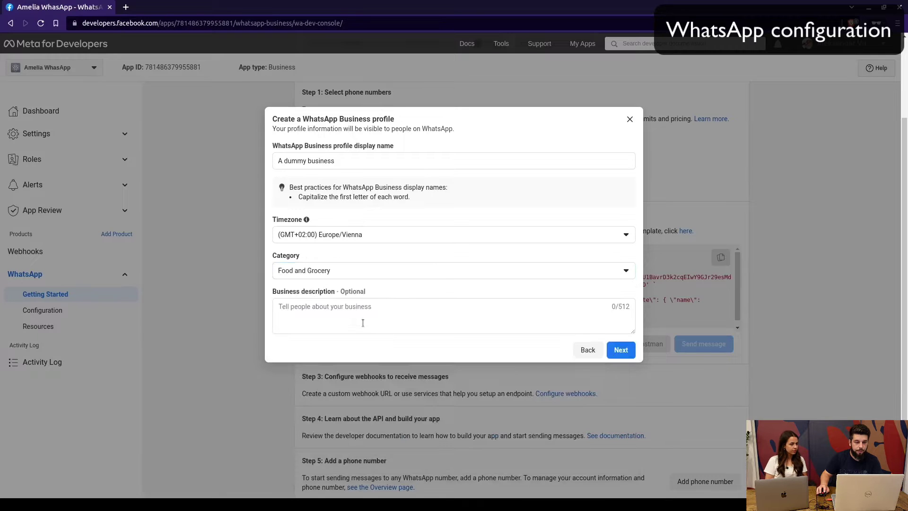
pyautogui.click(620, 349)
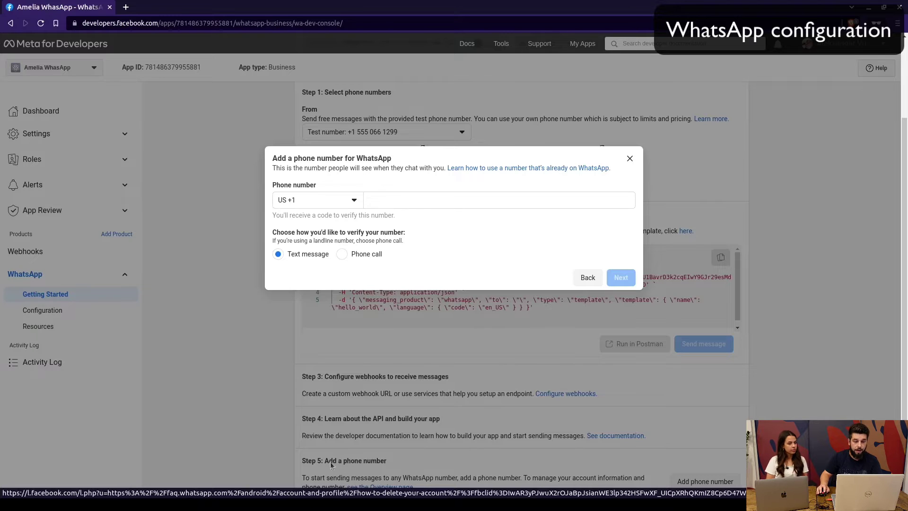
pyautogui.click(390, 199)
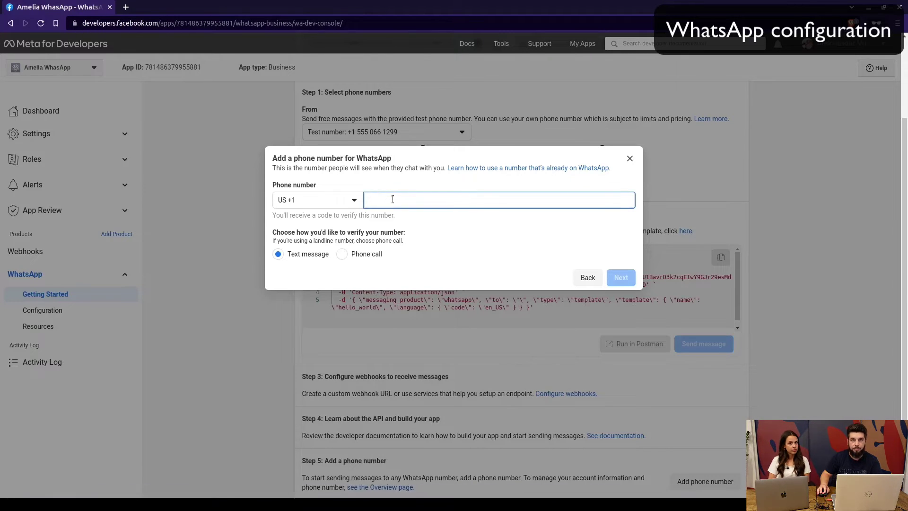
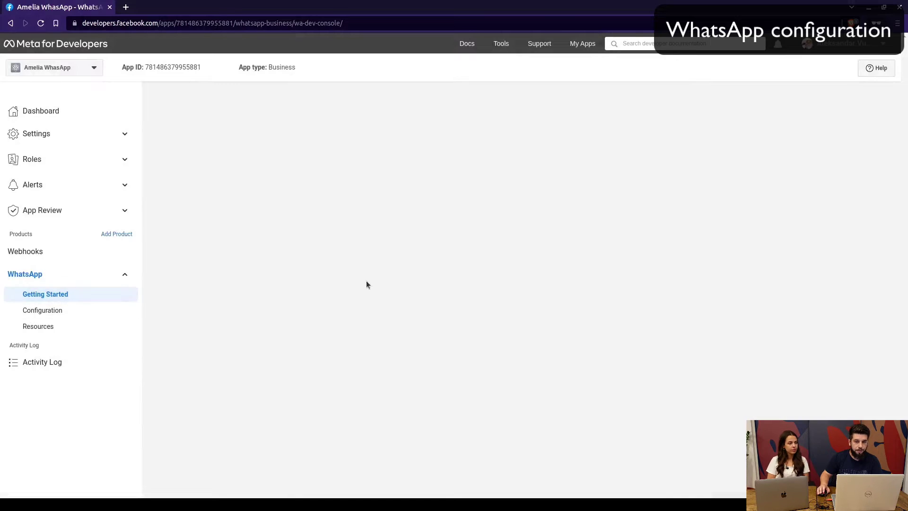
# - Reopen WhatsApp's Getting Started page, copy the phone number ID and paste it into Amelia's WhatsApp notification settings in WordPress
pyautogui.click(61, 295)
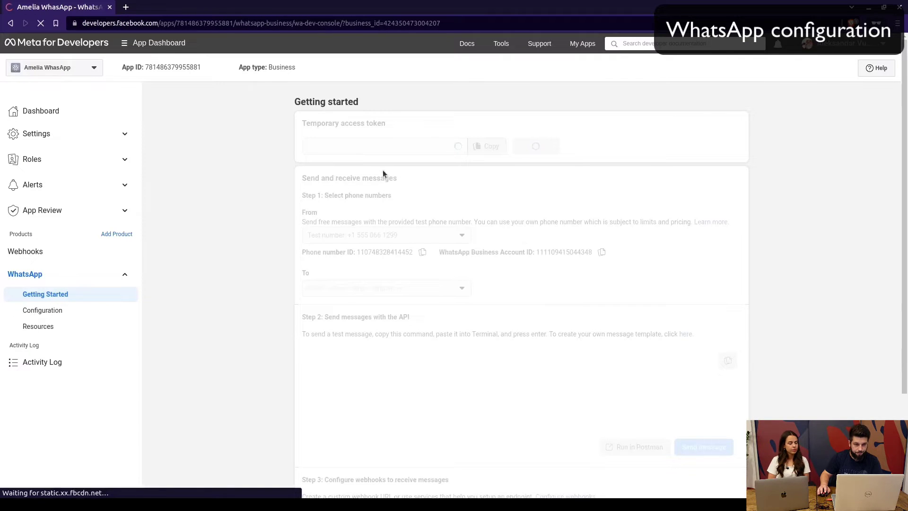
pyautogui.doubleClick(374, 252)
pyautogui.hotkey('ctrl', 'c')
pyautogui.hotkey('alt', 'Tab')
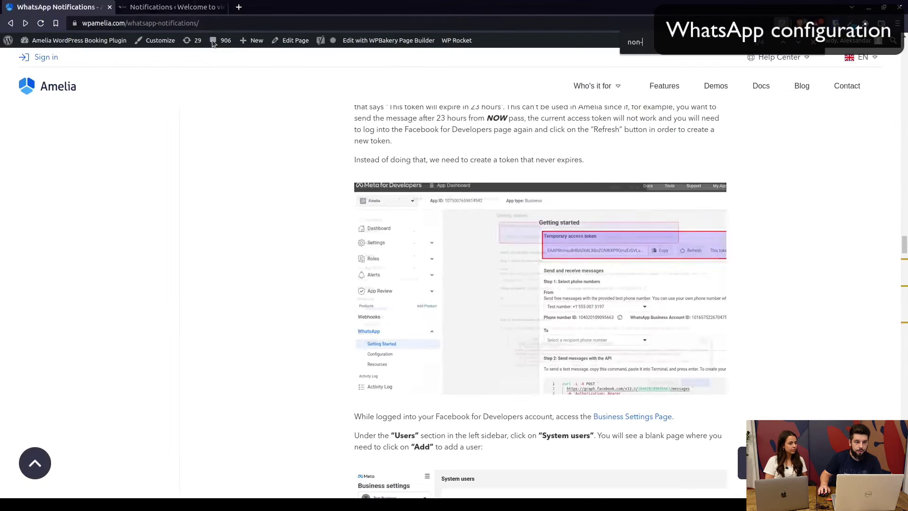
pyautogui.hotkey('ctrl', 'Tab')
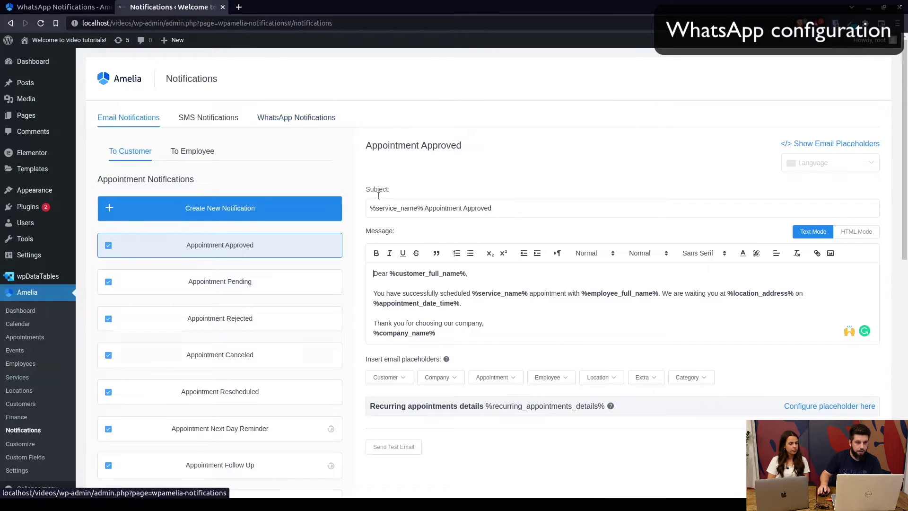
pyautogui.click(298, 122)
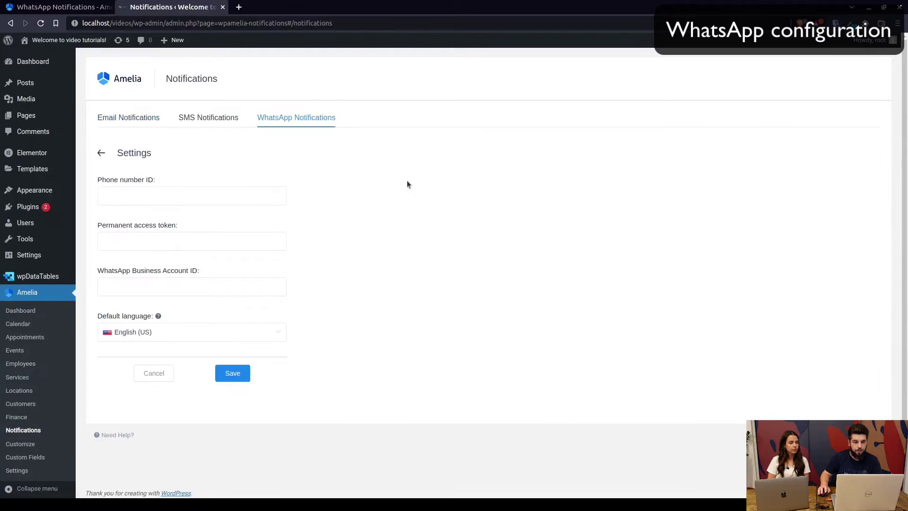
pyautogui.click(166, 191)
pyautogui.hotkey('ctrl', 'v')
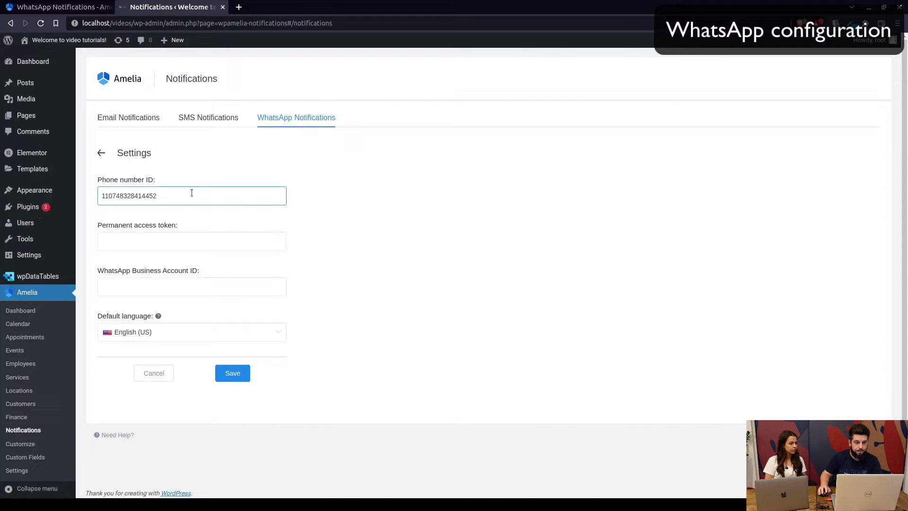
# - Copy the WhatsApp Business Account ID from Meta for Developers into the matching field of Amelia's WhatsApp settings
pyautogui.hotkey('alt', 'Tab')
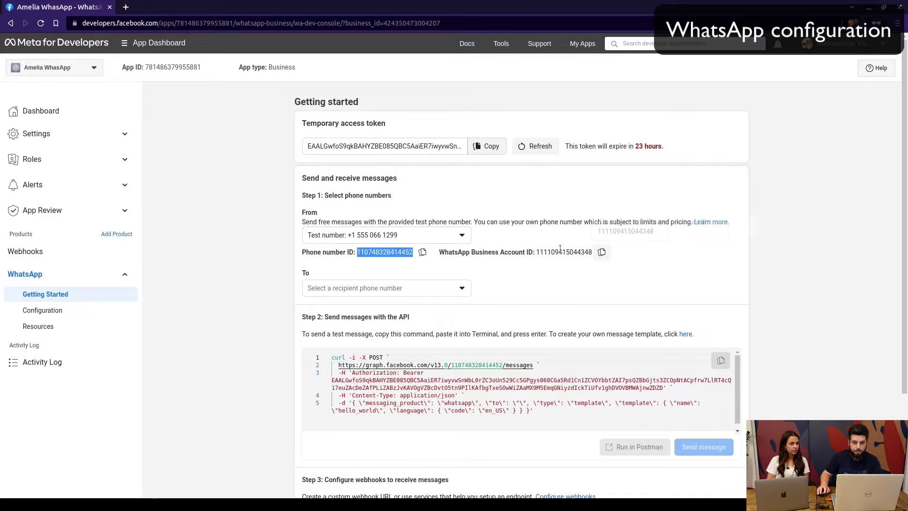
pyautogui.click(602, 253)
pyautogui.hotkey('alt', 'Tab')
pyautogui.click(171, 289)
pyautogui.hotkey('ctrl', 'v')
# - Switch to the Amelia guide and examine its sections on phone number verification, the permanent access token and creating a system user
pyautogui.click(152, 245)
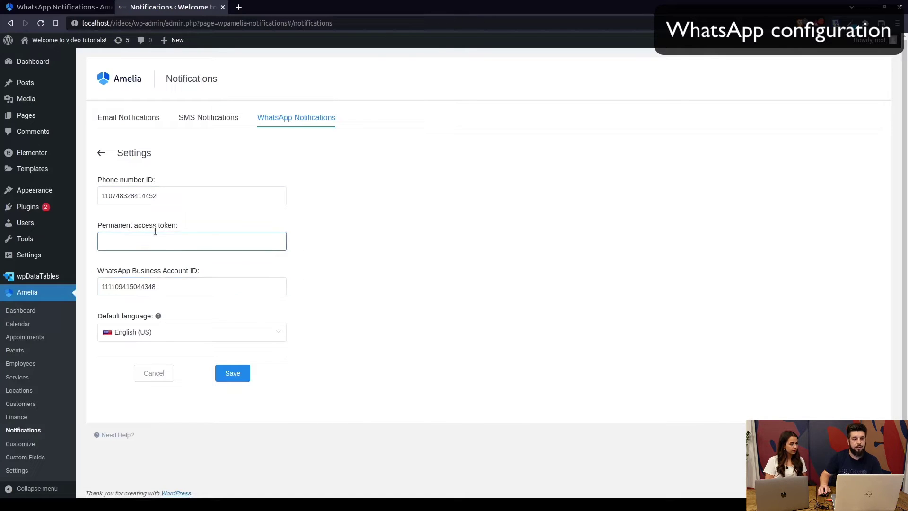
pyautogui.hotkey('alt', 'Tab')
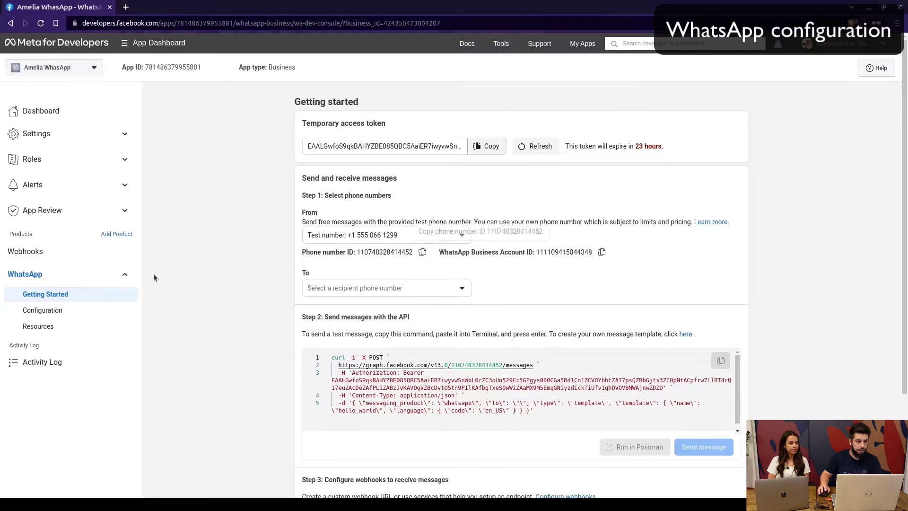
pyautogui.hotkey('alt', 'Tab')
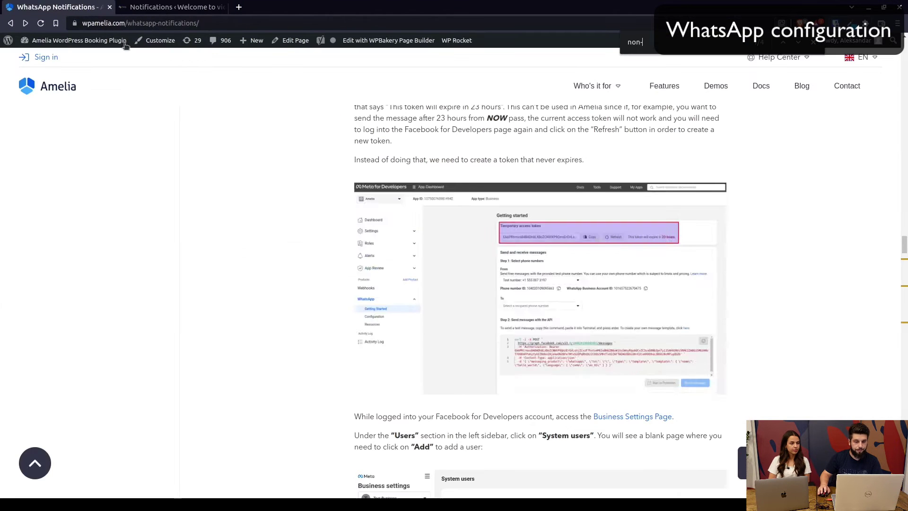
pyautogui.scroll(-5, 523, 279)
pyautogui.scroll(-10, 471, 306)
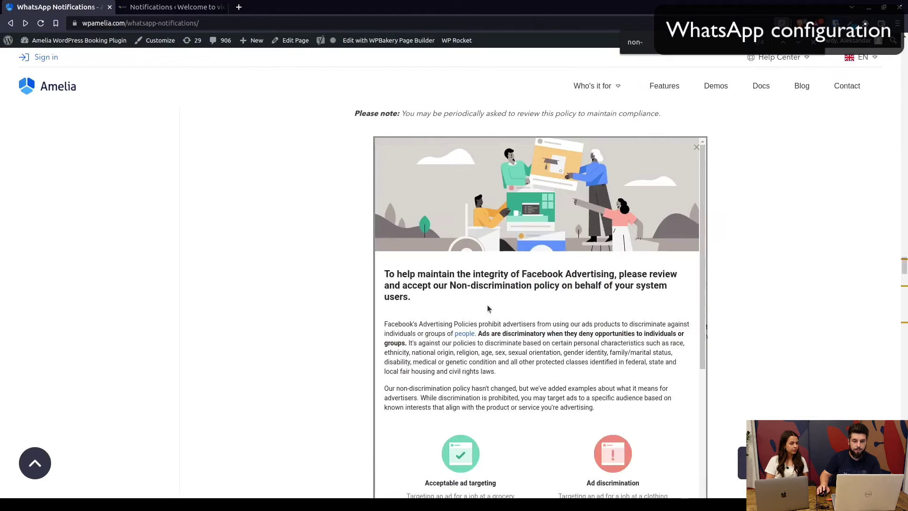
pyautogui.scroll(2, 527, 293)
pyautogui.scroll(-7, 531, 292)
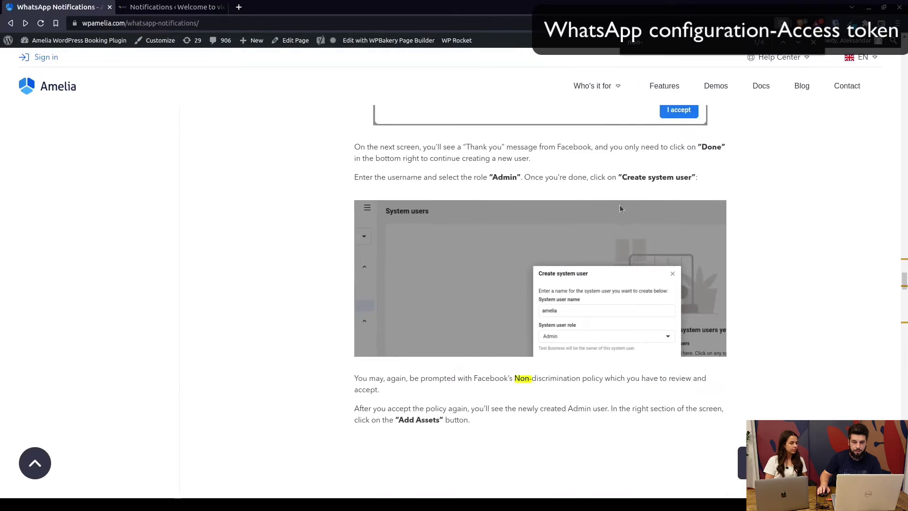
pyautogui.scroll(13, 563, 217)
pyautogui.scroll(20, 578, 249)
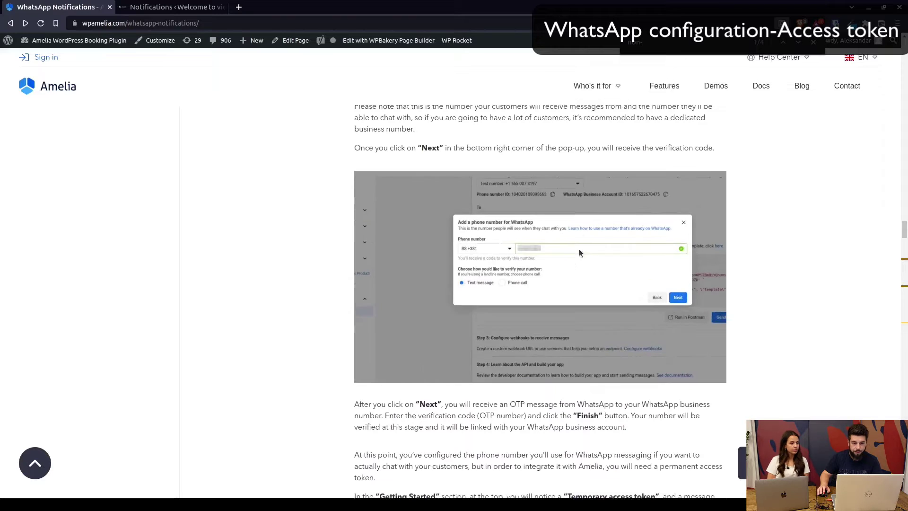
pyautogui.scroll(1, 579, 248)
pyautogui.scroll(-3, 560, 264)
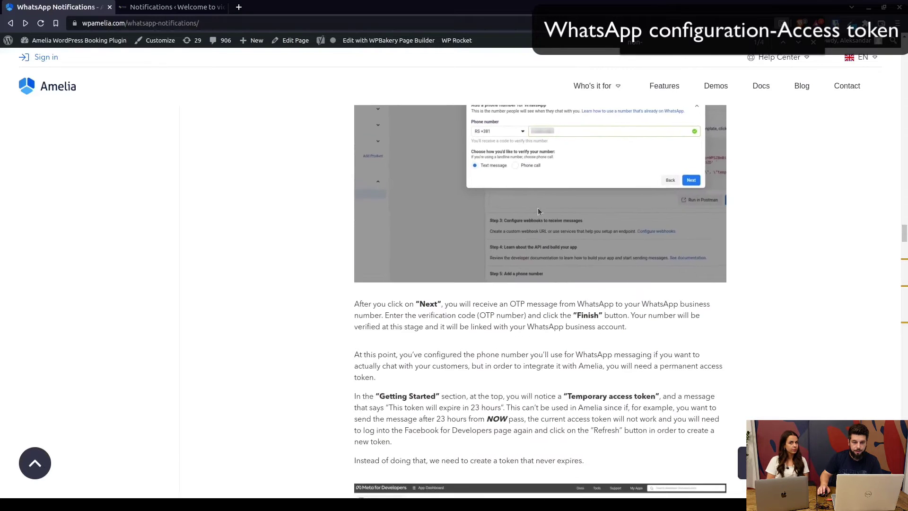
# - Review the guide's phone verification and temporary token sections, comparing them with the temporary access token area on Meta's Getting Started page
pyautogui.scroll(10, 556, 245)
pyautogui.scroll(5, 564, 262)
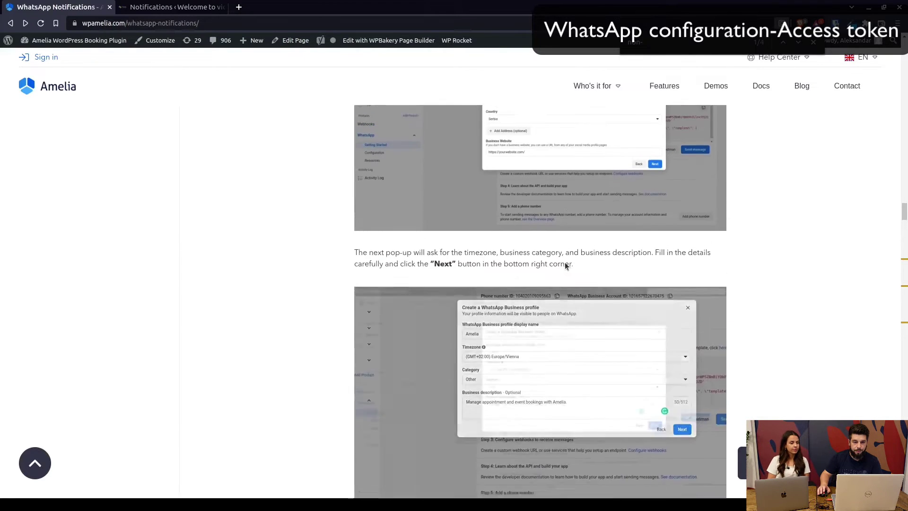
pyautogui.scroll(-6, 564, 262)
pyautogui.scroll(-10, 564, 263)
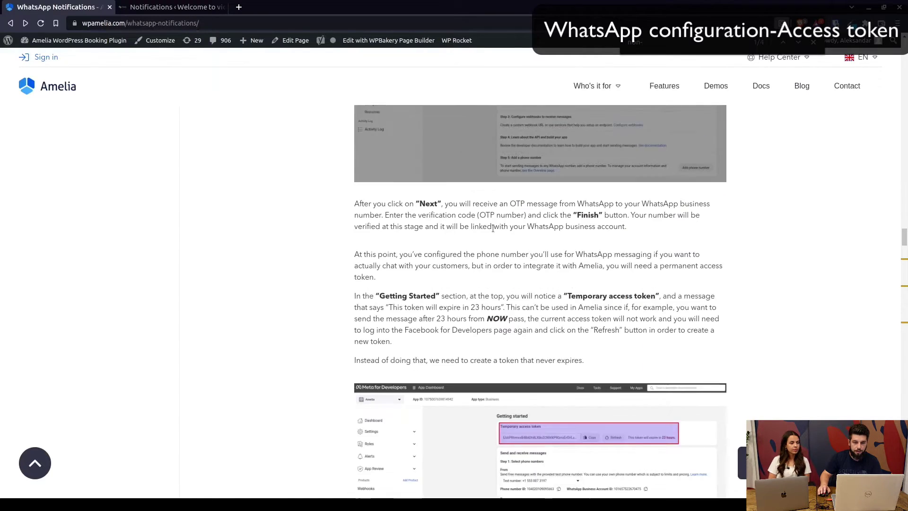
pyautogui.scroll(-5, 492, 228)
pyautogui.scroll(2, 532, 187)
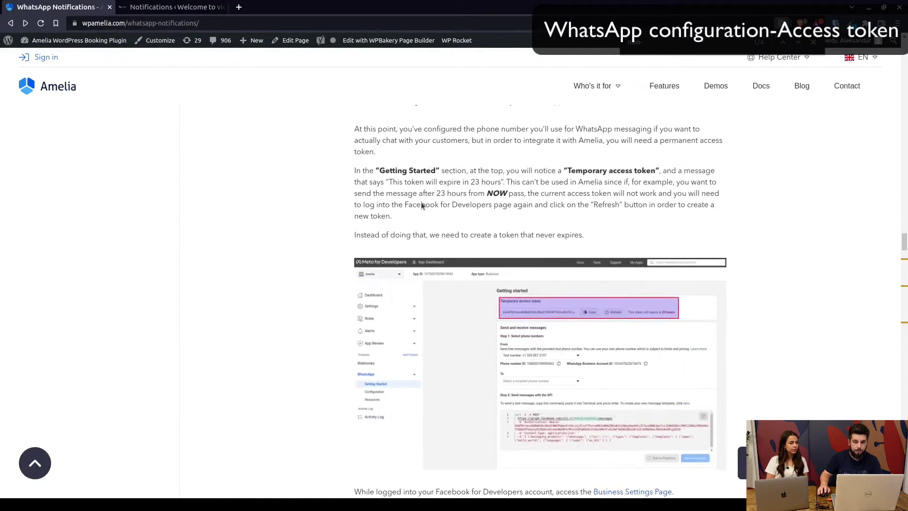
pyautogui.hotkey('alt', 'Tab')
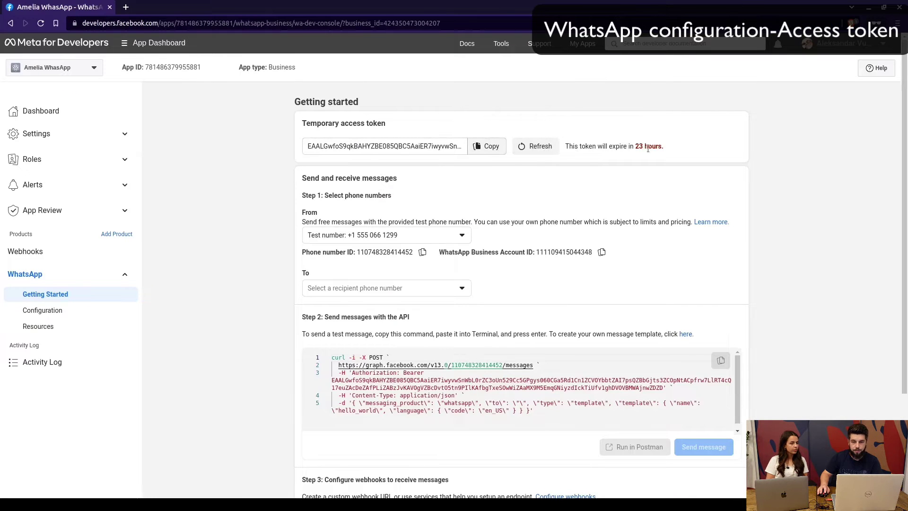
pyautogui.hotkey('alt', 'Tab')
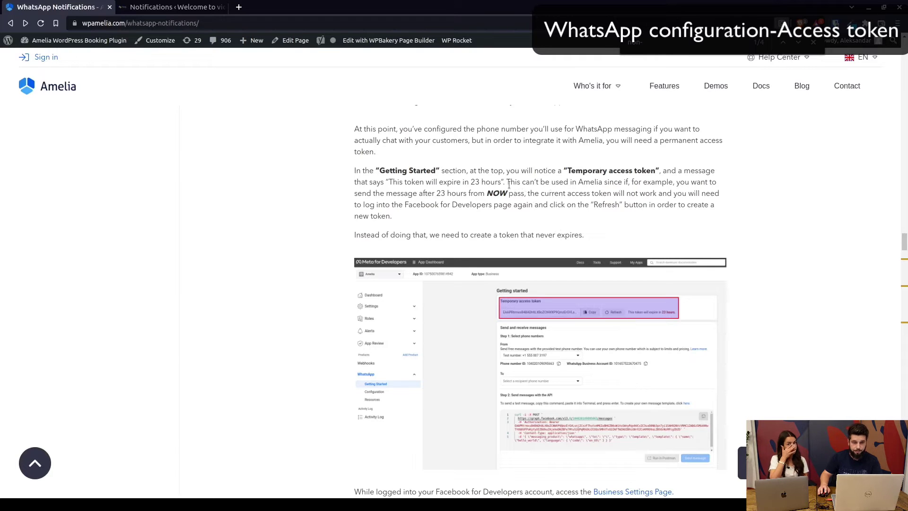
pyautogui.hotkey('alt', 'Tab')
pyautogui.hotkey('alt', 'Tab')
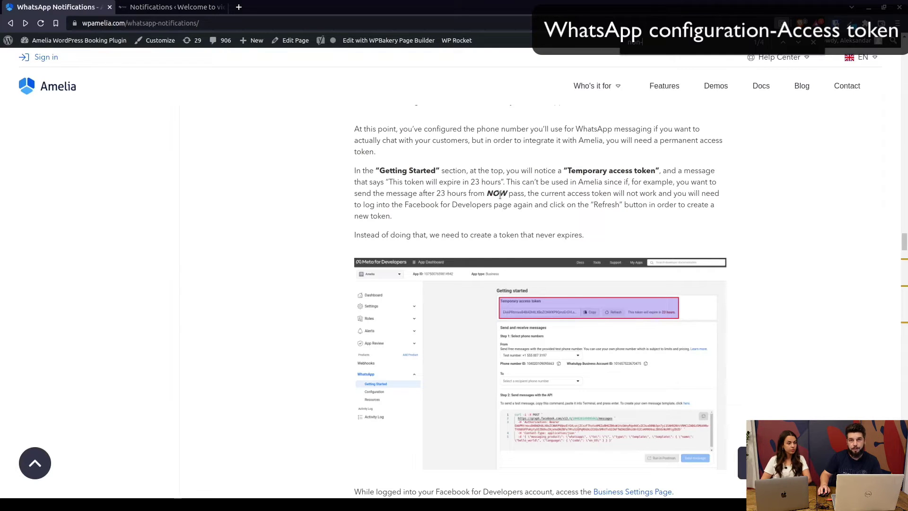
# - Copy the guide's Business Settings Page link and open it in a new tab beside the Meta for Developers page
pyautogui.scroll(-2, 515, 190)
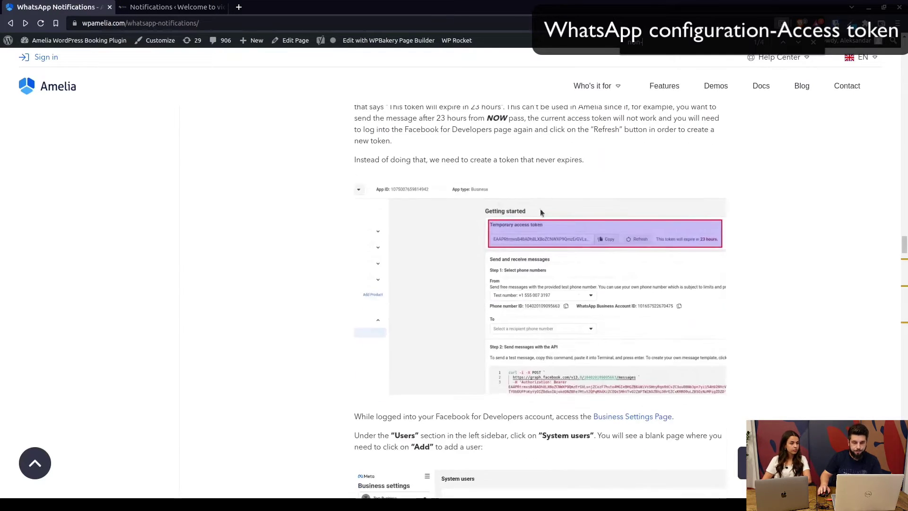
pyautogui.scroll(-3, 448, 208)
pyautogui.scroll(-2, 430, 214)
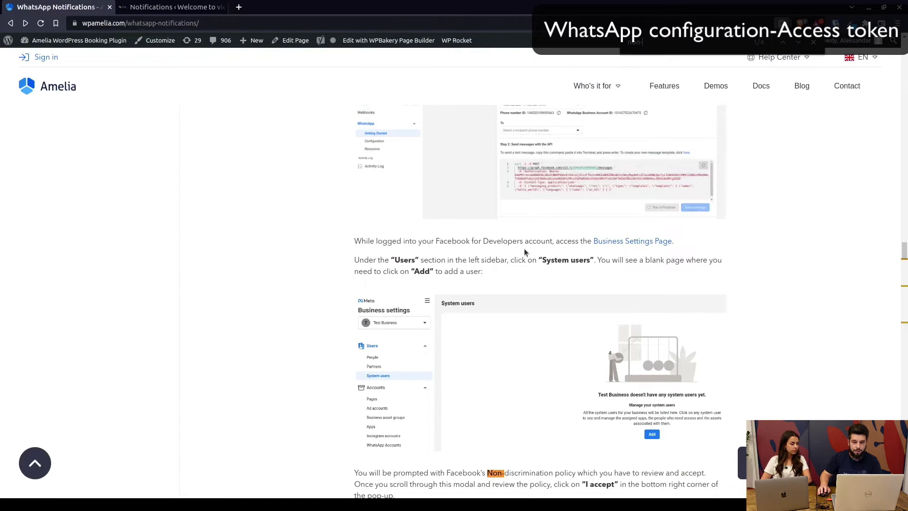
pyautogui.rightClick(603, 243)
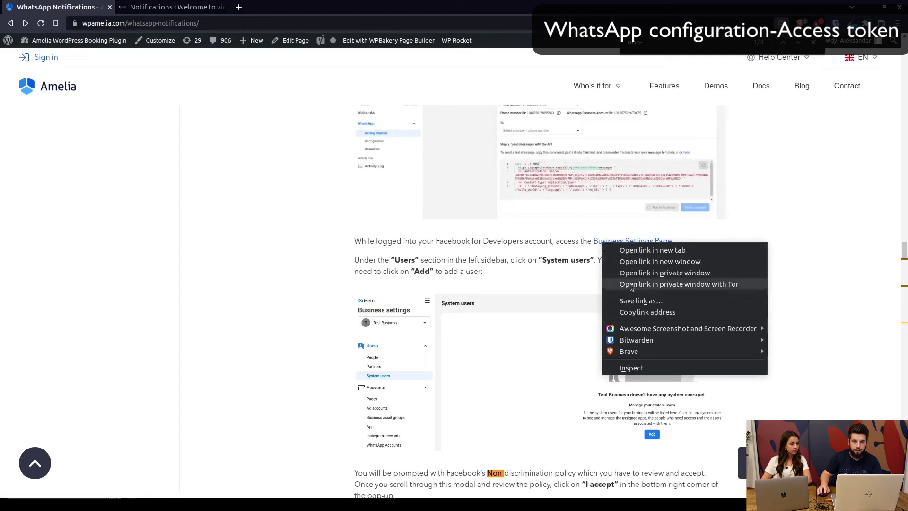
pyautogui.click(620, 309)
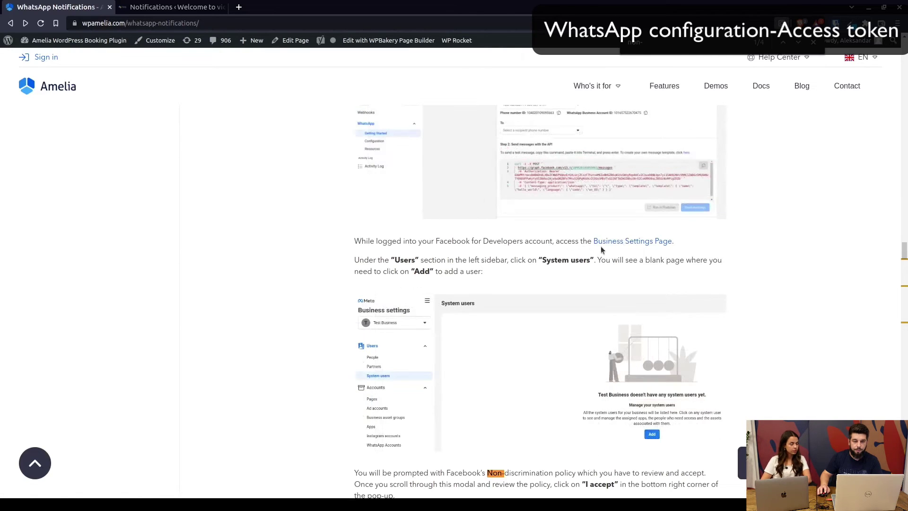
pyautogui.hotkey('alt', 'Tab')
pyautogui.hotkey('ctrl', 't')
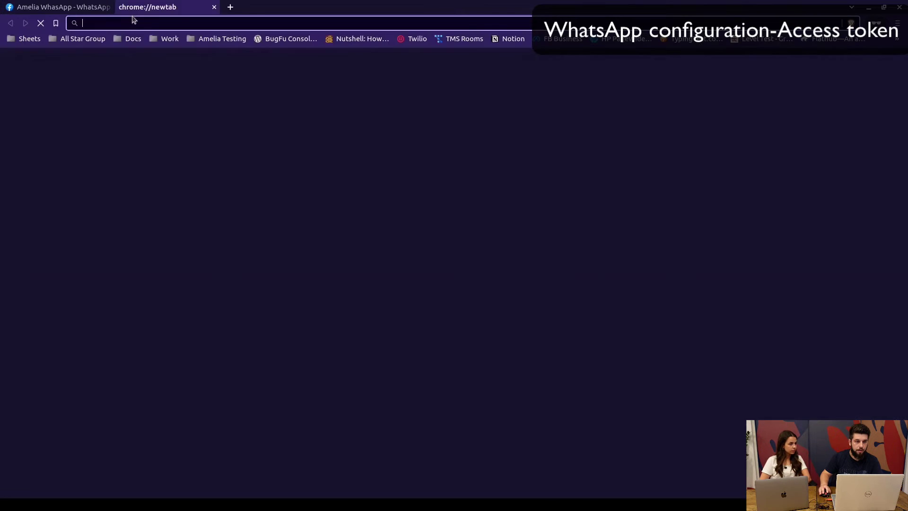
pyautogui.hotkey('ctrl', 'v')
pyautogui.press('Return')
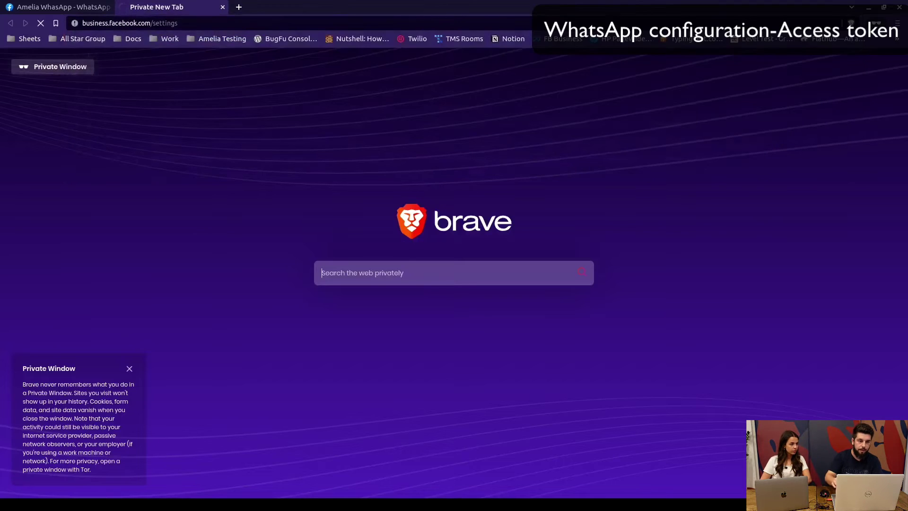
# - Choose the Test Business that has 1 person and open its System users settings
pyautogui.hotkey('alt', 'Tab')
pyautogui.scroll(-2, 518, 194)
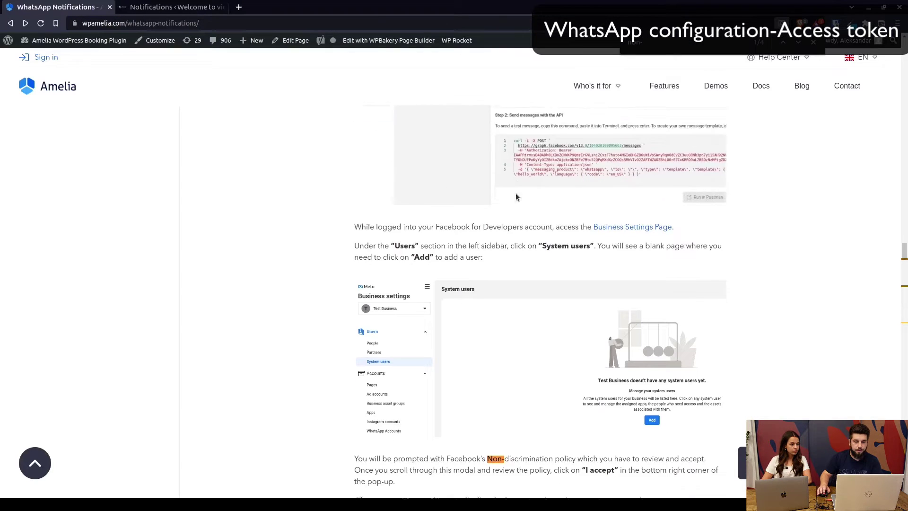
pyautogui.hotkey('alt', 'Tab')
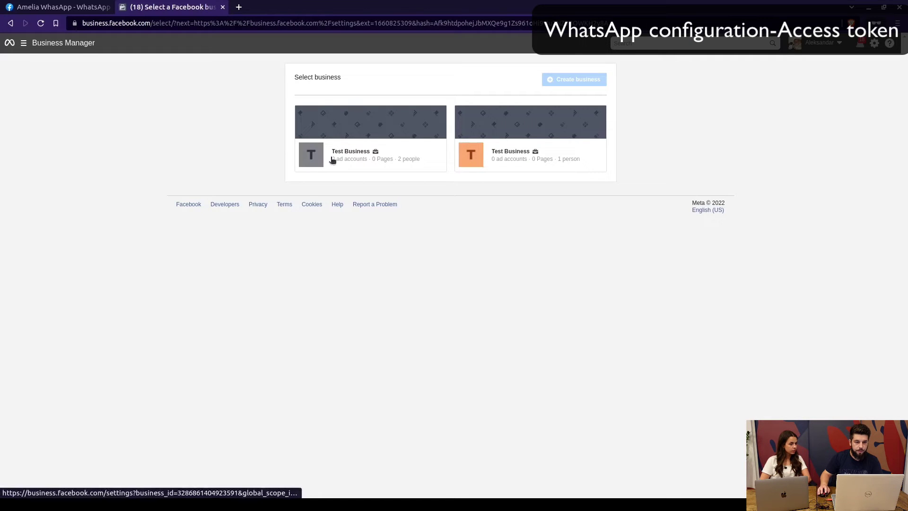
pyautogui.click(496, 152)
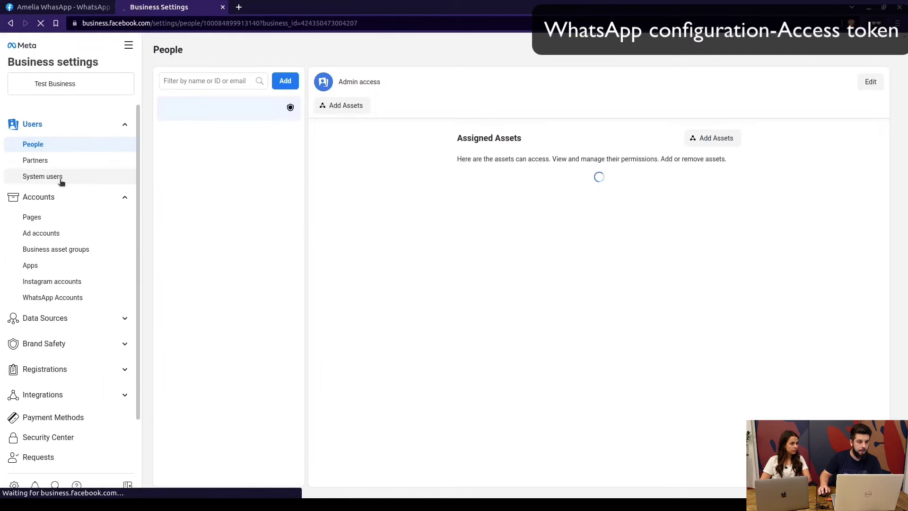
pyautogui.click(57, 177)
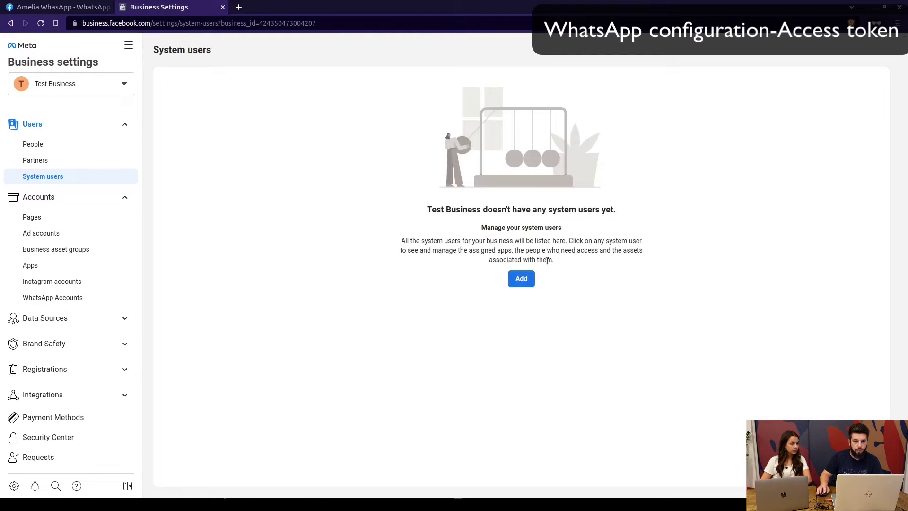
# - Start adding a system user and accept Facebook's non-discrimination policy
pyautogui.click(533, 281)
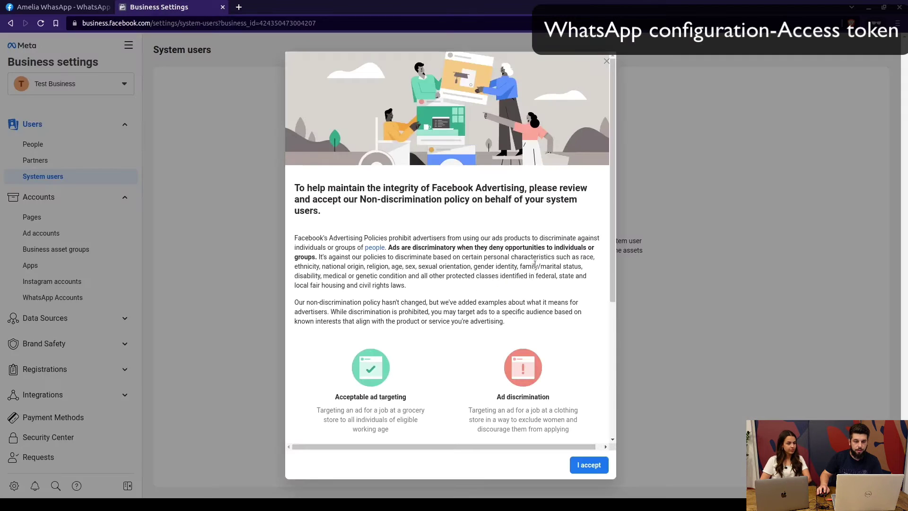
pyautogui.scroll(-3, 486, 209)
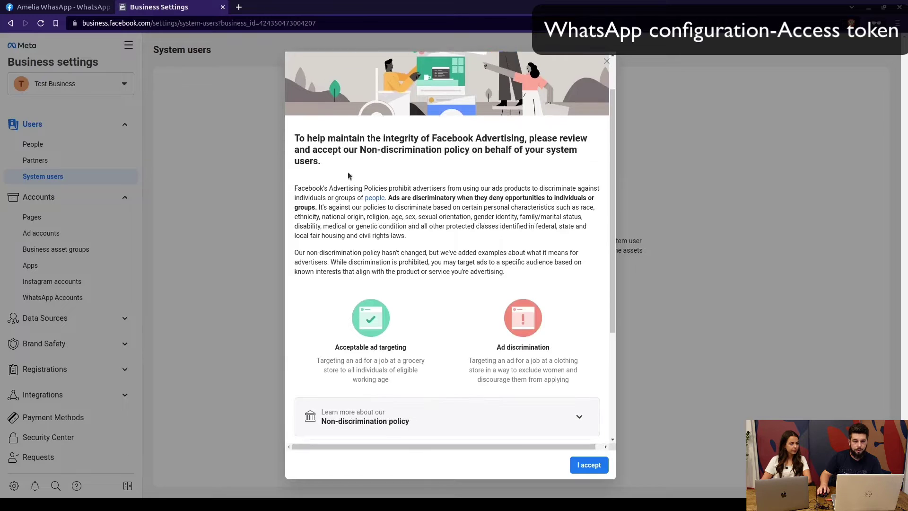
pyautogui.click(595, 465)
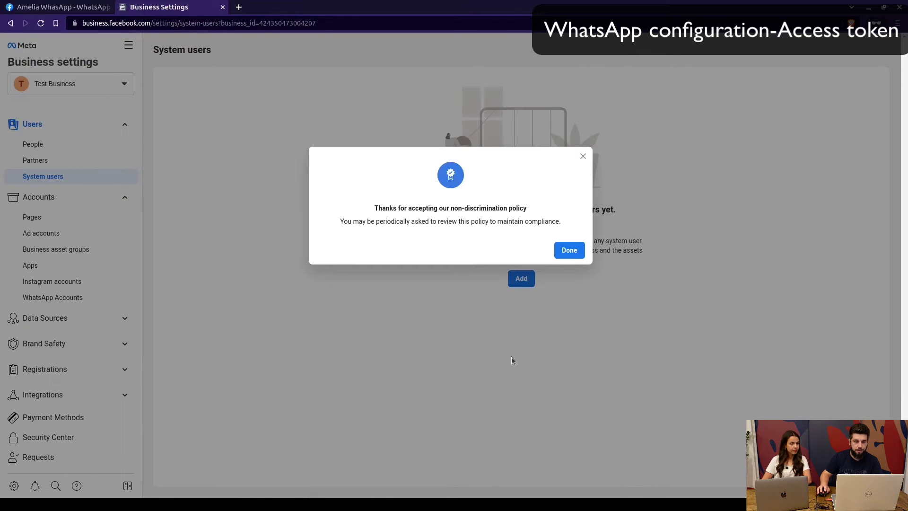
pyautogui.click(571, 250)
# - Create a system user named ameliadmin with the Admin role
pyautogui.click(400, 190)
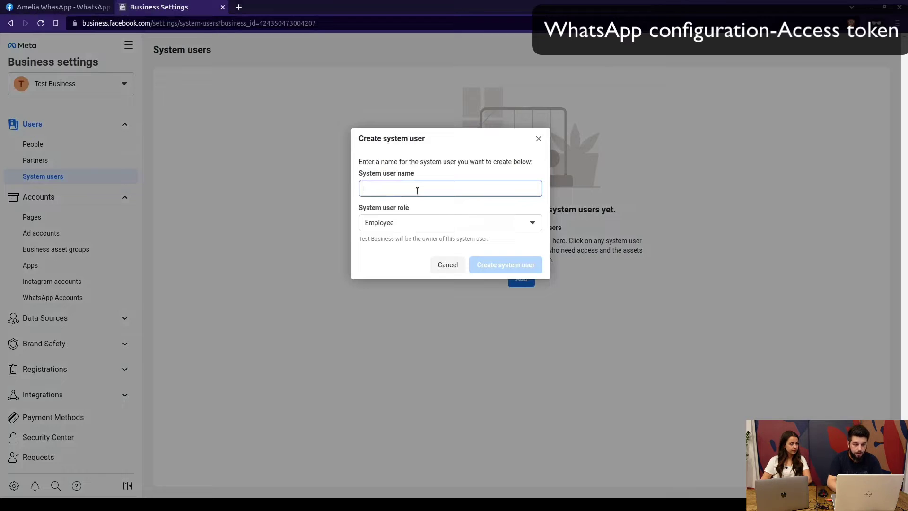
pyautogui.write('ameliadmin')
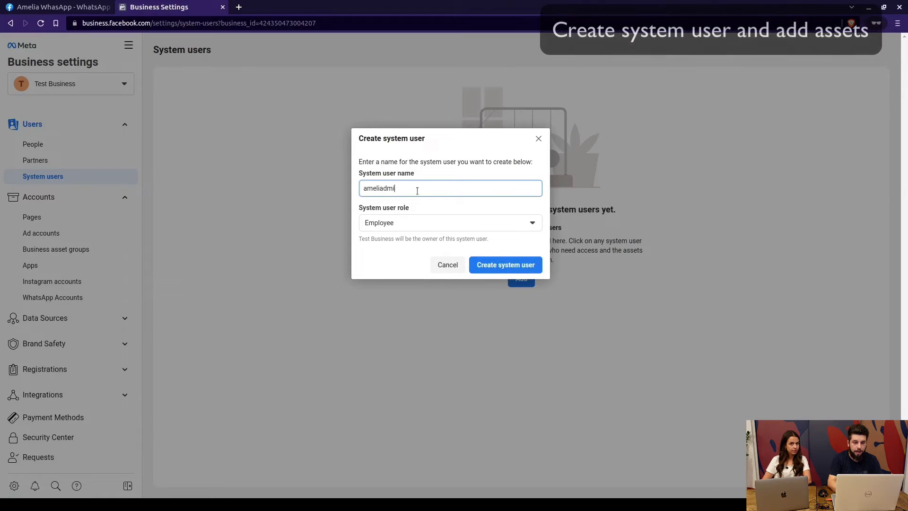
pyautogui.click(442, 231)
pyautogui.click(396, 258)
pyautogui.click(494, 266)
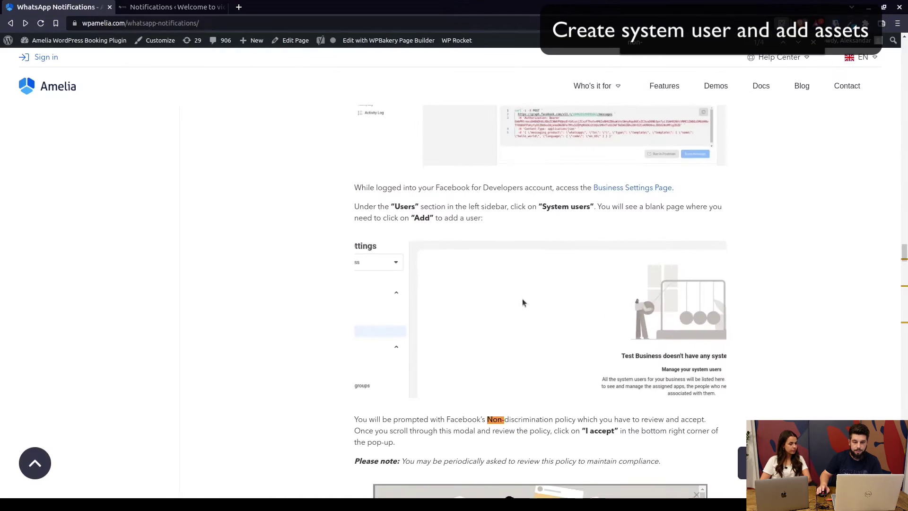
# - Check the guide's instructions after user creation and accept the non-discrimination policy again in Business settings
pyautogui.scroll(-15, 522, 299)
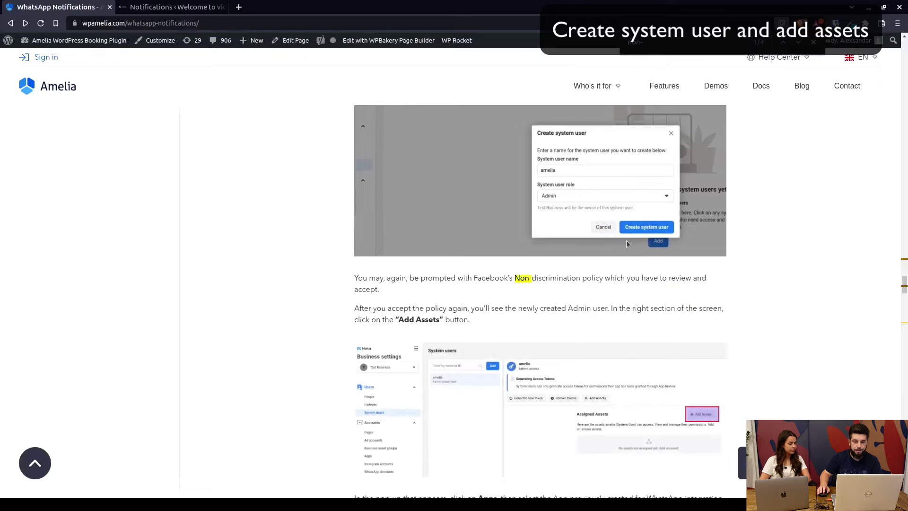
pyautogui.scroll(-3, 538, 265)
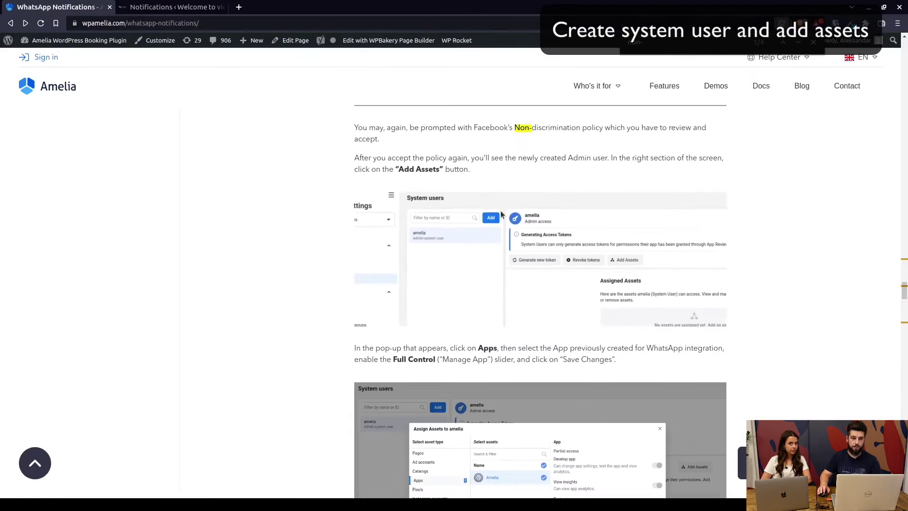
pyautogui.scroll(-1, 501, 215)
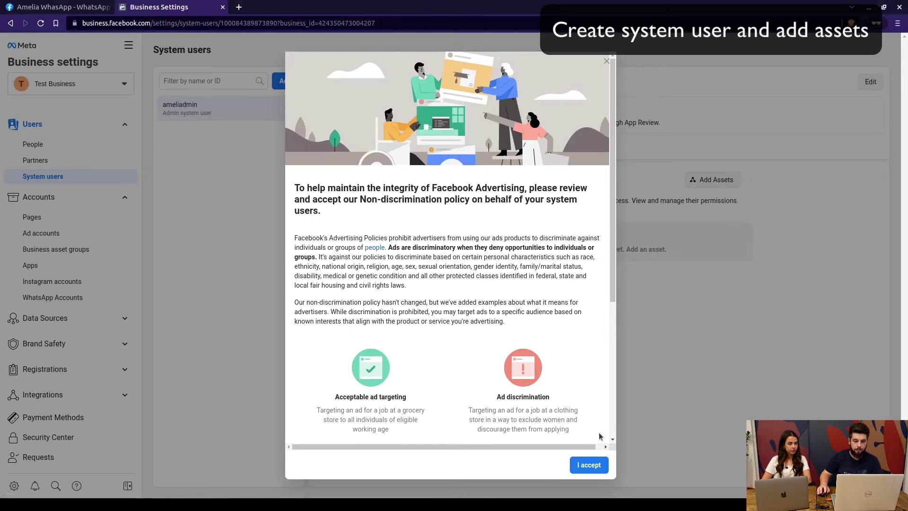
pyautogui.click(589, 465)
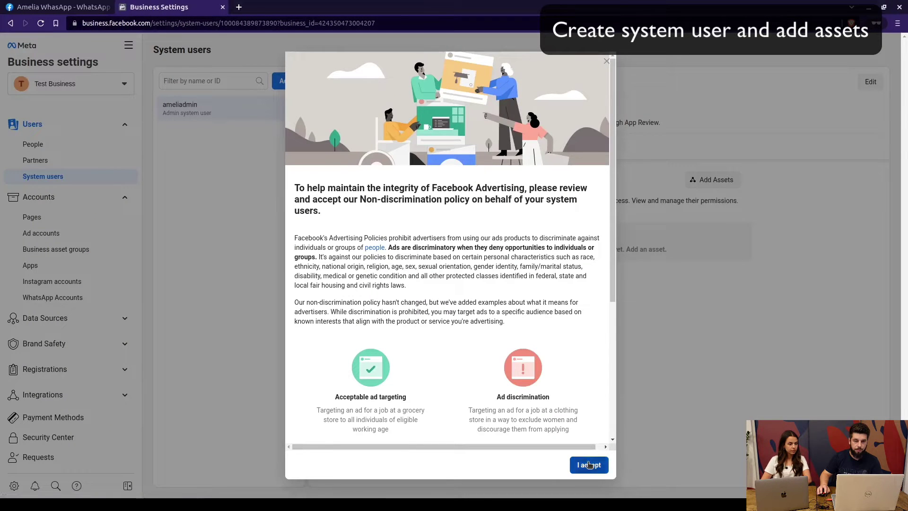
pyautogui.click(570, 248)
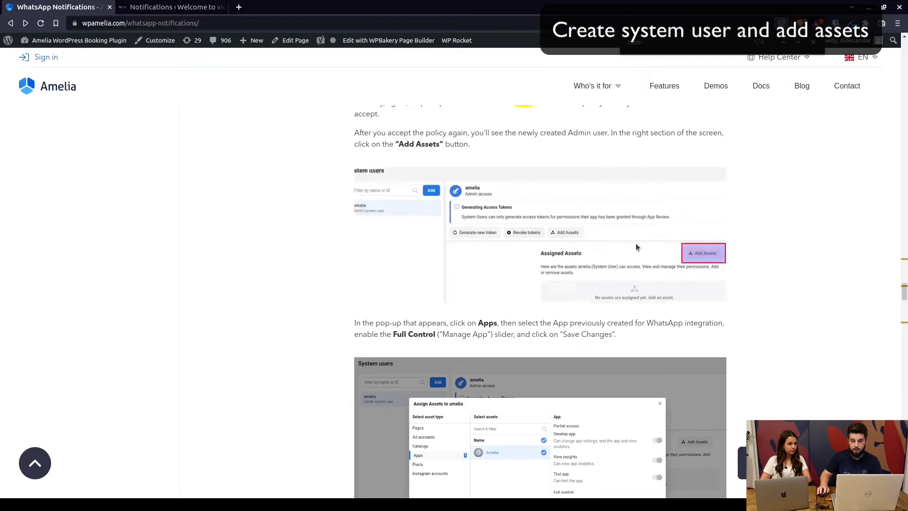
# - Following the guide, assign the Amelia WhasApp app to ameliadmin with full Manage App control and save the changes
pyautogui.scroll(-2, 705, 264)
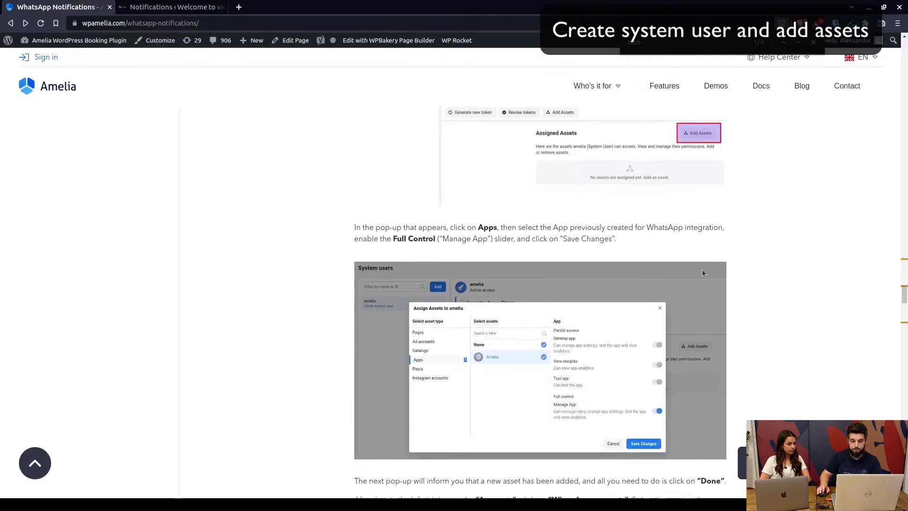
pyautogui.scroll(3, 708, 264)
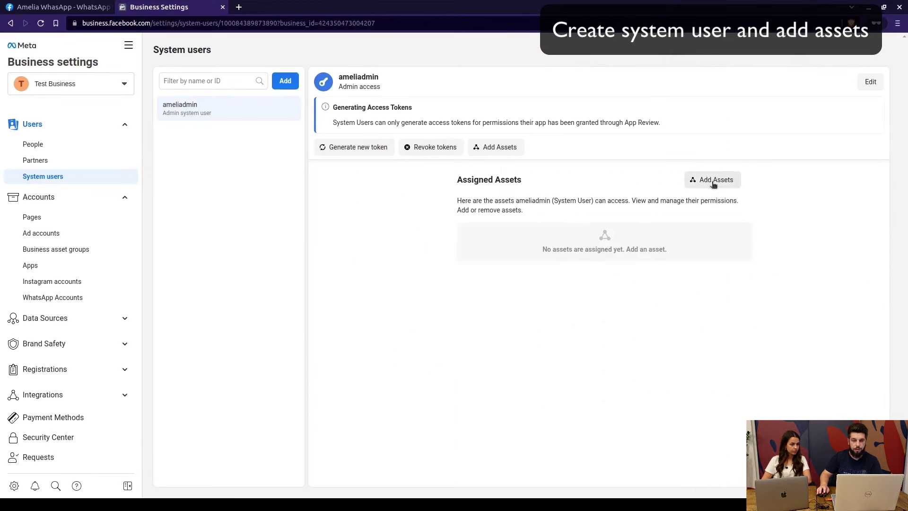
pyautogui.click(714, 182)
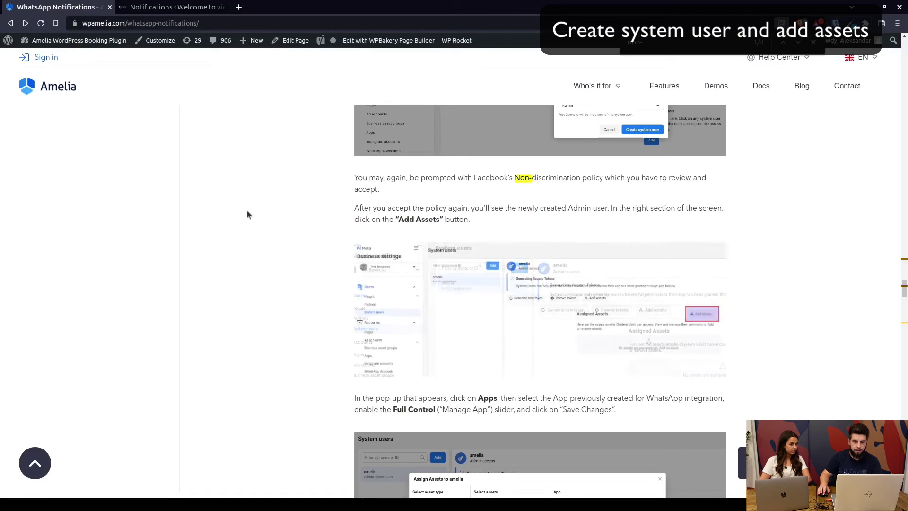
pyautogui.scroll(-5, 276, 234)
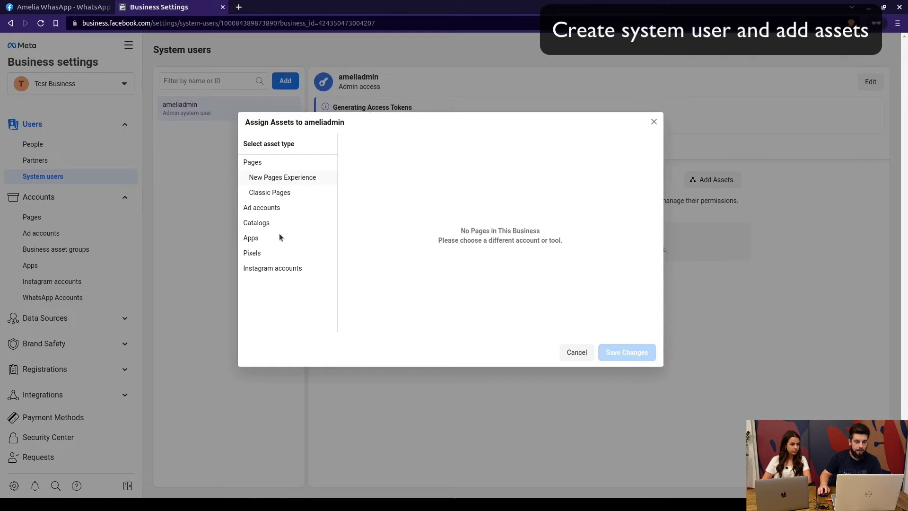
pyautogui.click(288, 236)
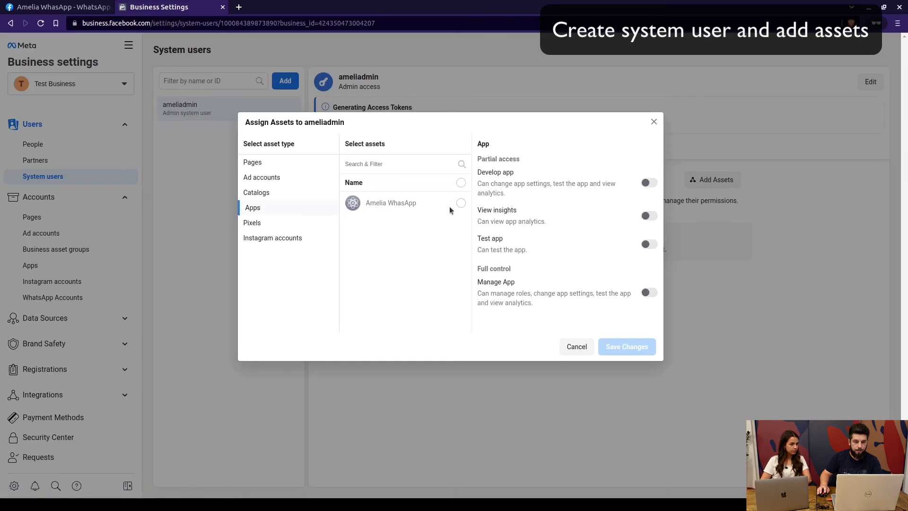
pyautogui.click(461, 204)
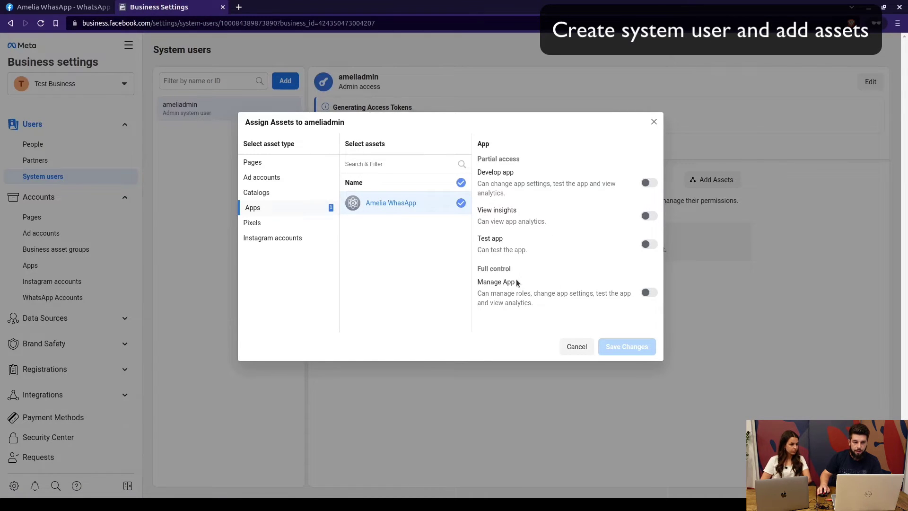
pyautogui.click(650, 293)
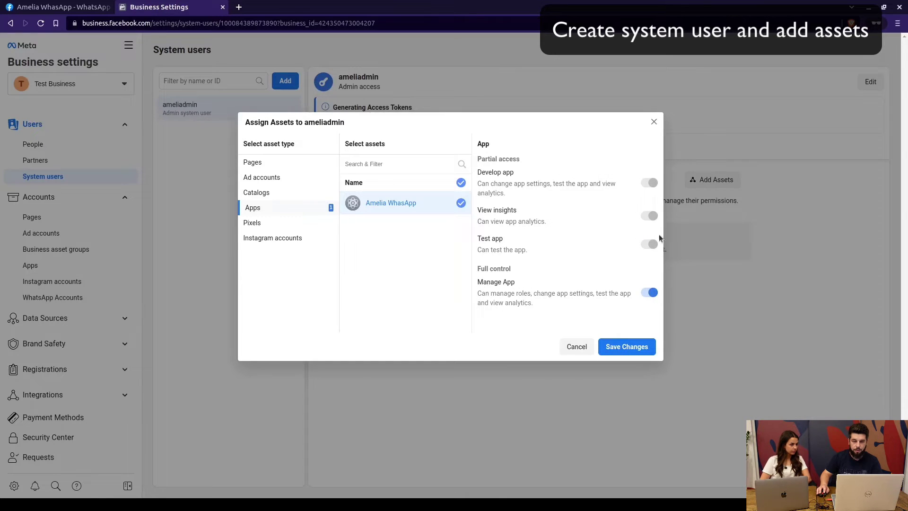
pyautogui.click(627, 348)
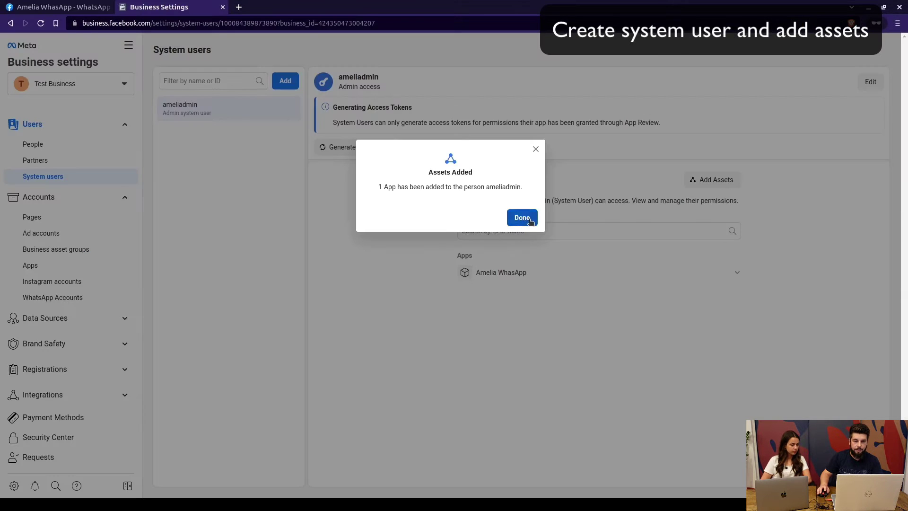
# - Following the guide, add ameliadmin to the Test WhatsApp Business Account with full Manage WhatsApp account control
pyautogui.click(522, 217)
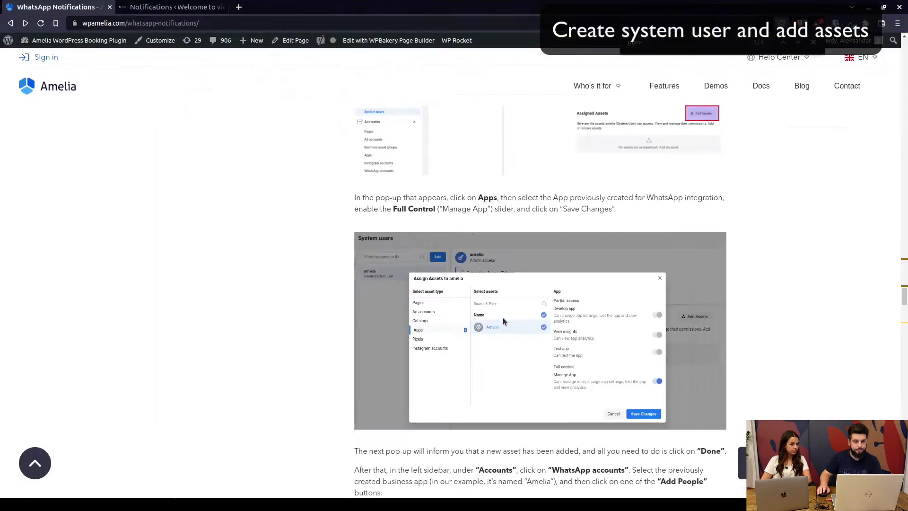
pyautogui.scroll(-6, 390, 335)
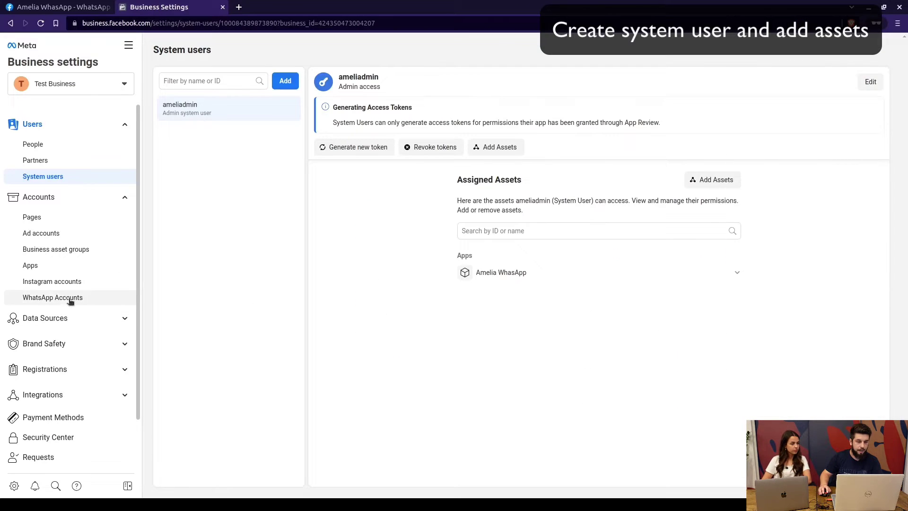
pyautogui.click(71, 299)
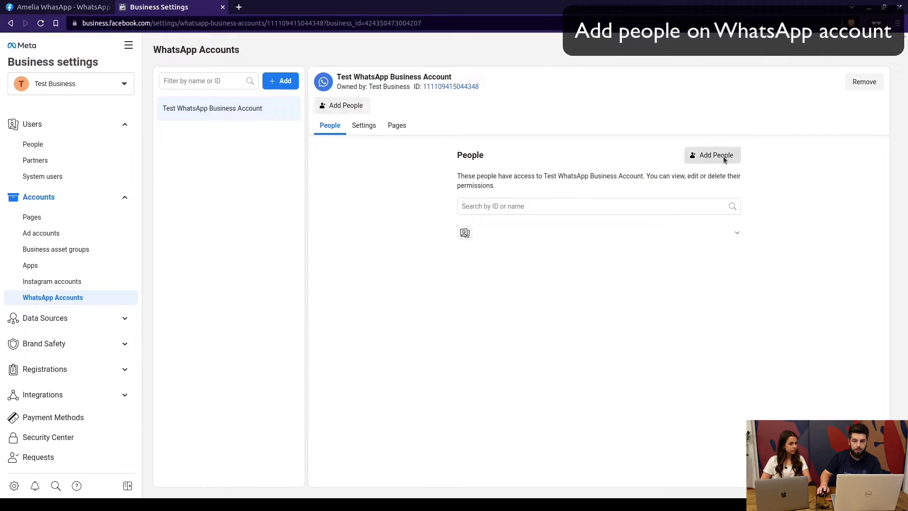
pyautogui.click(723, 157)
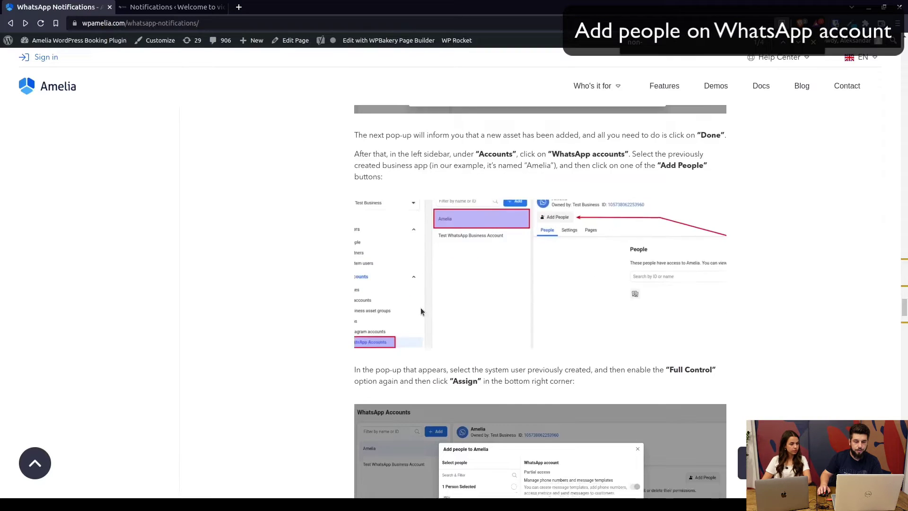
pyautogui.scroll(-4, 314, 275)
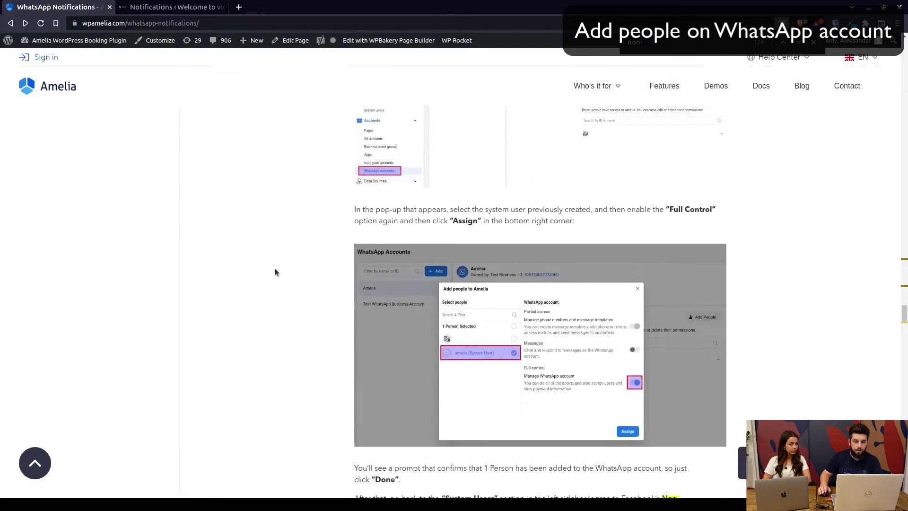
pyautogui.scroll(-2, 279, 270)
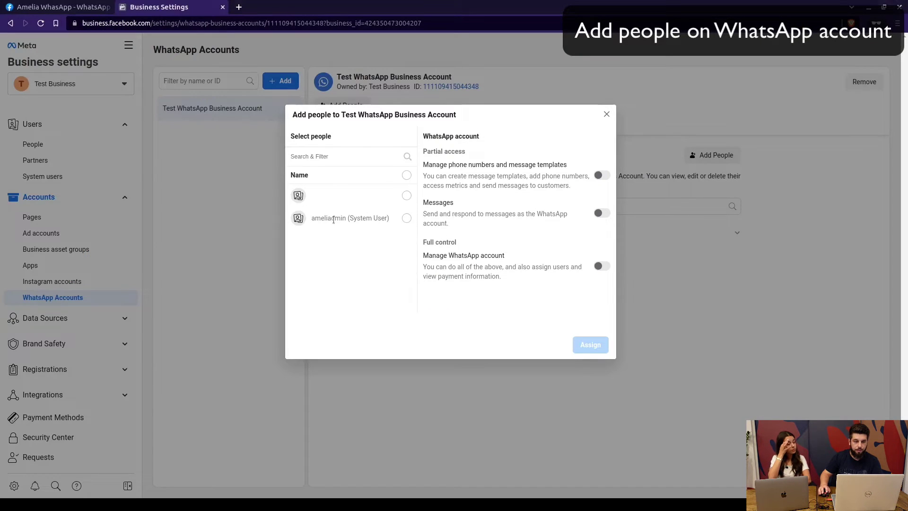
pyautogui.click(407, 219)
pyautogui.click(601, 267)
pyautogui.click(594, 344)
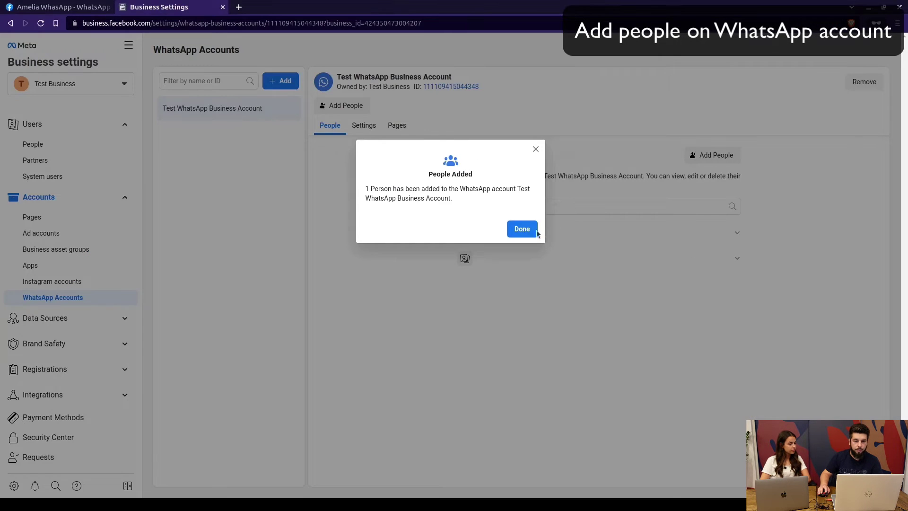
pyautogui.click(534, 233)
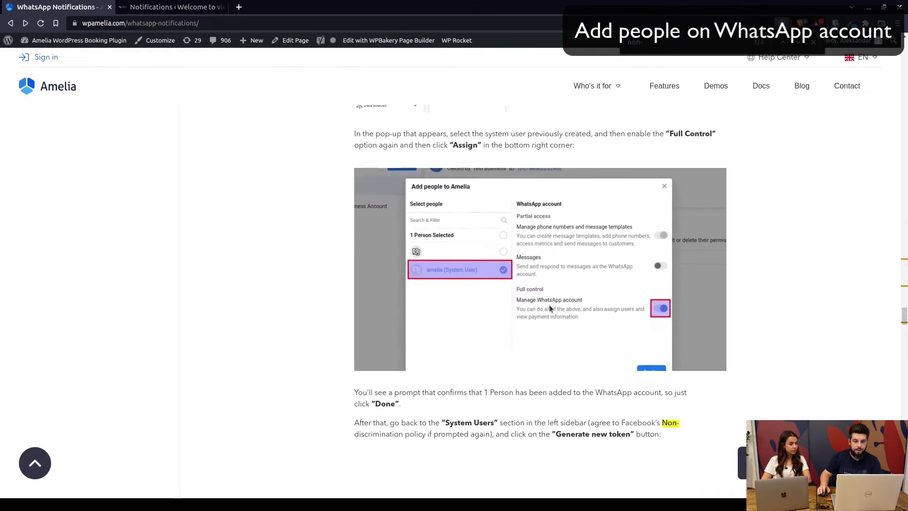
# - Check the guide's token generation instructions and accept the non-discrimination policy again under System users
pyautogui.scroll(-5, 549, 306)
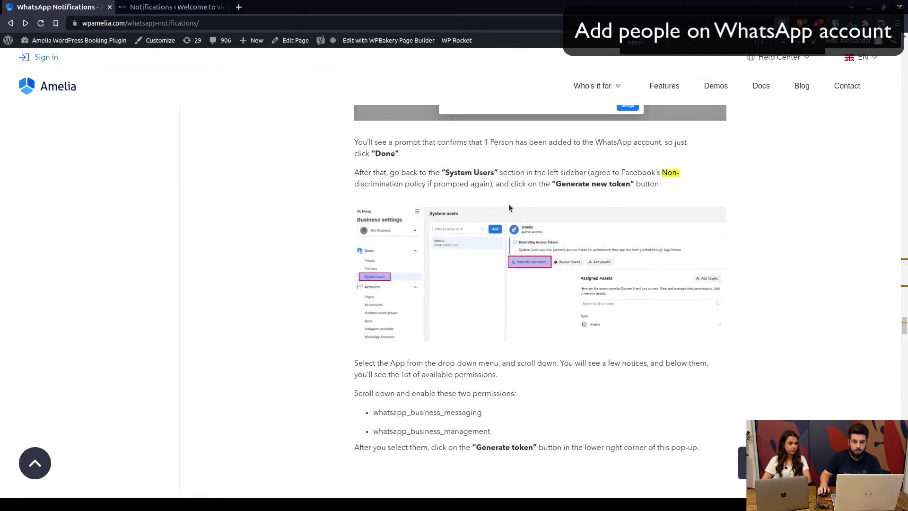
pyautogui.scroll(-1, 574, 274)
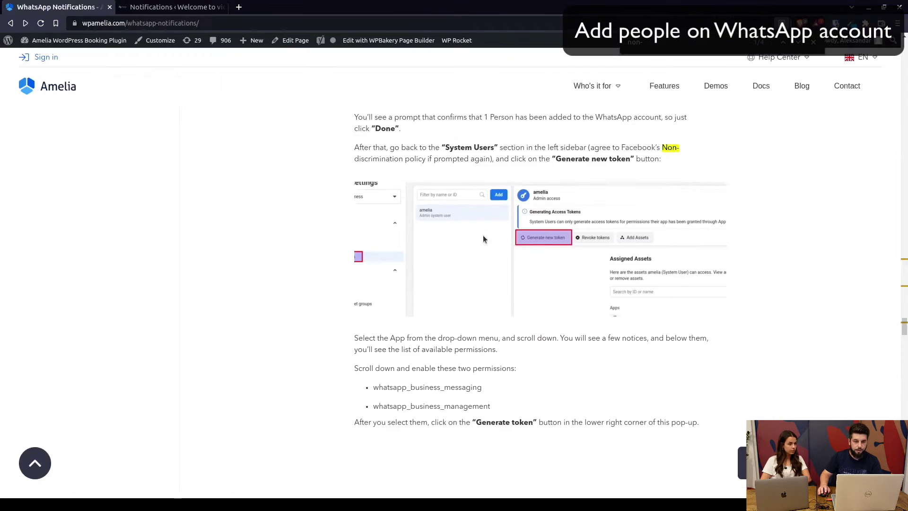
pyautogui.scroll(2, 489, 248)
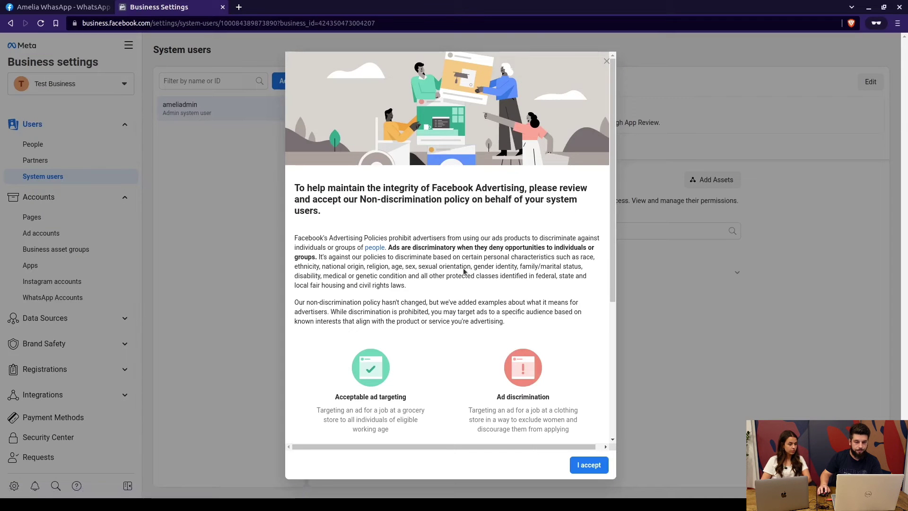
pyautogui.click(585, 465)
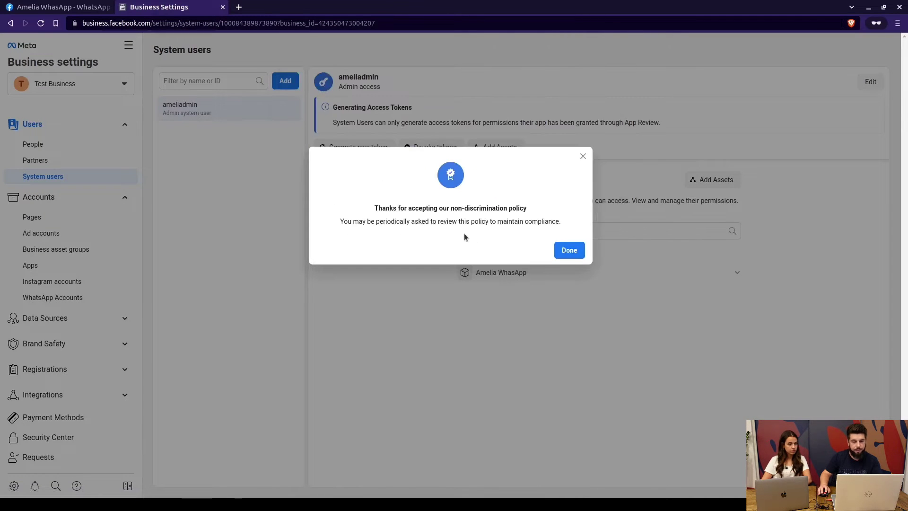
pyautogui.click(562, 249)
# - Start generating a new token for ameliadmin and select Amelia WhasApp as the app
pyautogui.click(350, 146)
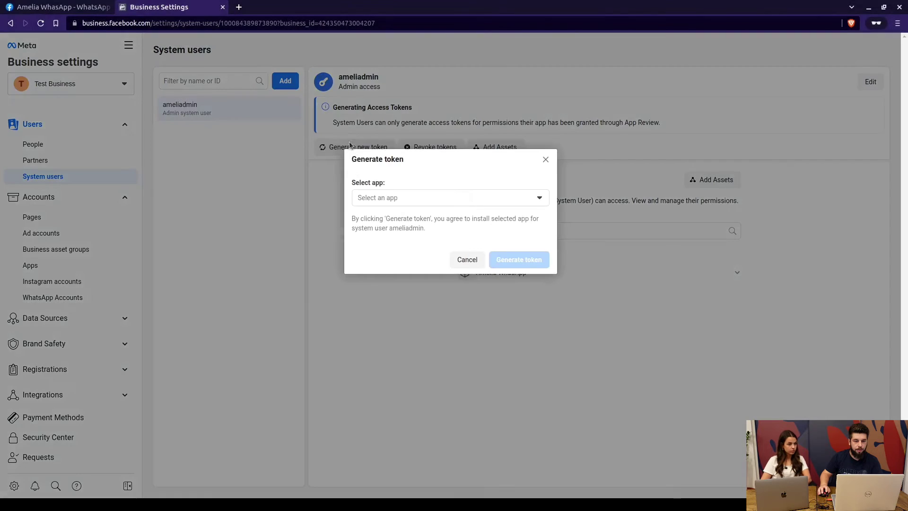
pyautogui.click(397, 205)
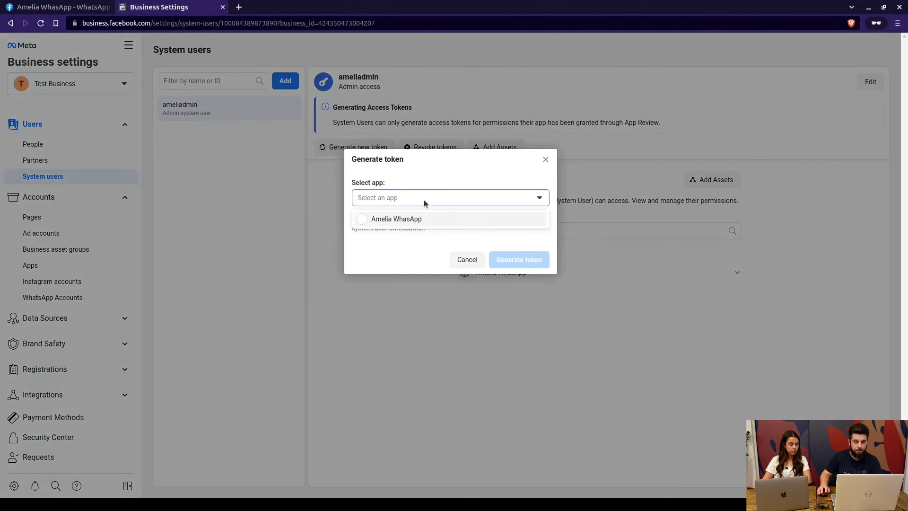
pyautogui.click(379, 218)
# - Copy the whatsapp_business_messaging permission name from the guide, find it among the available permissions and enable it
pyautogui.scroll(-7, 440, 224)
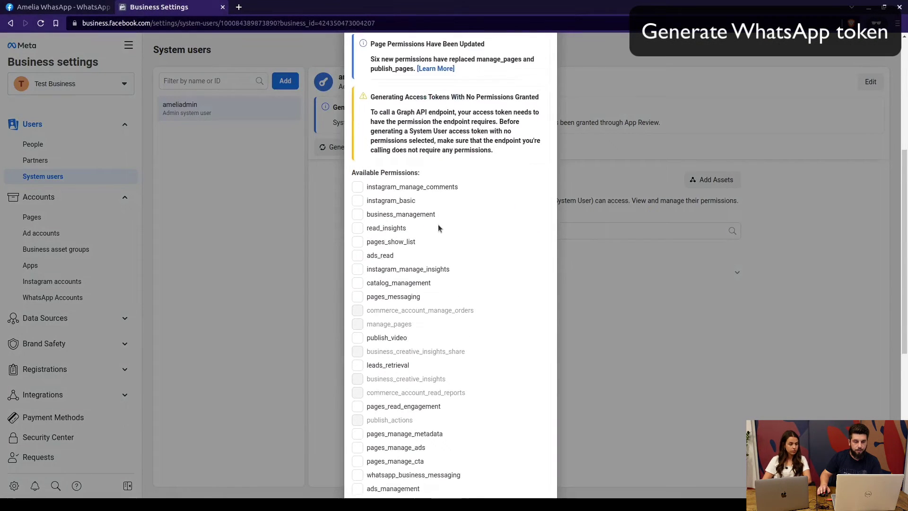
pyautogui.scroll(-1, 432, 220)
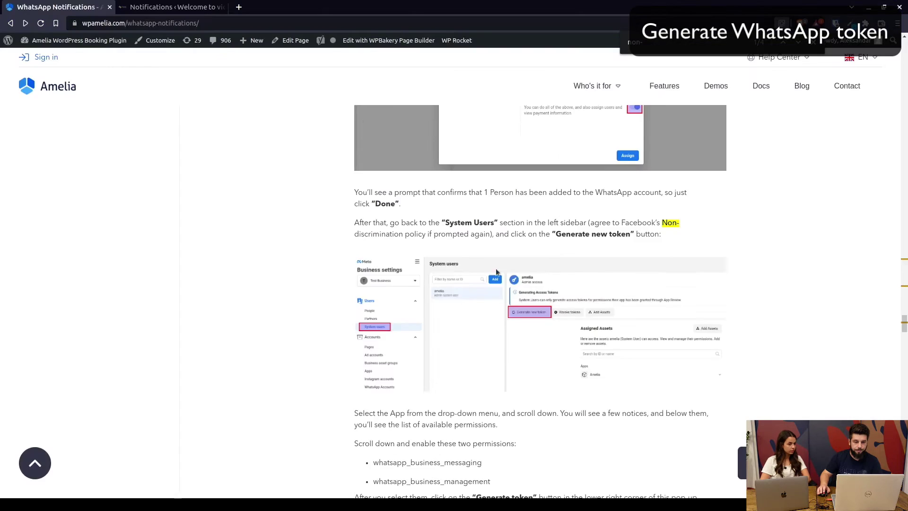
pyautogui.scroll(-5, 505, 291)
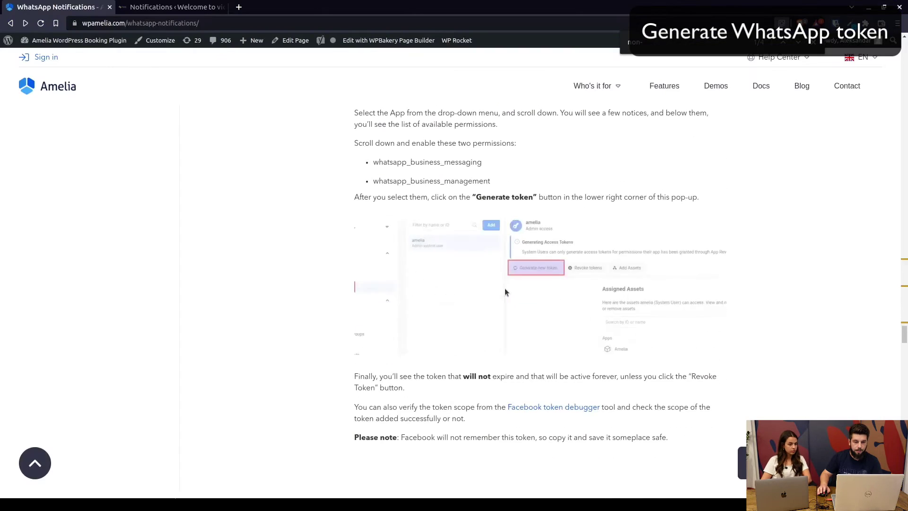
pyautogui.doubleClick(443, 167)
pyautogui.hotkey('ctrl', 'c')
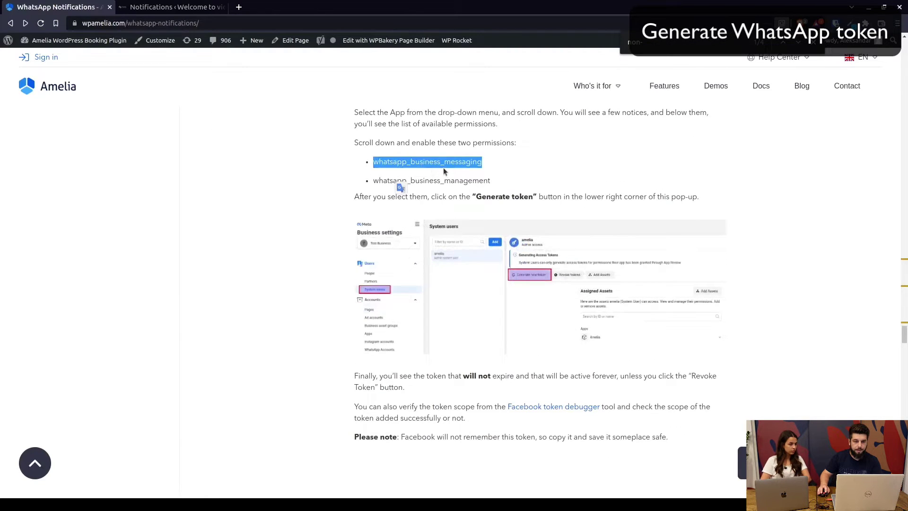
pyautogui.hotkey('alt', 'Tab')
pyautogui.hotkey('ctrl', 'f')
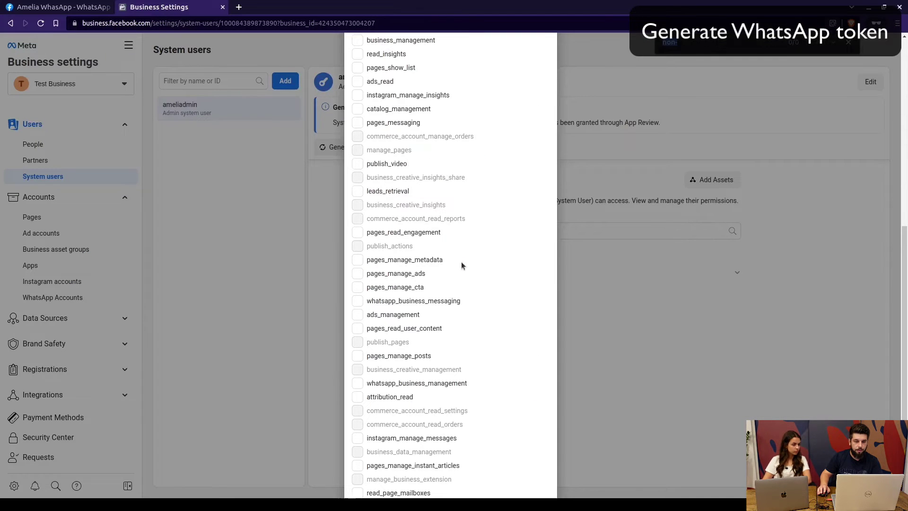
pyautogui.hotkey('ctrl', 'v')
pyautogui.click(358, 302)
# - Find and enable the whatsapp_business_management permission named in the guide, and generate the token
pyautogui.hotkey('alt', 'Tab')
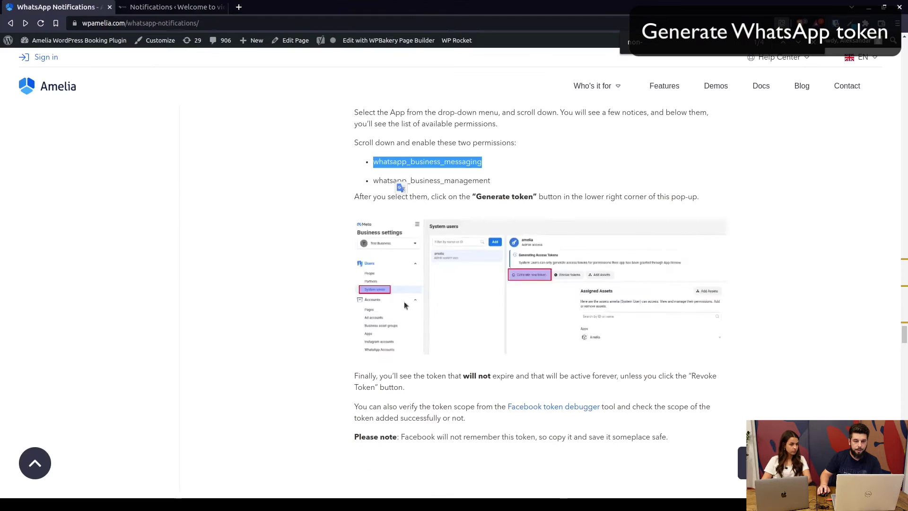
pyautogui.doubleClick(430, 181)
pyautogui.hotkey('ctrl', 'c')
pyautogui.hotkey('alt', 'Tab')
pyautogui.hotkey('ctrl', 'f')
pyautogui.hotkey('ctrl', 'v')
pyautogui.click(358, 383)
pyautogui.scroll(-3, 430, 341)
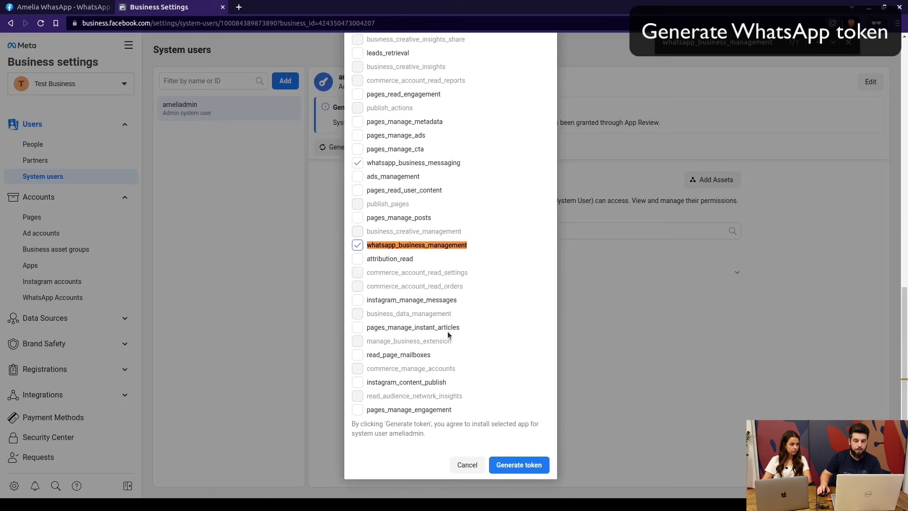
pyautogui.click(512, 457)
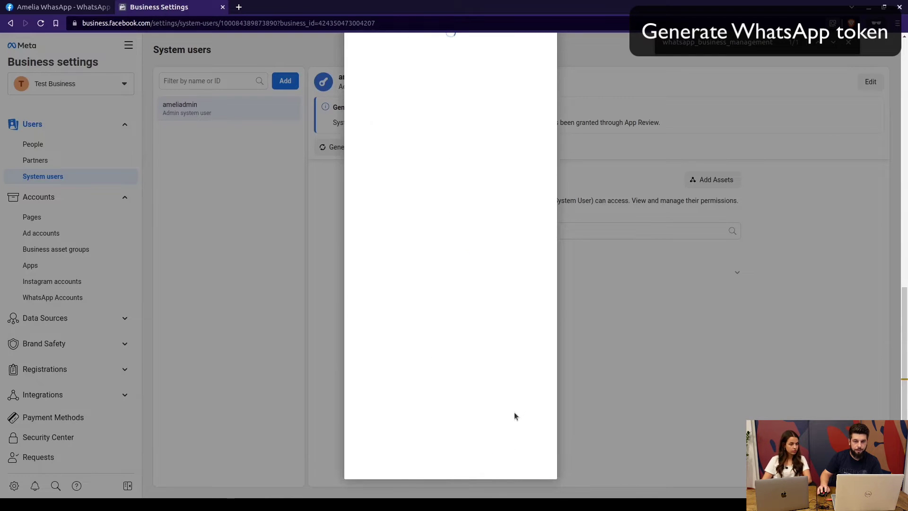
# - Copy the generated access token into the Permanent access token field of Amelia's WhatsApp settings and save them
pyautogui.hotkey('alt', 'Tab')
pyautogui.scroll(-6, 411, 343)
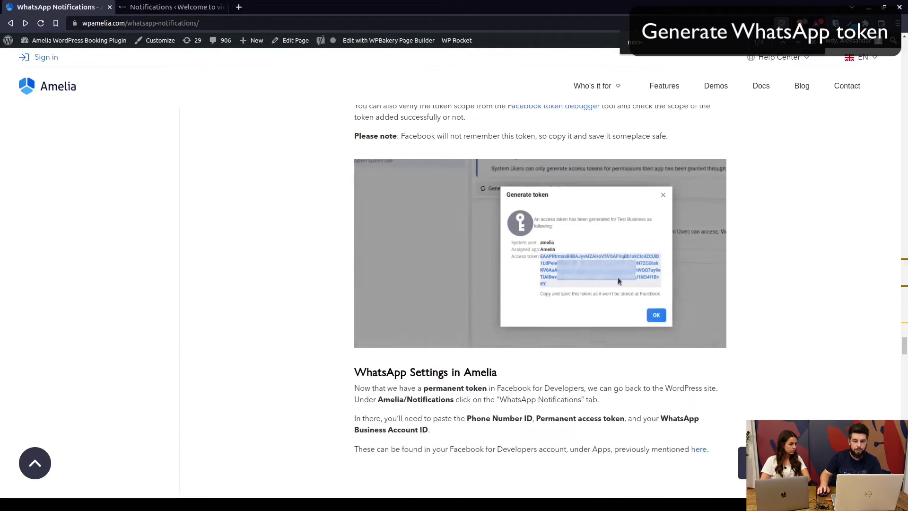
pyautogui.scroll(-1, 539, 244)
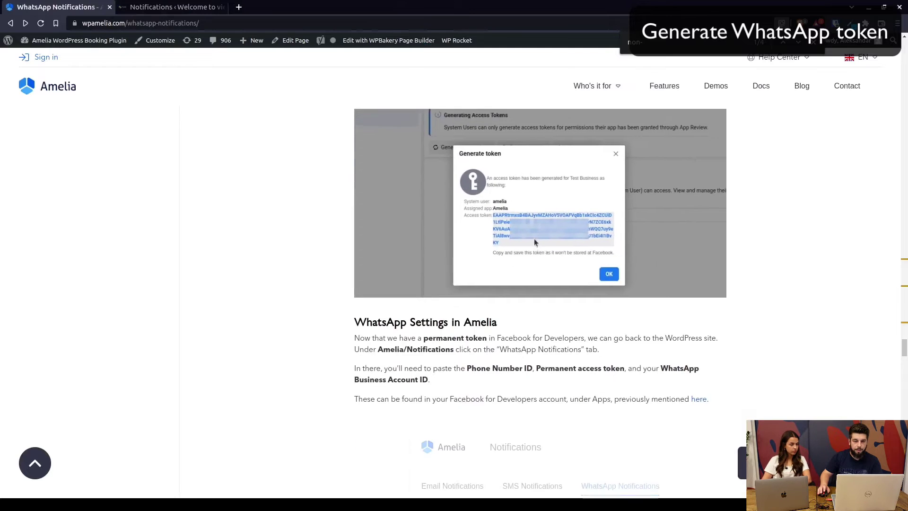
pyautogui.hotkey('alt', 'Tab')
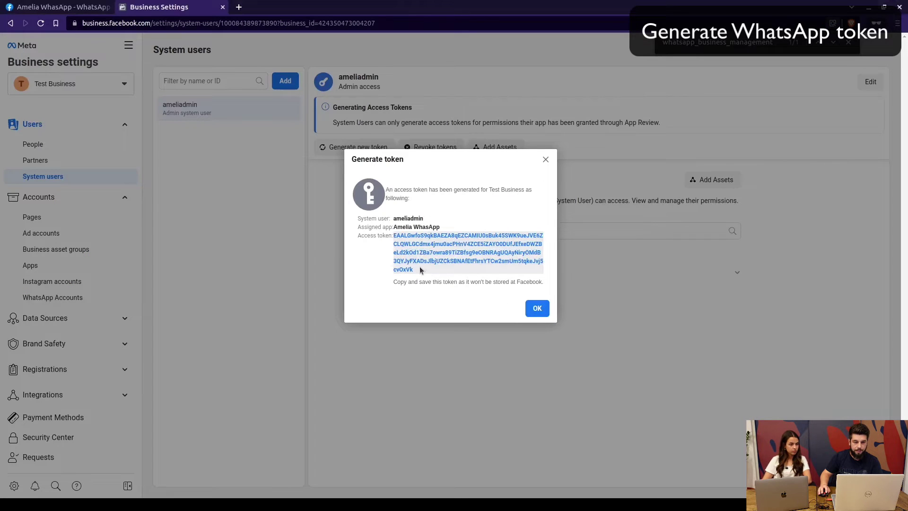
pyautogui.moveTo(416, 270); pyautogui.dragTo(395, 236)
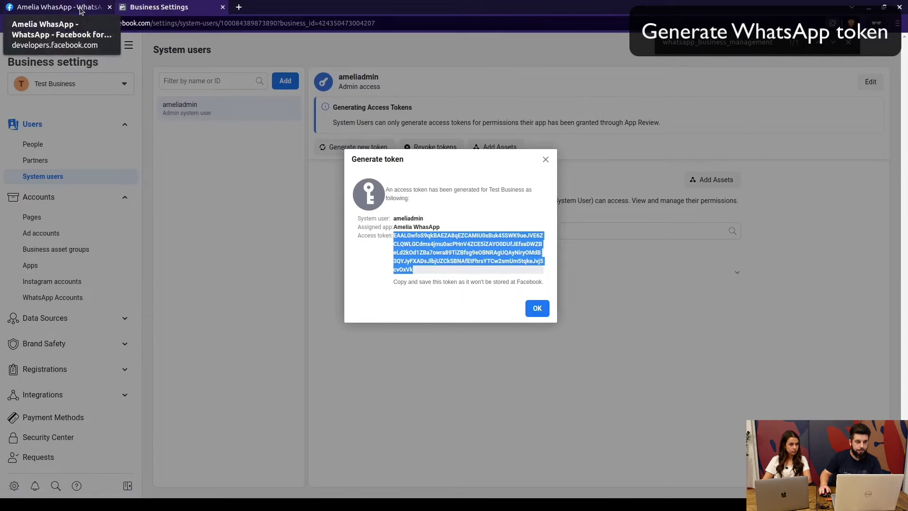
pyautogui.hotkey('alt', 'Tab')
pyautogui.click(182, 8)
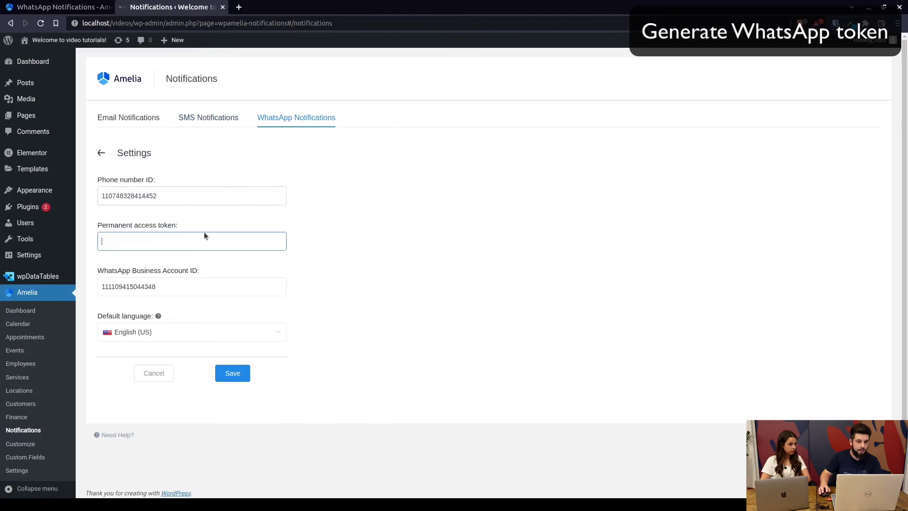
pyautogui.hotkey('ctrl', 'v')
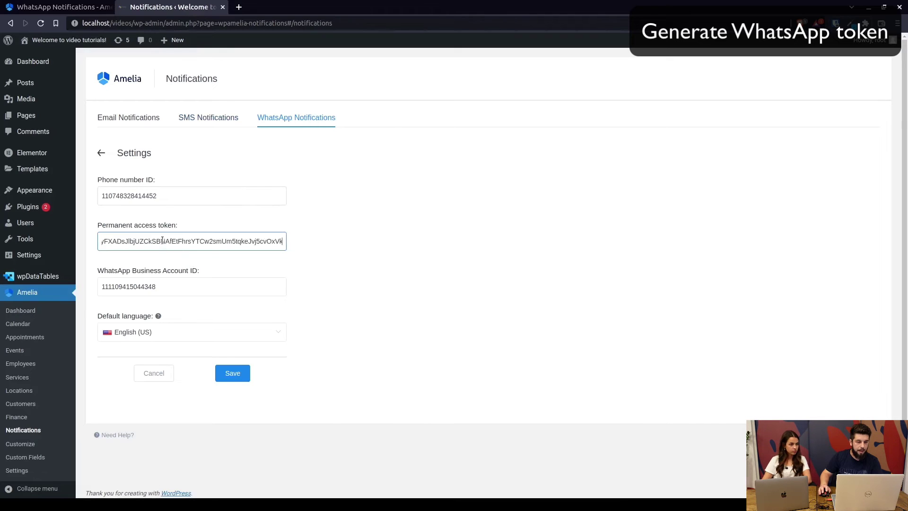
pyautogui.click(228, 371)
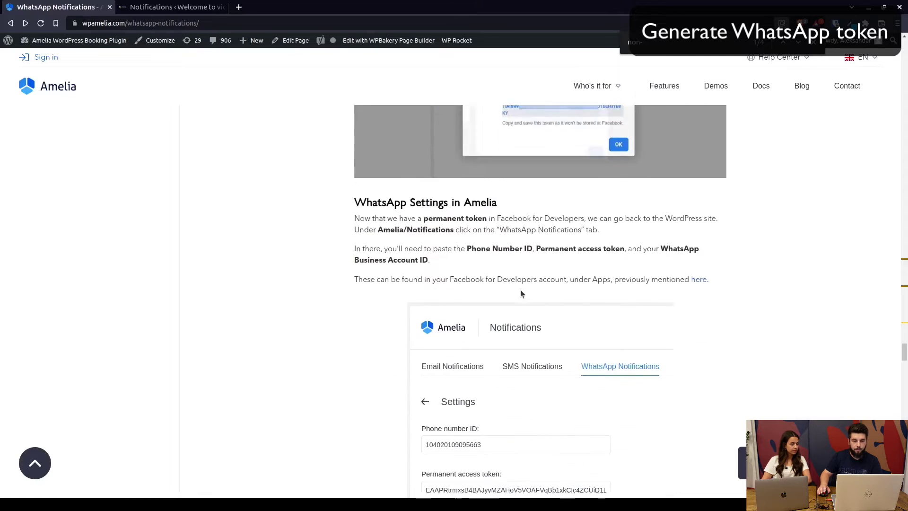
# - Read the guide's message template section and compare Amelia's WhatsApp notification template settings with its SMS and email notifications
pyautogui.scroll(-10, 521, 290)
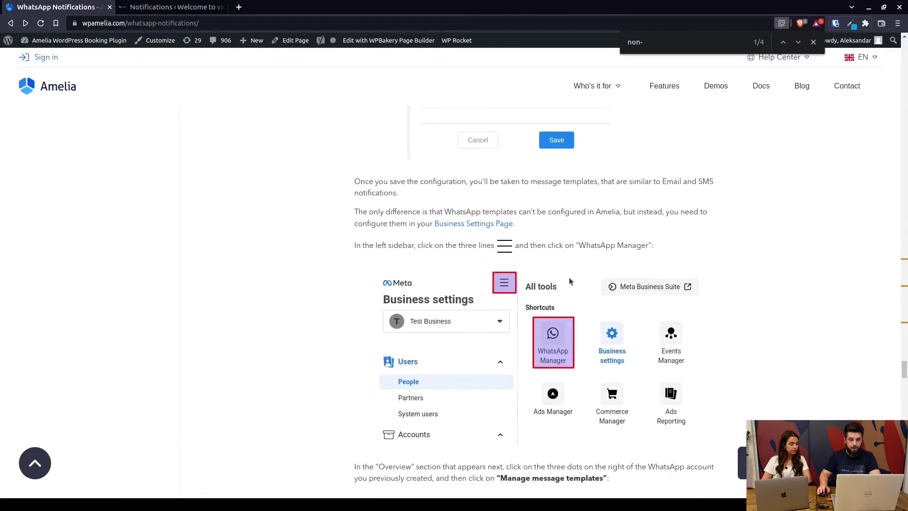
pyautogui.scroll(-2, 569, 270)
pyautogui.scroll(2, 567, 270)
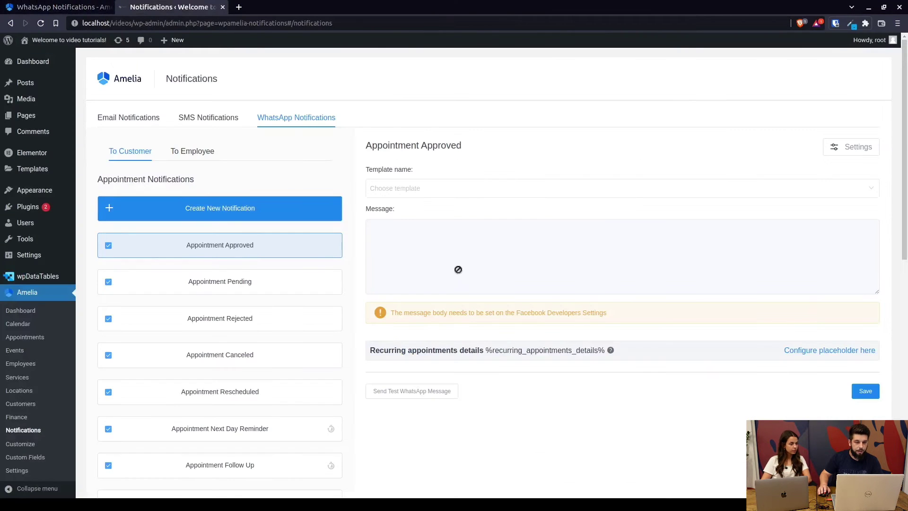
pyautogui.click(442, 189)
pyautogui.click(468, 260)
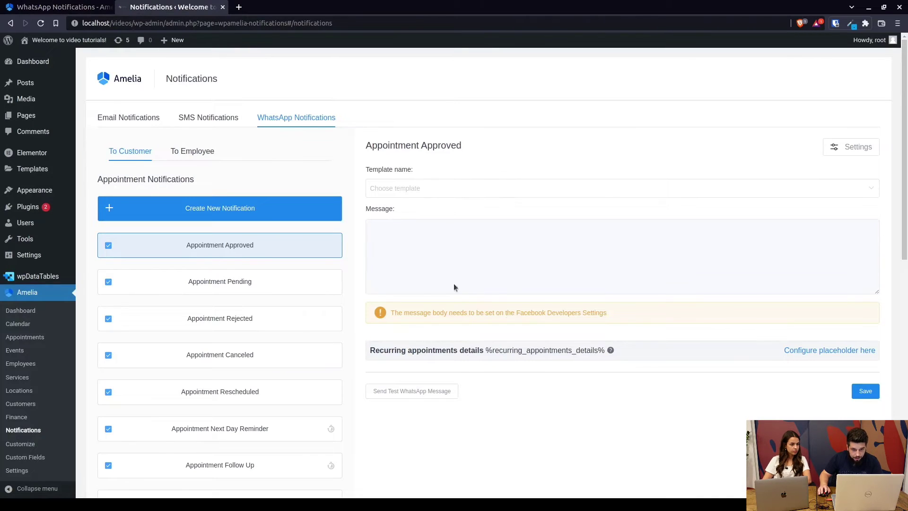
pyautogui.click(229, 118)
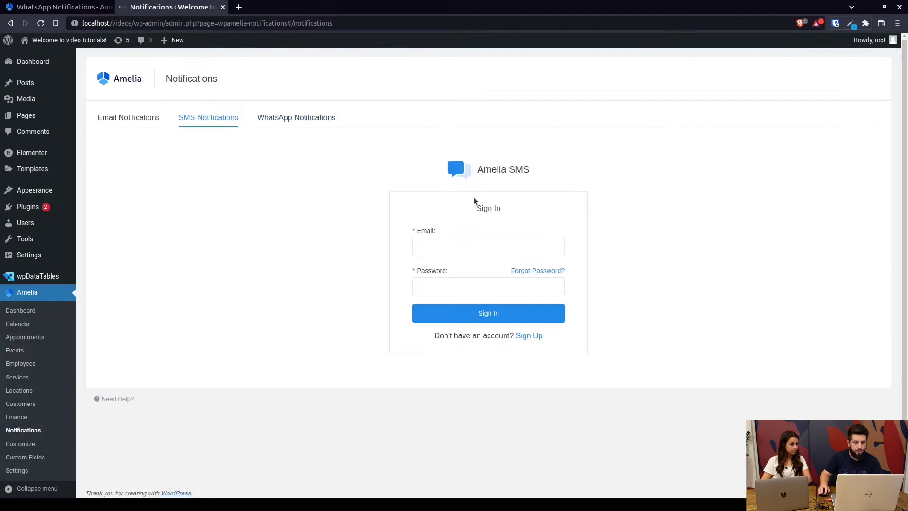
pyautogui.click(129, 118)
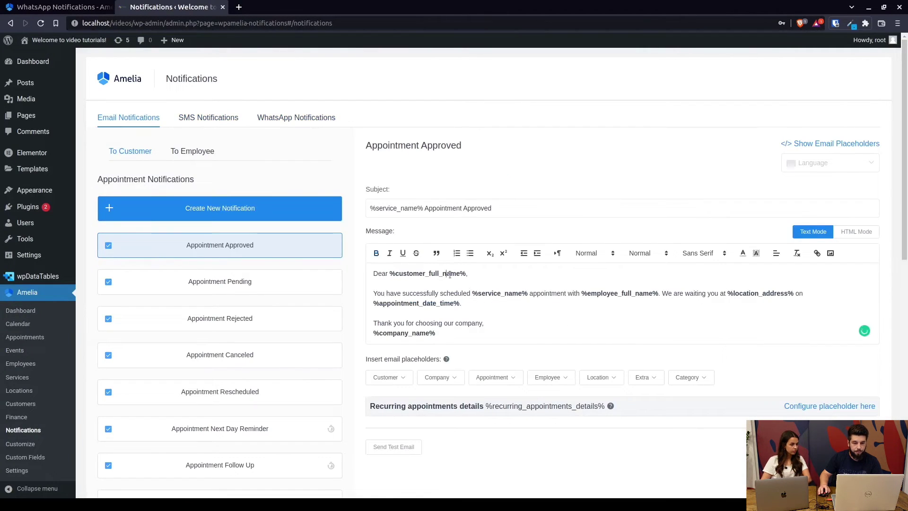
pyautogui.click(297, 122)
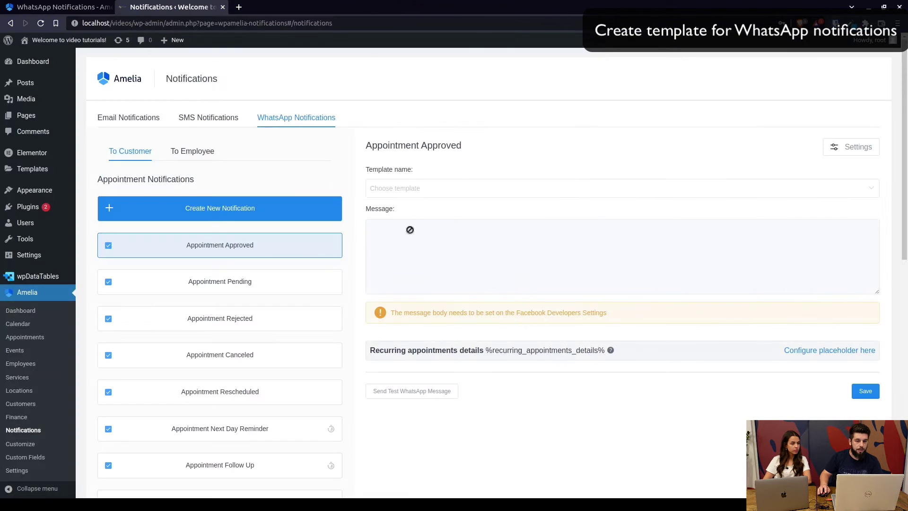
# - Switch to the Meta Business settings, dismiss the generated access token dialog and open WhatsApp Manager
pyautogui.click(80, 11)
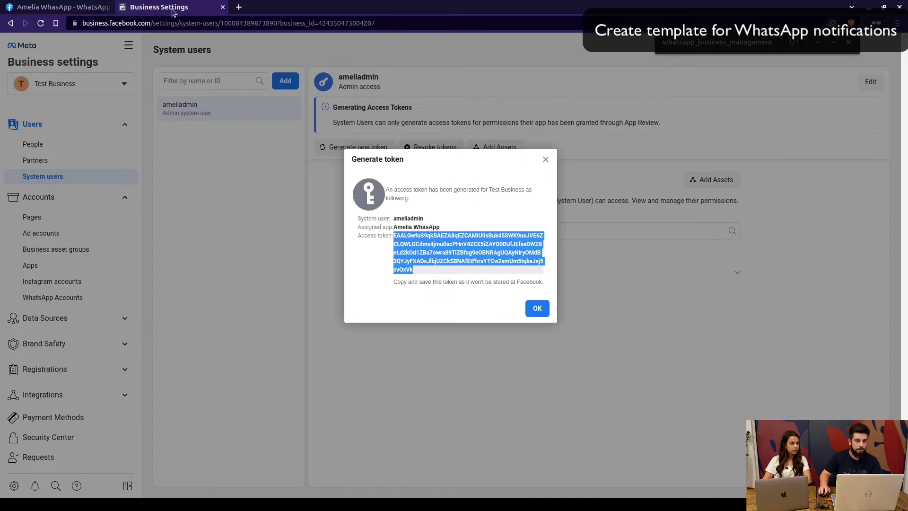
pyautogui.click(537, 308)
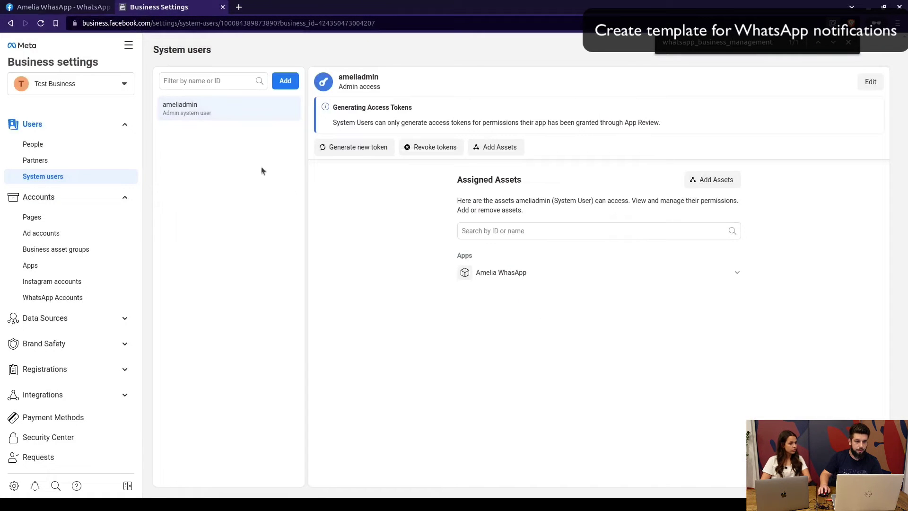
pyautogui.click(128, 46)
pyautogui.click(178, 100)
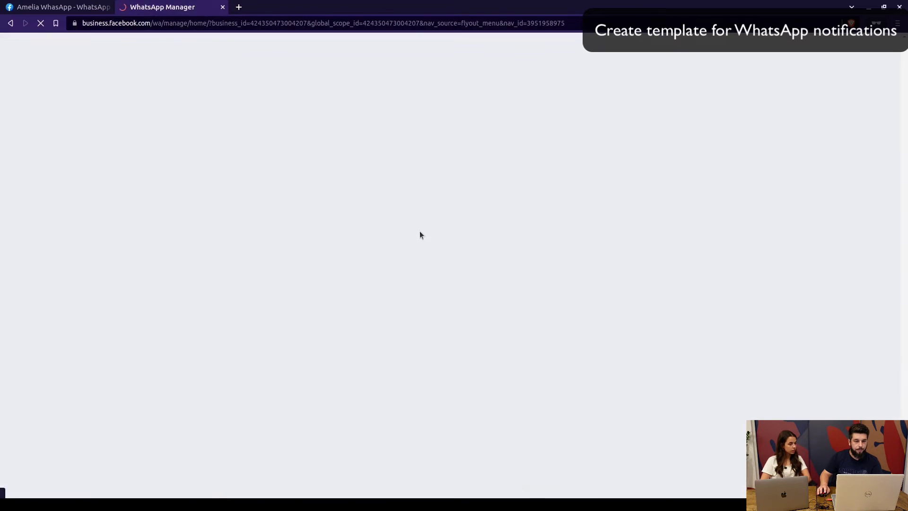
# - Check the guide's instructions for managing templates and open the message templates of the Test WhatsApp Business Account
pyautogui.hotkey('alt', 'Tab')
pyautogui.scroll(-5, 430, 288)
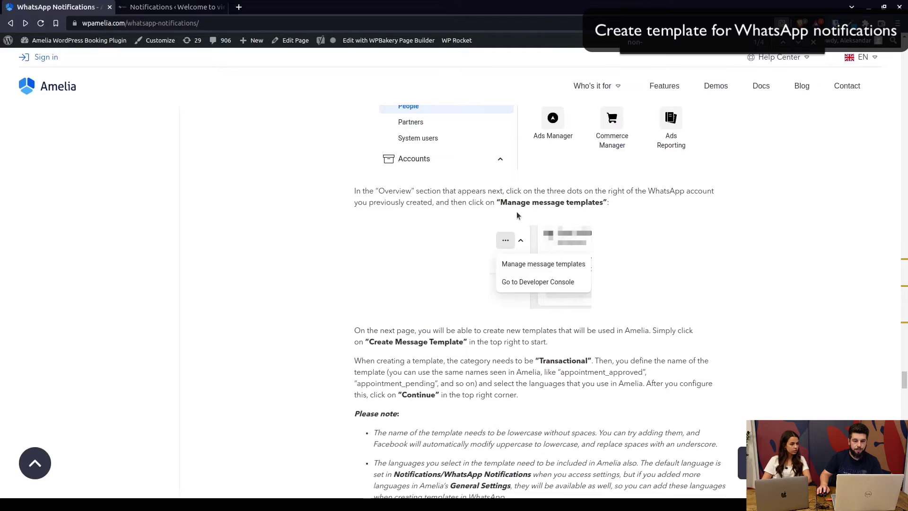
pyautogui.hotkey('alt', 'Tab')
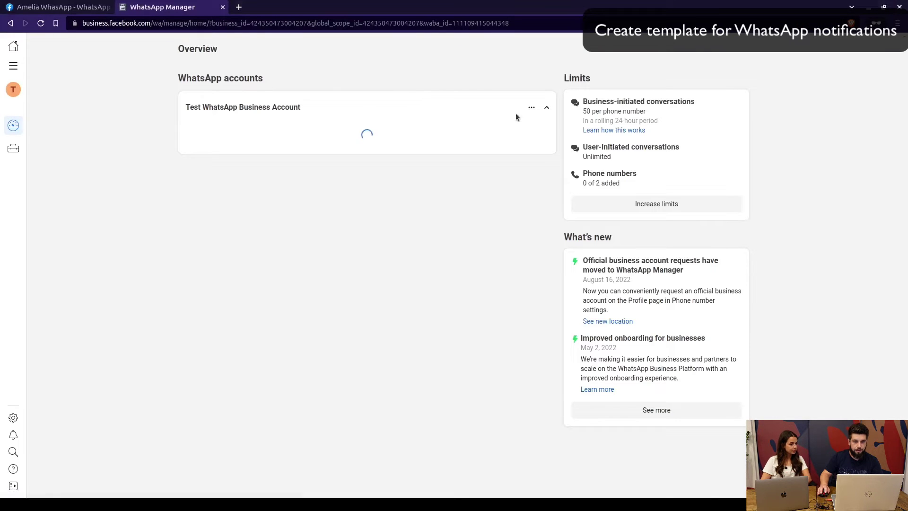
pyautogui.click(532, 110)
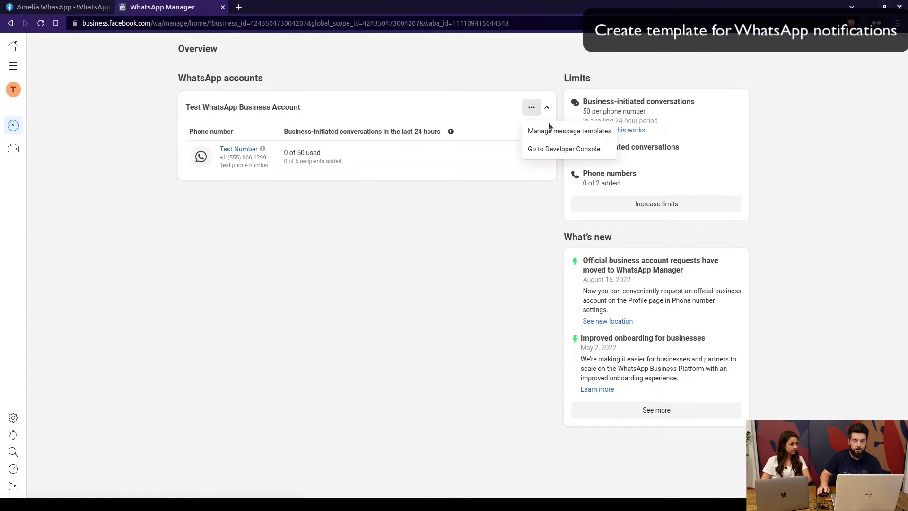
pyautogui.click(560, 131)
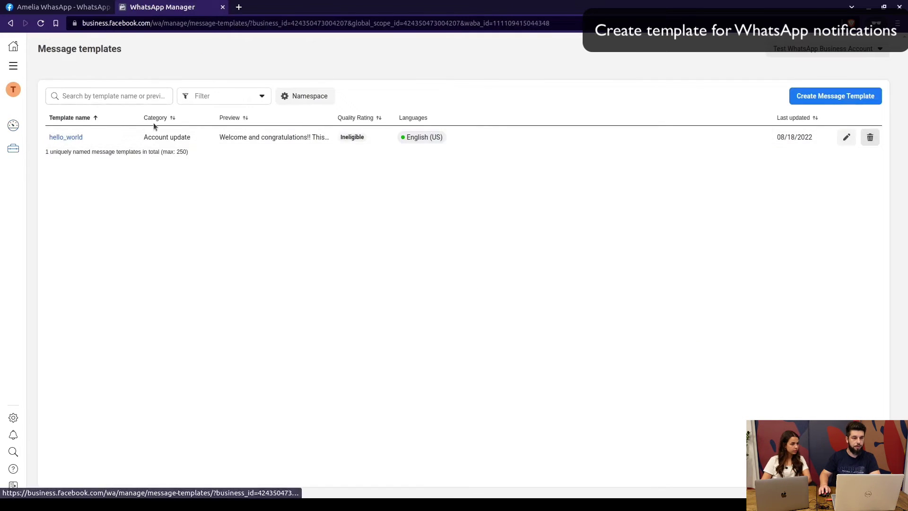
# - In Amelia, choose the hello_world template for the customer's Appointment Approved WhatsApp notification and review its header and message
pyautogui.hotkey('alt', 'Tab')
pyautogui.click(173, 6)
pyautogui.click(385, 189)
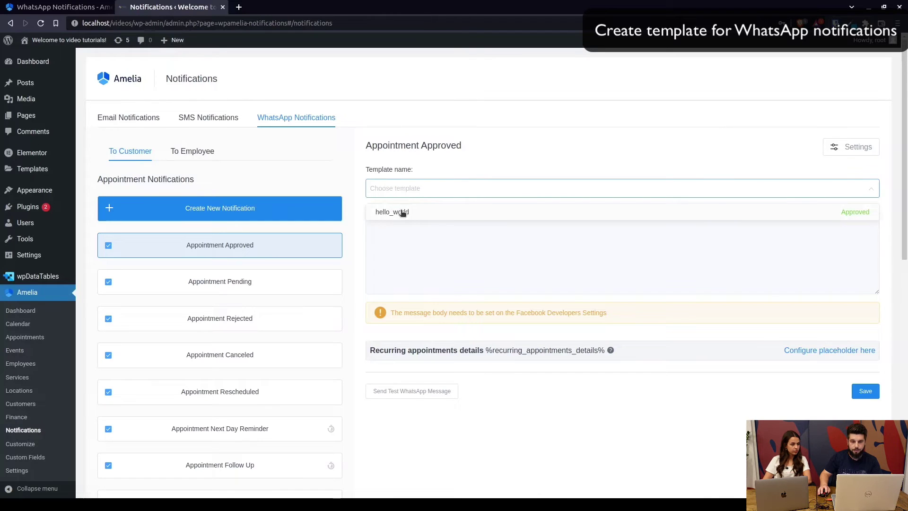
pyautogui.click(402, 212)
pyautogui.scroll(-3, 457, 214)
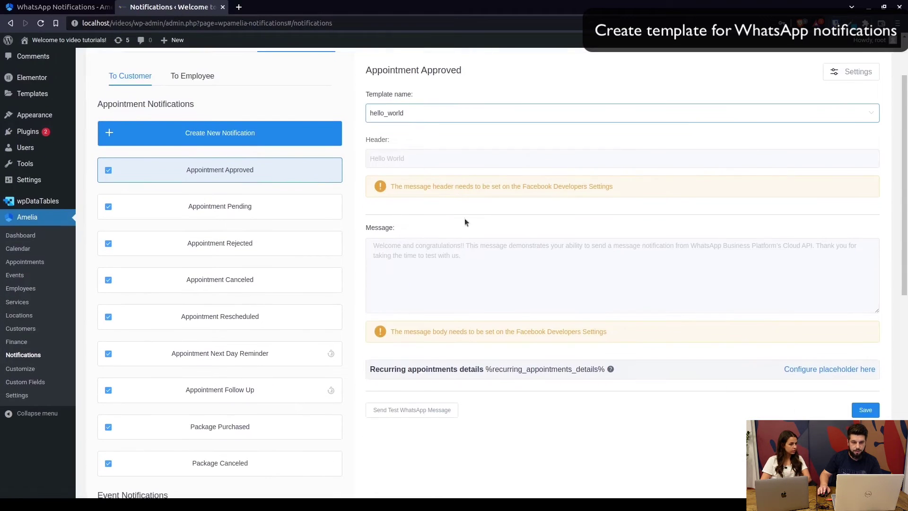
pyautogui.click(379, 155)
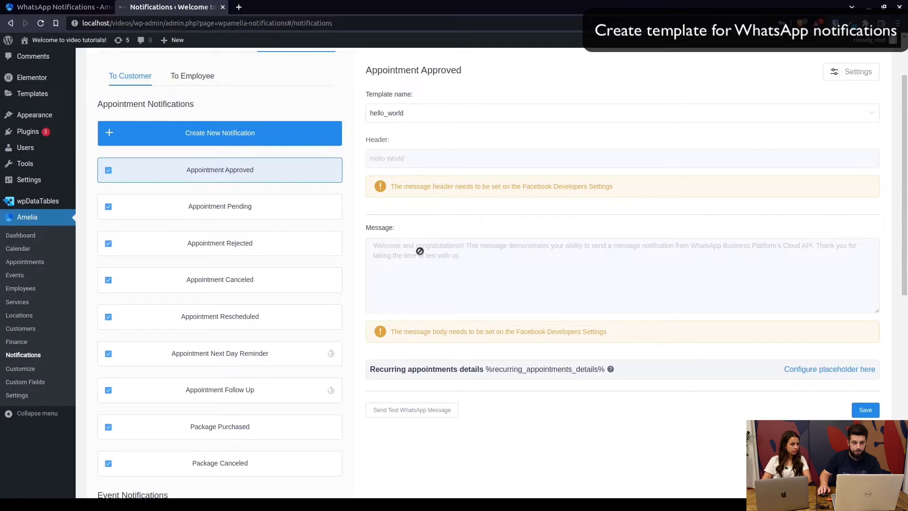
pyautogui.scroll(-3, 407, 241)
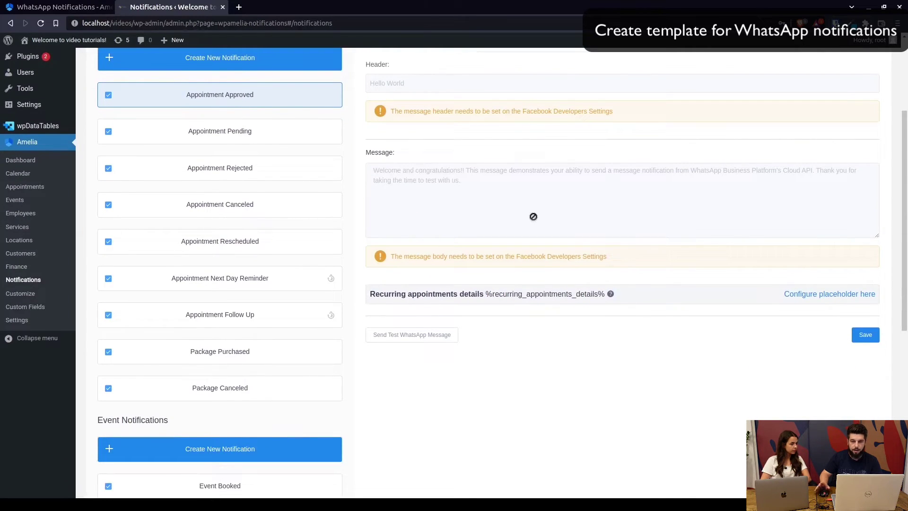
# - Start a new message template in WhatsApp Manager with the Transactional category and the name customer_appointment_approved
pyautogui.hotkey('alt', 'Tab')
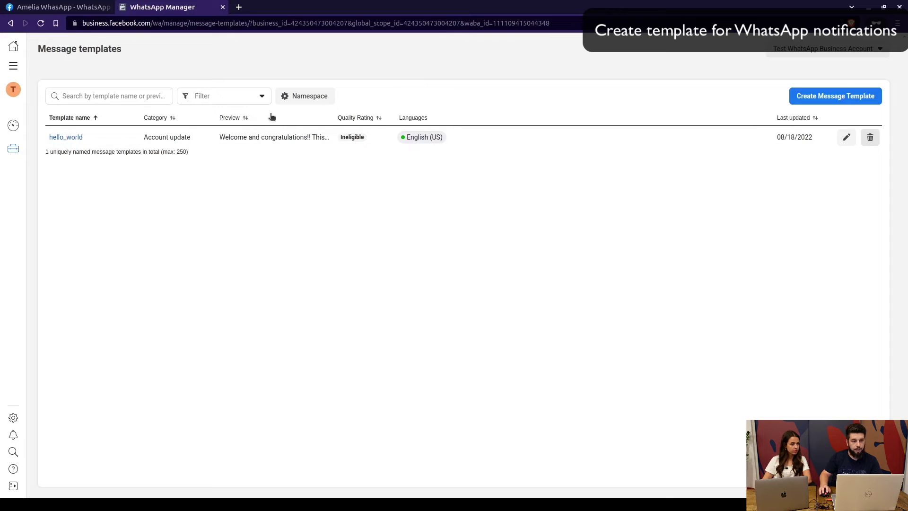
pyautogui.click(821, 105)
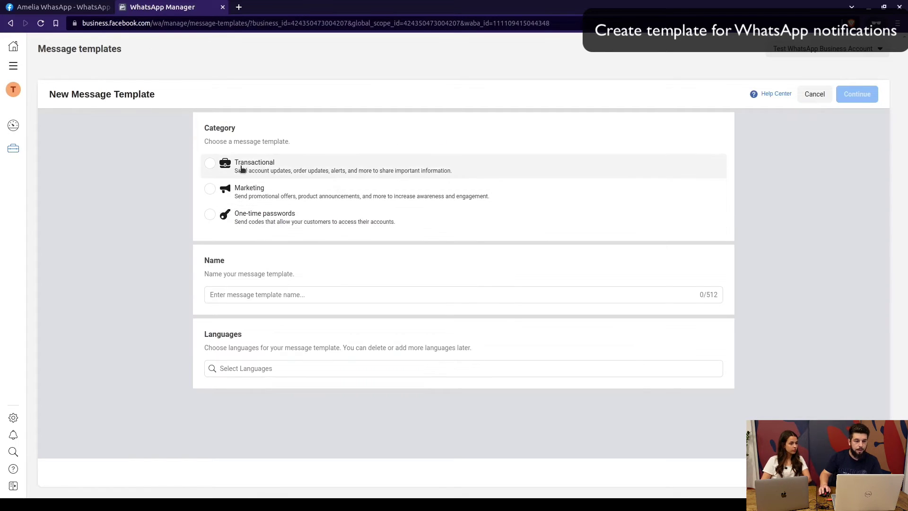
pyautogui.click(242, 168)
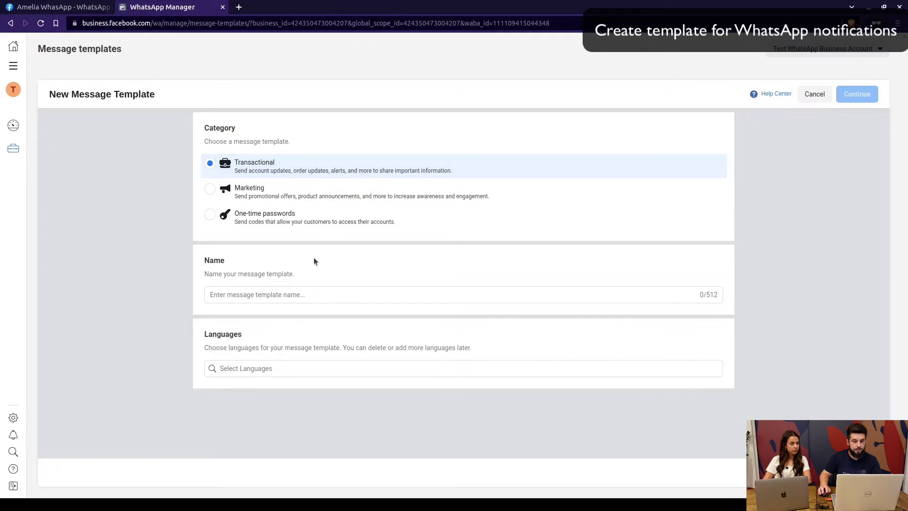
pyautogui.click(292, 301)
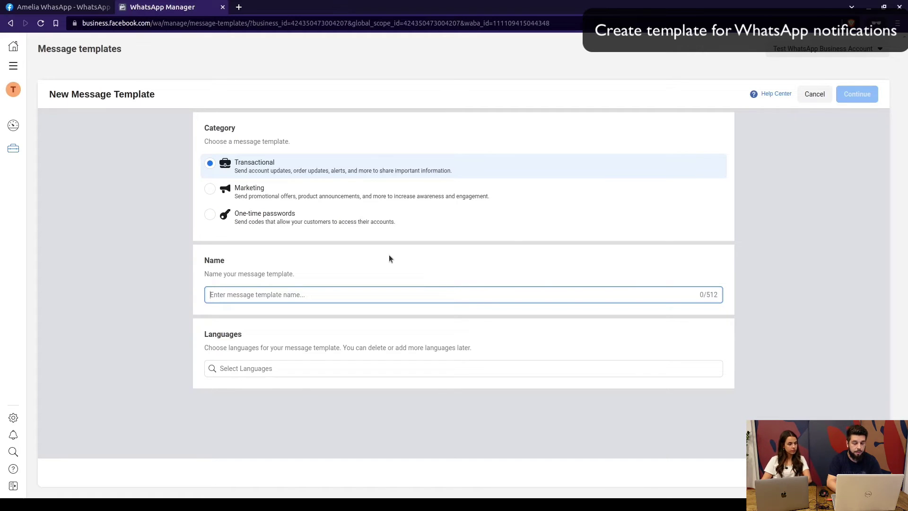
pyautogui.write('appointment_app')
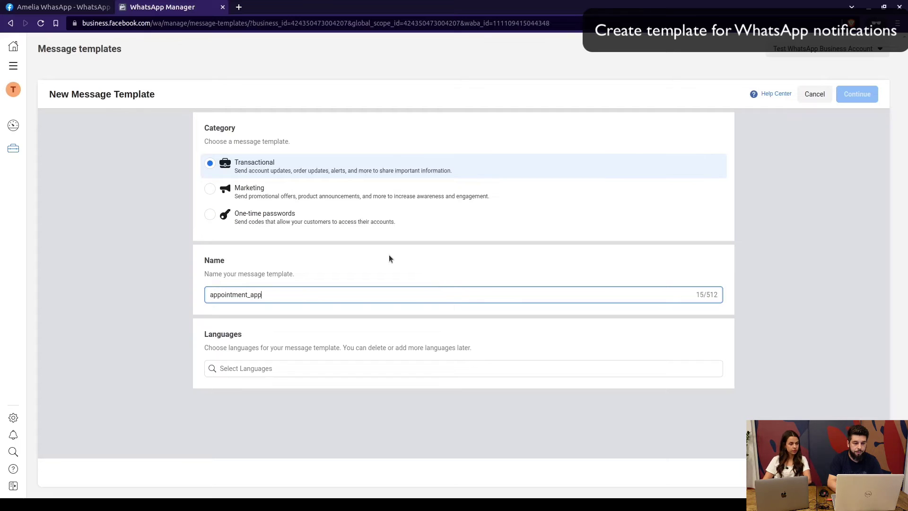
pyautogui.write('roved')
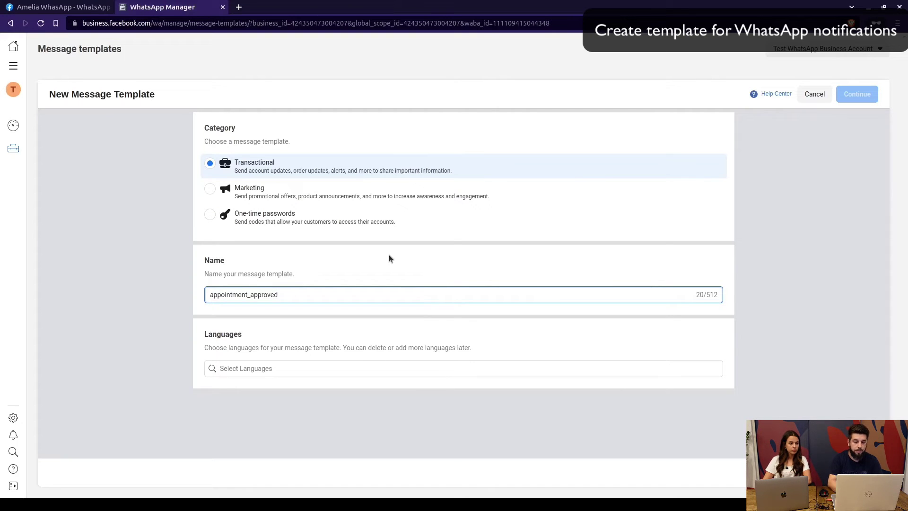
pyautogui.press('Home')
pyautogui.write('customer')
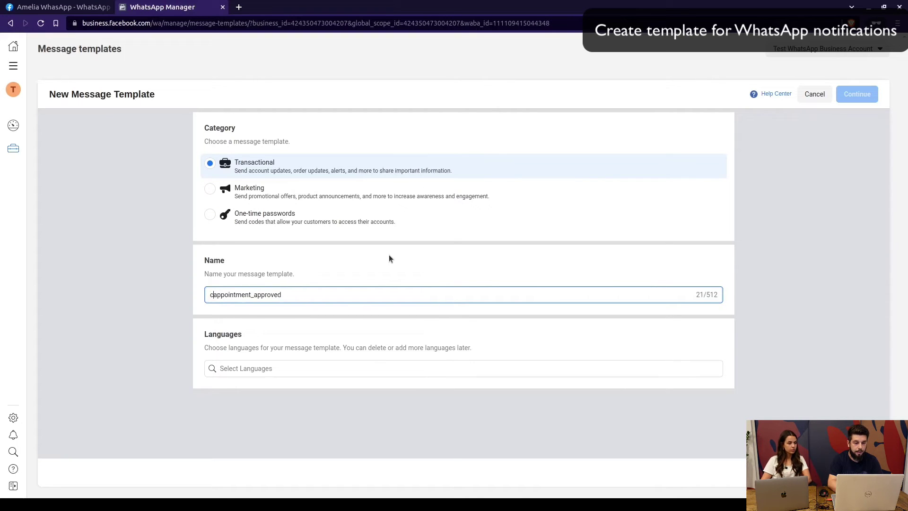
pyautogui.write('_')
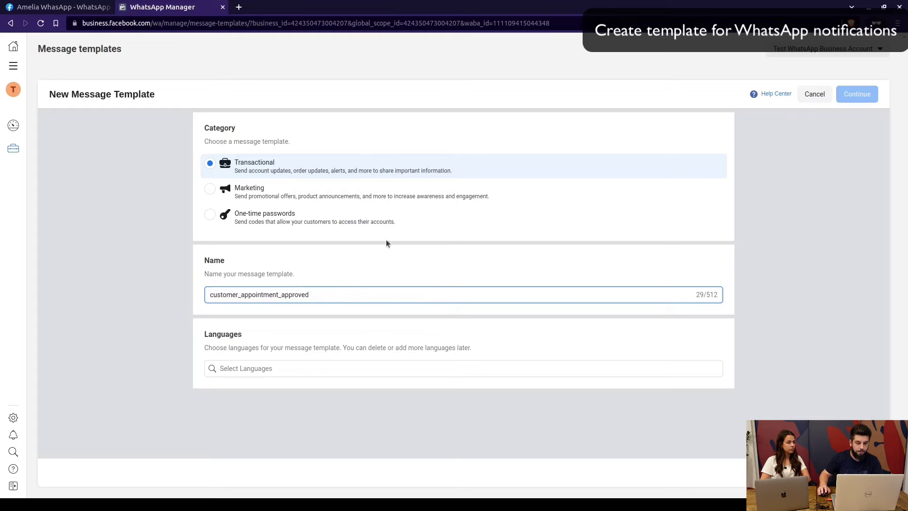
# - Check the default language in Amelia's WhatsApp settings and select English (US) as the new template's language
pyautogui.click(304, 370)
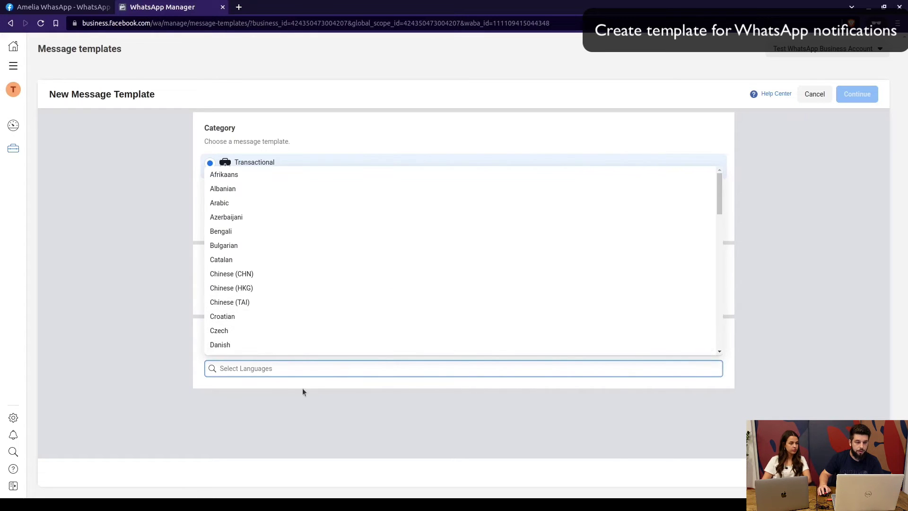
pyautogui.hotkey('ctrl', 'shift', 'Tab')
pyautogui.hotkey('ctrl', 'Tab')
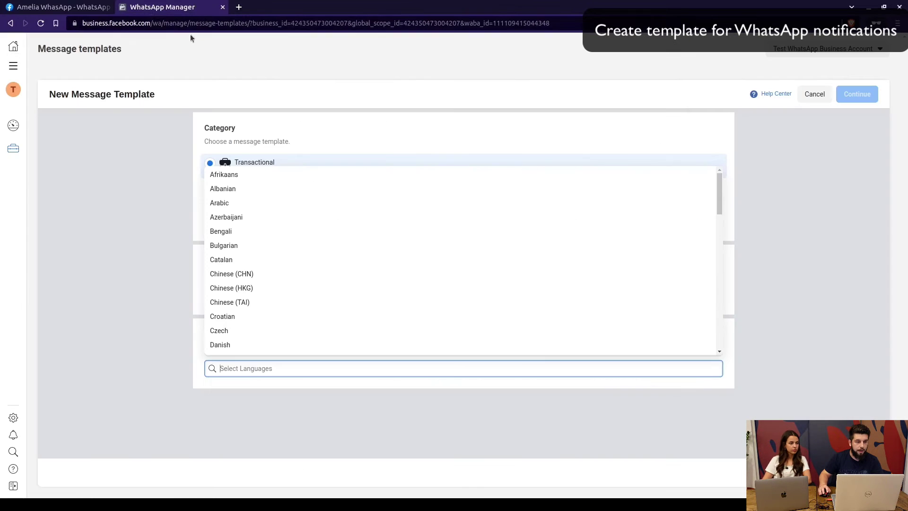
pyautogui.hotkey('alt', 'Tab')
pyautogui.scroll(5, 323, 376)
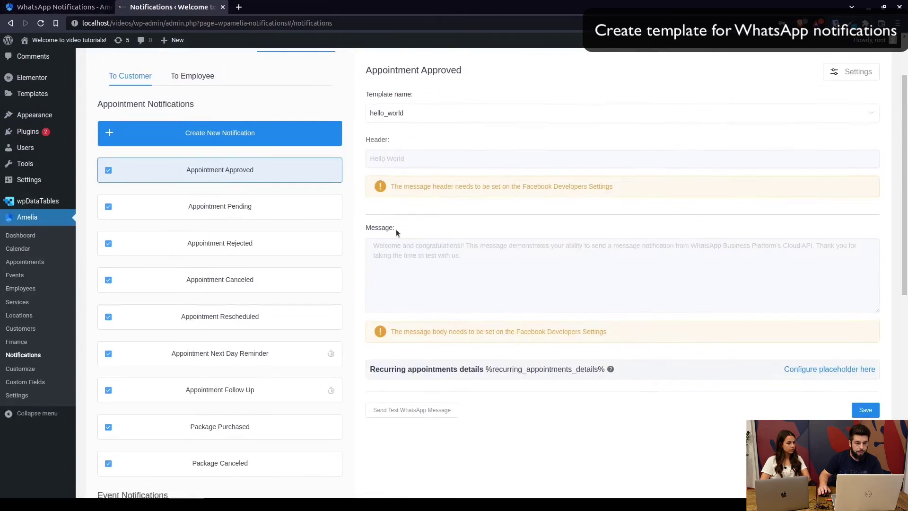
pyautogui.click(847, 147)
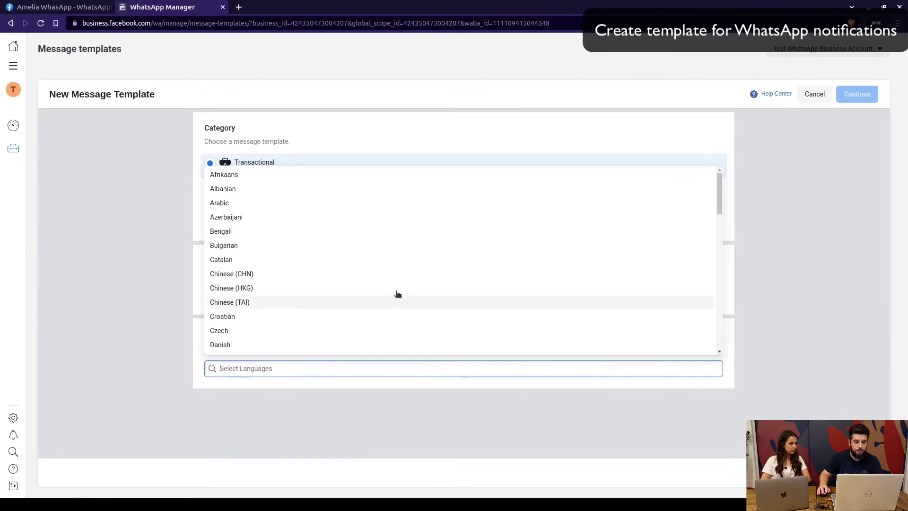
pyautogui.click(247, 368)
pyautogui.write('english')
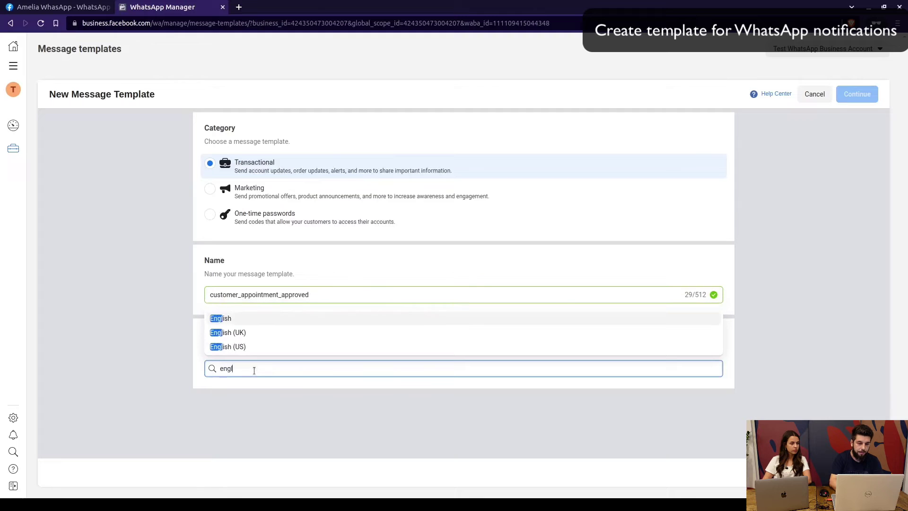
pyautogui.click(244, 347)
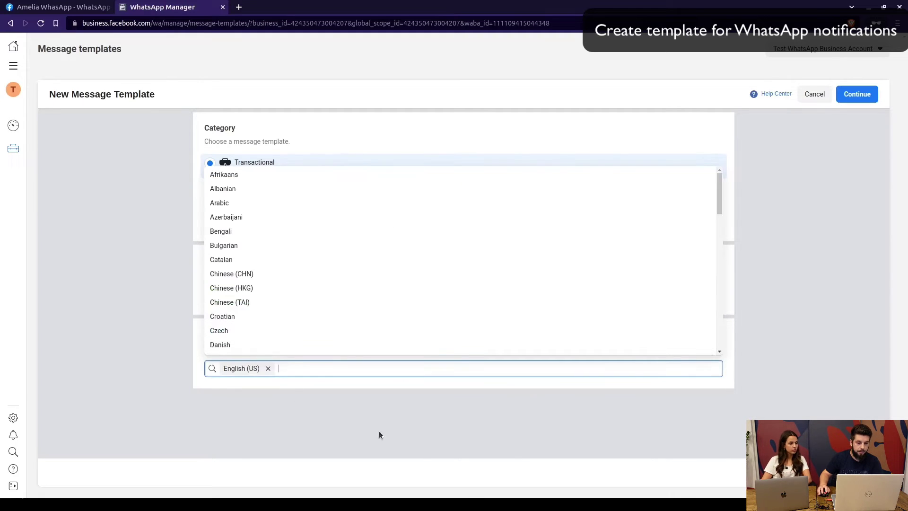
pyautogui.click(429, 414)
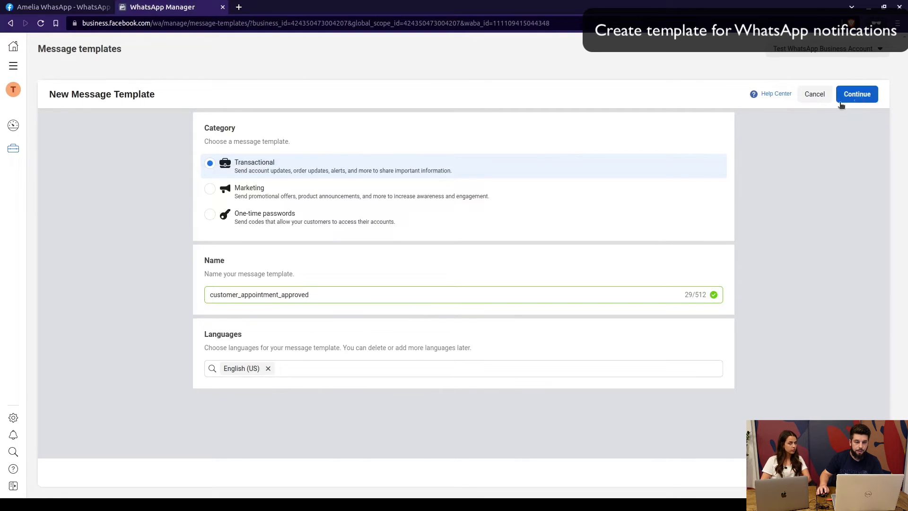
# - Open Amelia's general settings on a separate page and search the managed languages for German without adding one
pyautogui.click(286, 370)
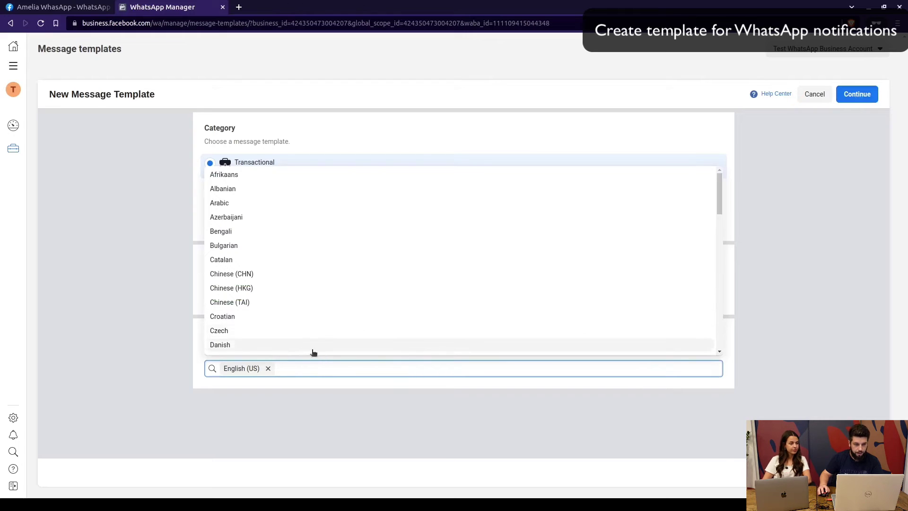
pyautogui.hotkey('alt', 'Tab')
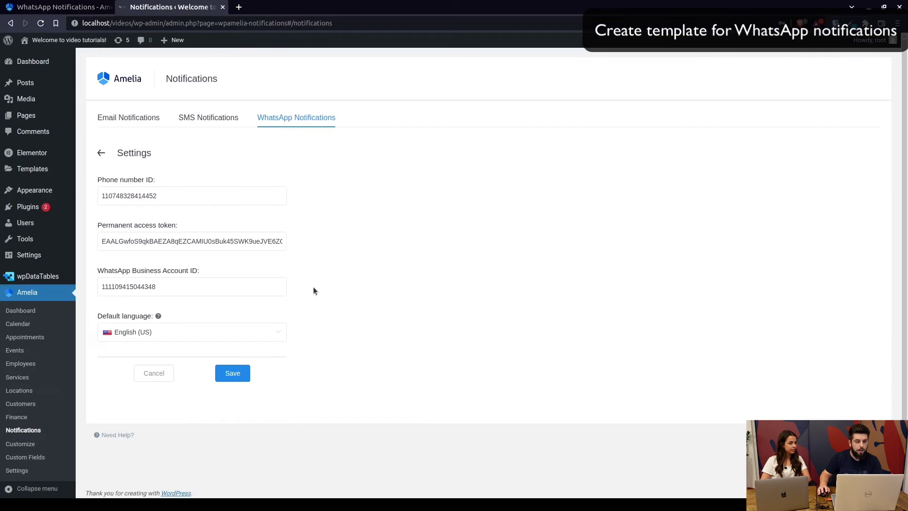
pyautogui.middleClick(17, 470)
pyautogui.click(284, 18)
pyautogui.hotkey('ctrl', 'Tab')
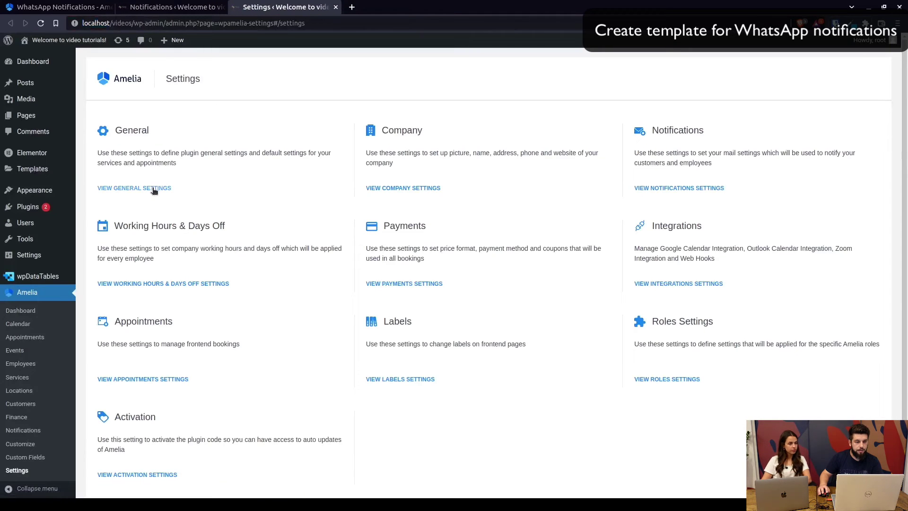
pyautogui.click(153, 189)
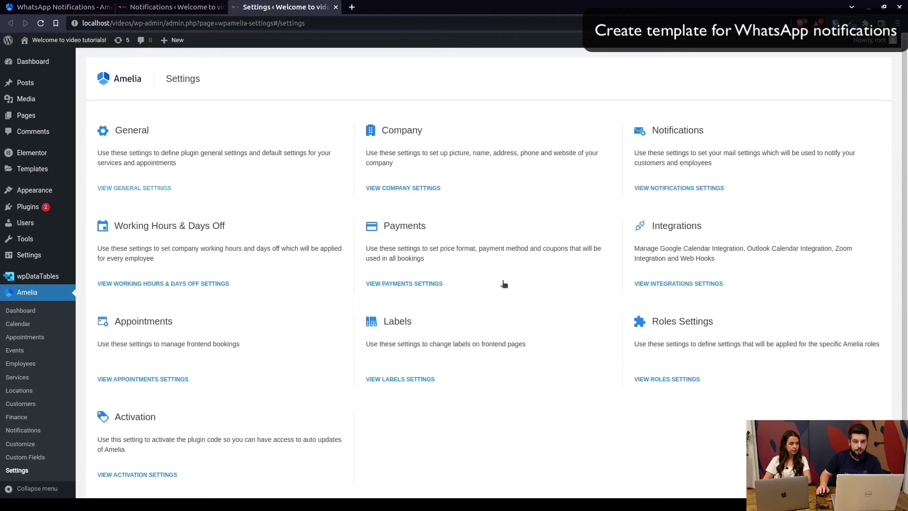
pyautogui.scroll(-3, 781, 350)
pyautogui.scroll(-2, 780, 351)
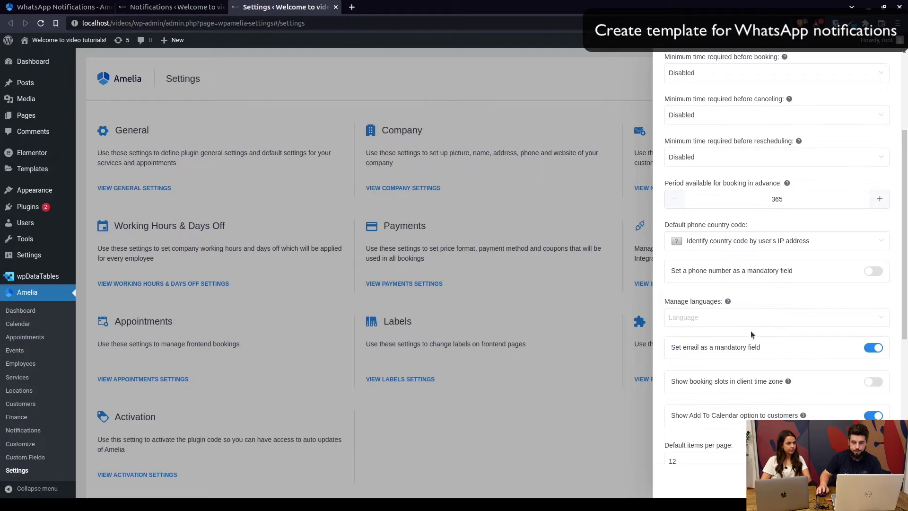
pyautogui.click(738, 318)
pyautogui.write('german')
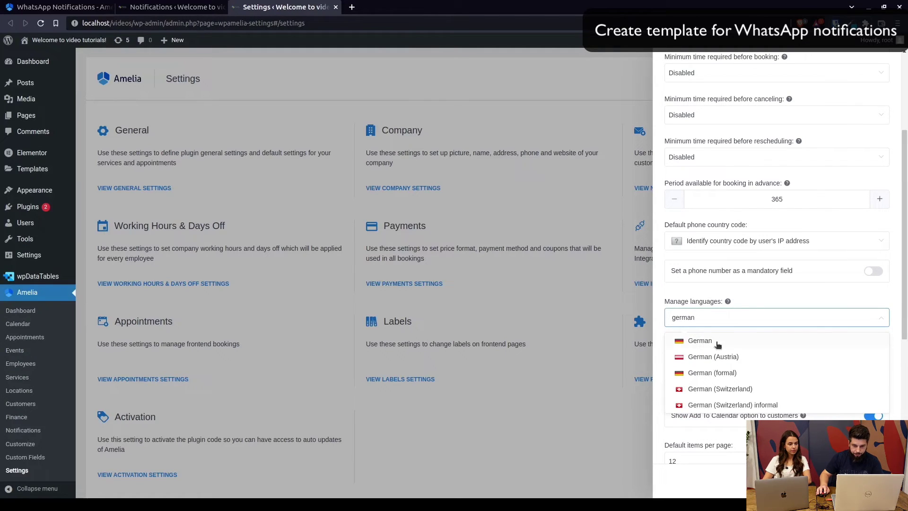
pyautogui.click(810, 292)
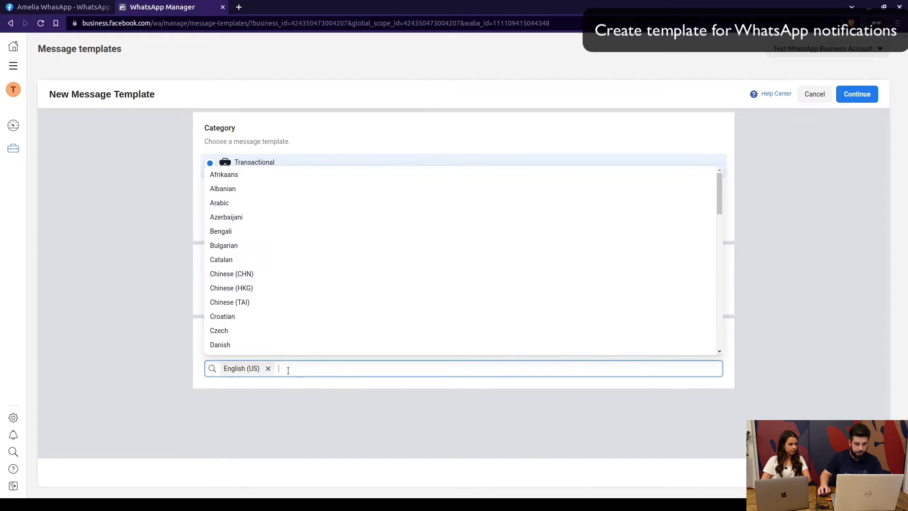
# - Continue to the message content of the customer_appointment_approved template, keeping English (US) as its only language
pyautogui.click(318, 399)
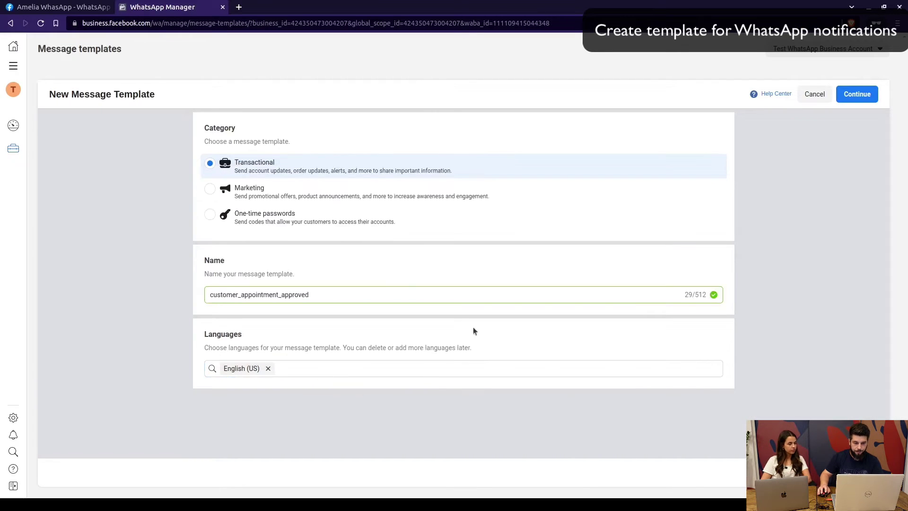
pyautogui.click(869, 98)
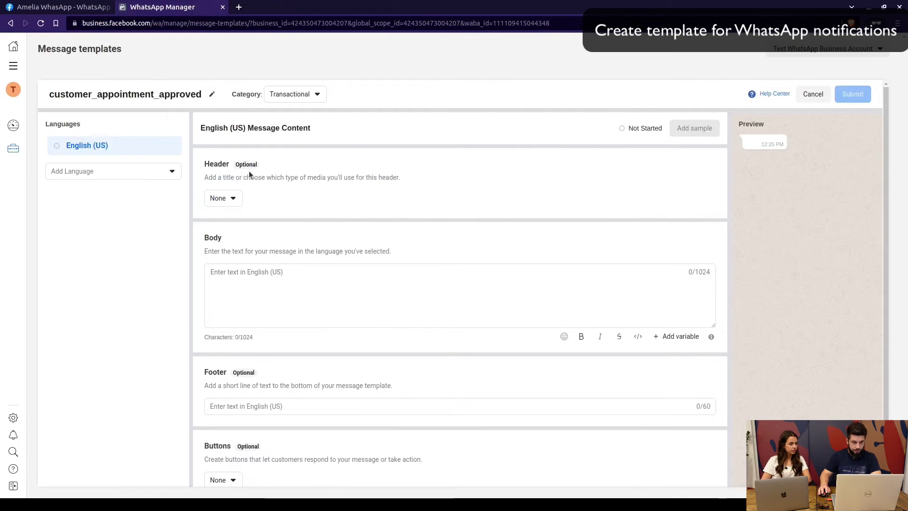
# - Add the text header "{{1}} appointment booked" to the template and start its body with the greeting "Dear {{1}},"
pyautogui.click(218, 197)
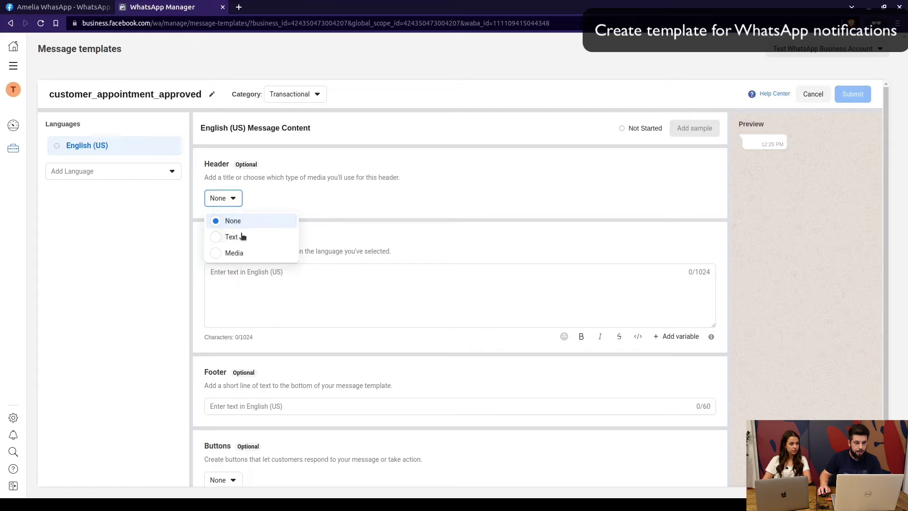
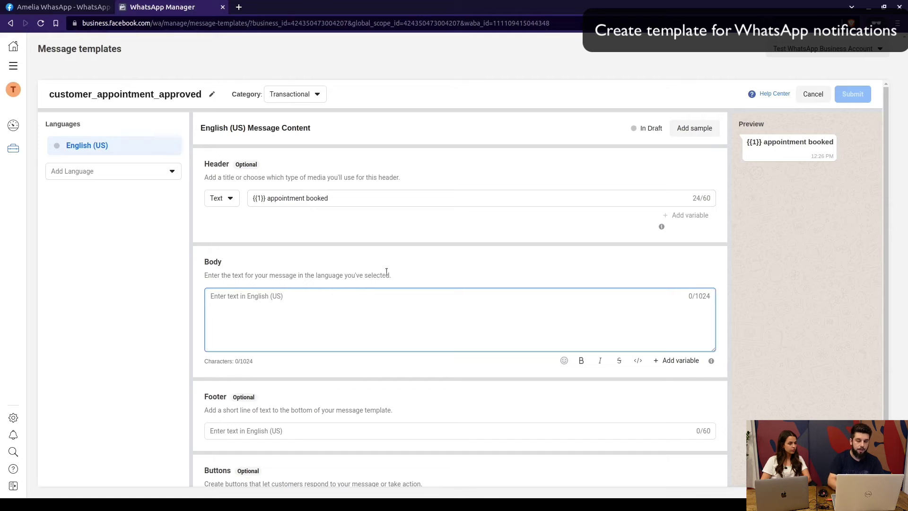
pyautogui.write('Dear')
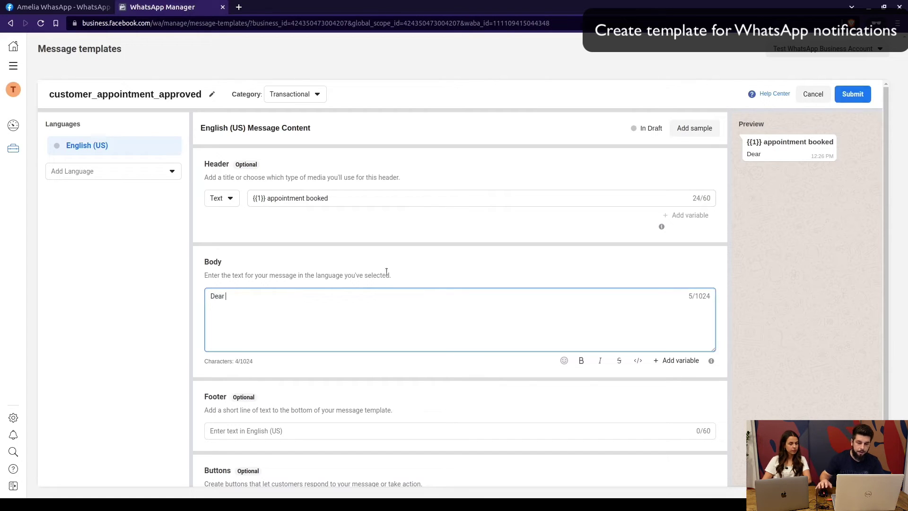
pyautogui.click(685, 360)
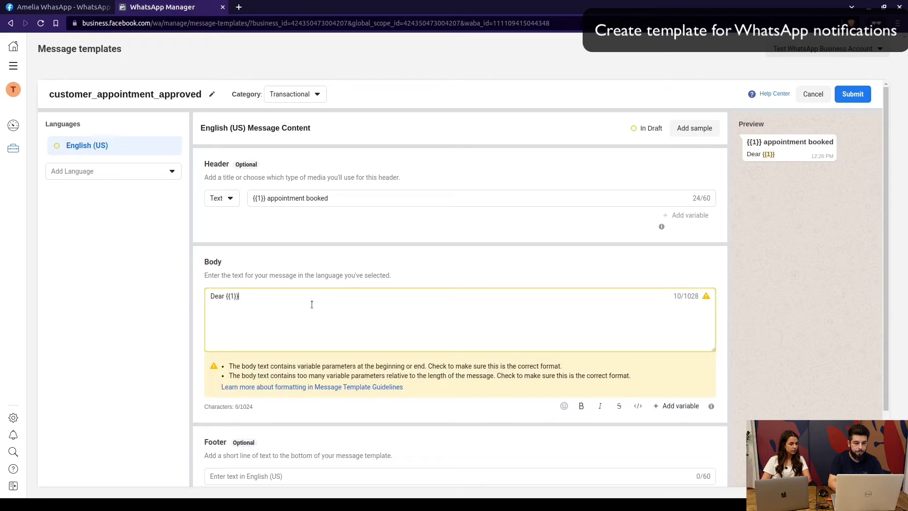
pyautogui.write(',')
pyautogui.press('Return')
# - Add the body sentence "Thank you for booking the {{2}} appointment with {{3}} on {{4}} at {{5}}", inserting variables {{2}} to {{5}}
pyautogui.write('Thank y')
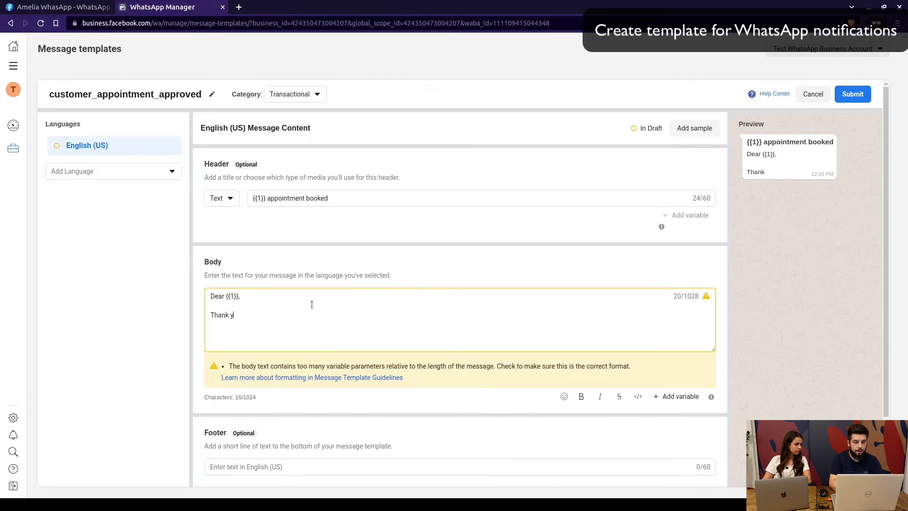
pyautogui.write('ouffor booking the')
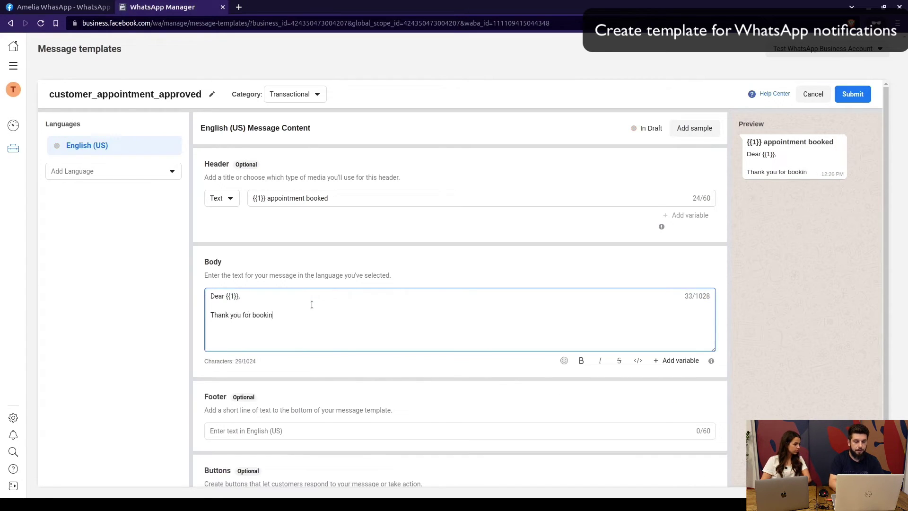
pyautogui.click(662, 361)
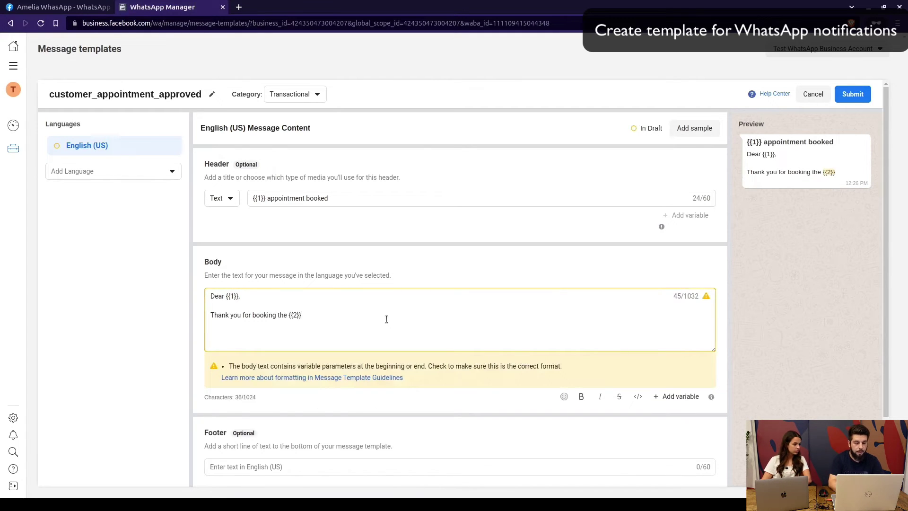
pyautogui.write('appointment with')
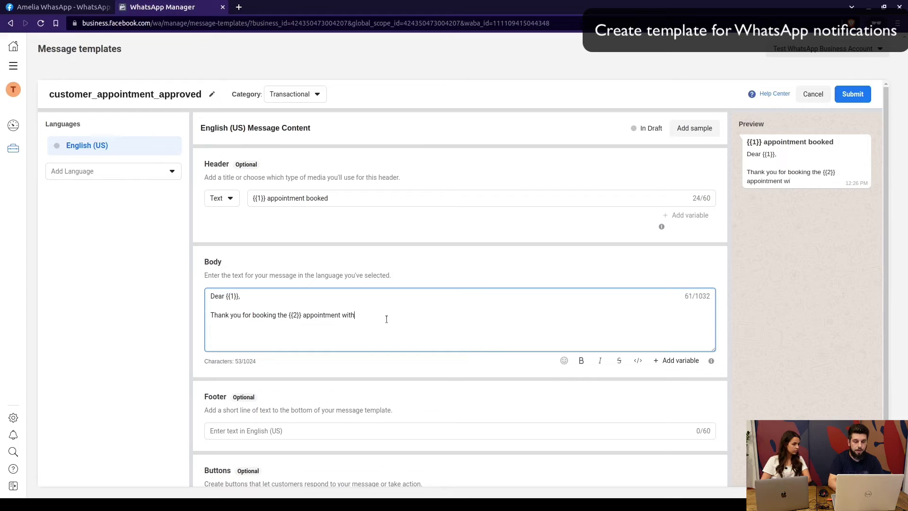
pyautogui.click(680, 360)
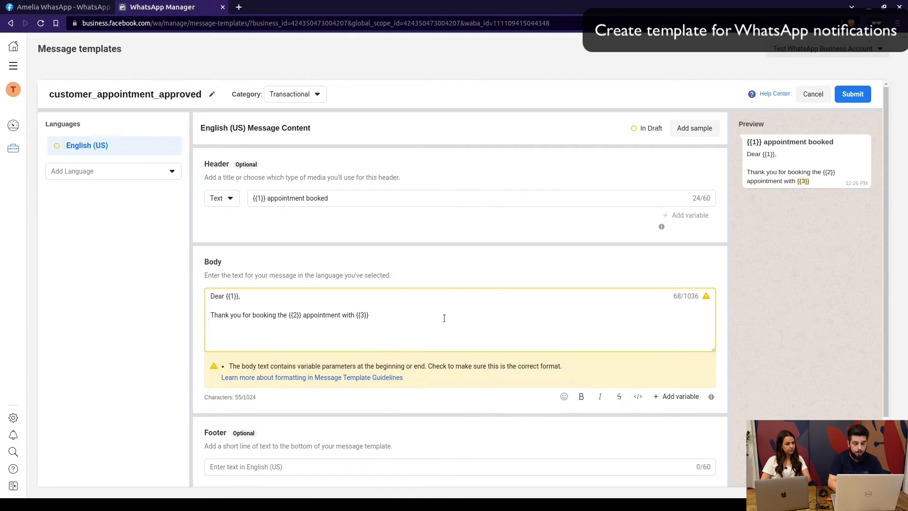
pyautogui.write('on')
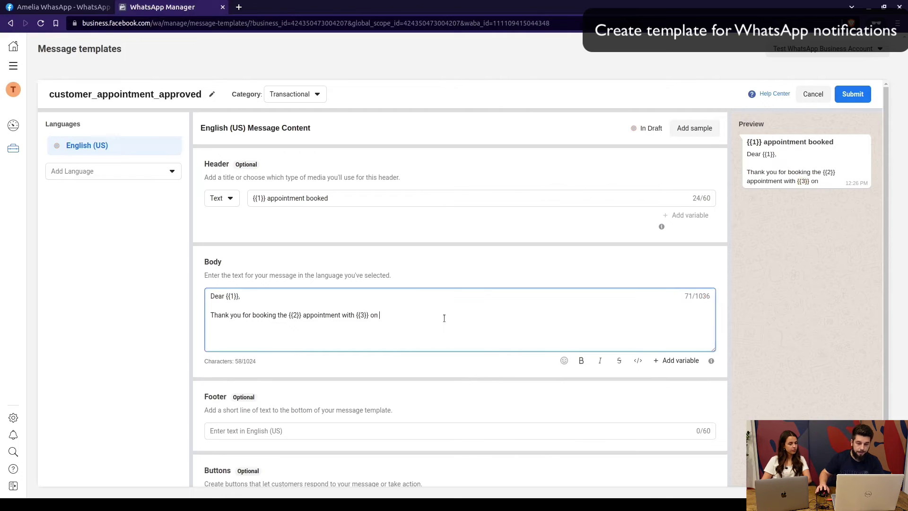
pyautogui.click(683, 361)
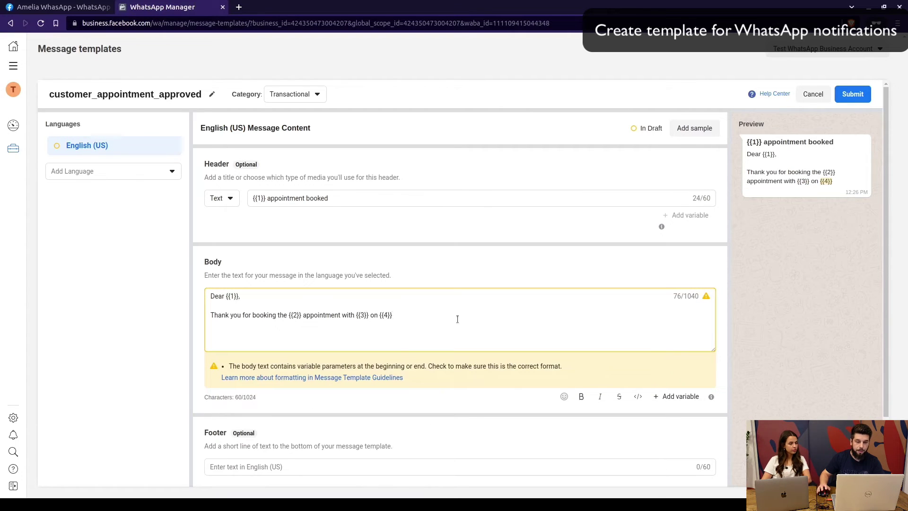
pyautogui.write('at')
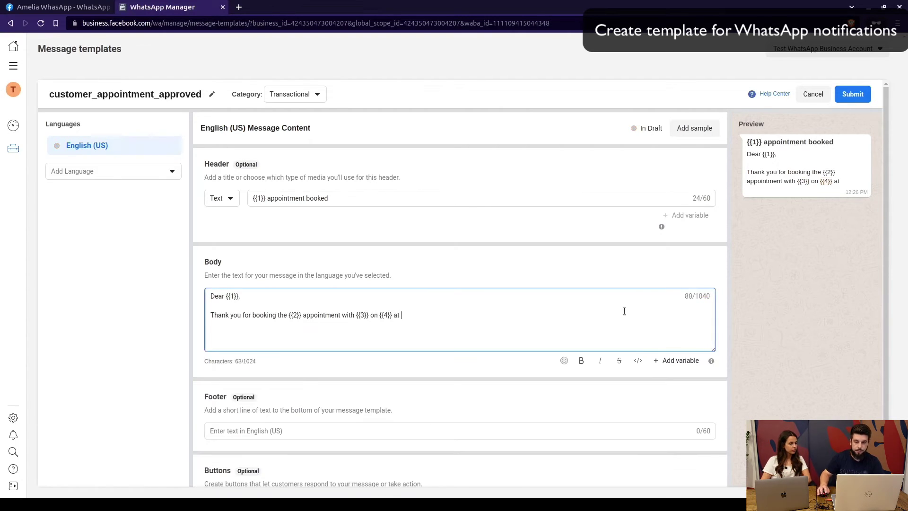
pyautogui.click(681, 361)
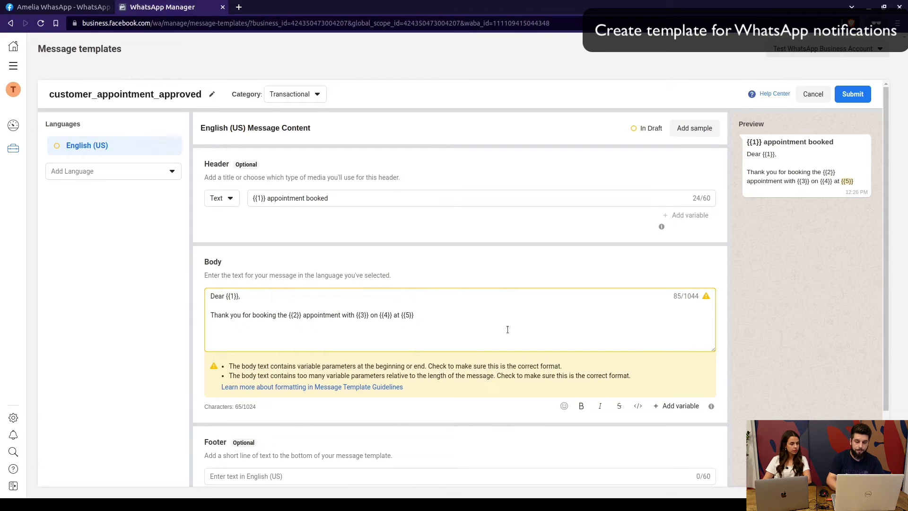
# - Add the sentence "We're looking forward to meeting you." as a new paragraph in the message body
pyautogui.press('Return')
pyautogui.write('We')
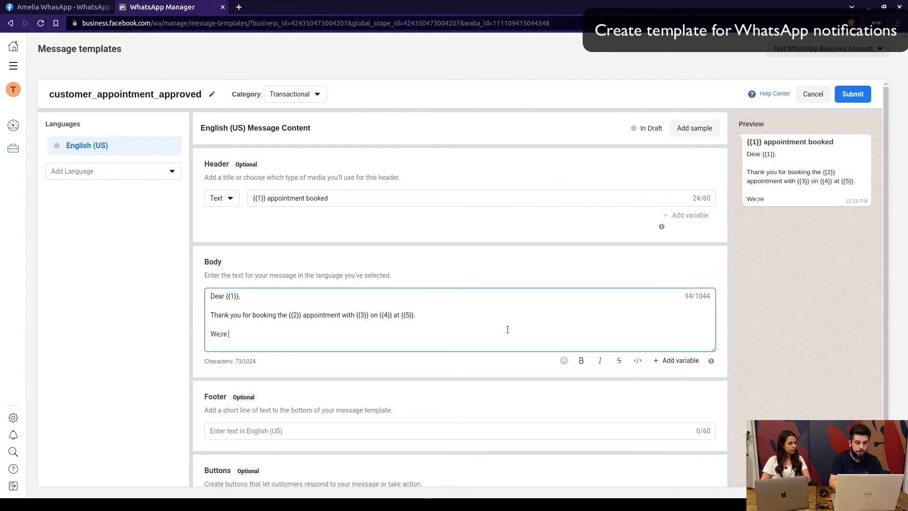
pyautogui.write("'re lookingf ")
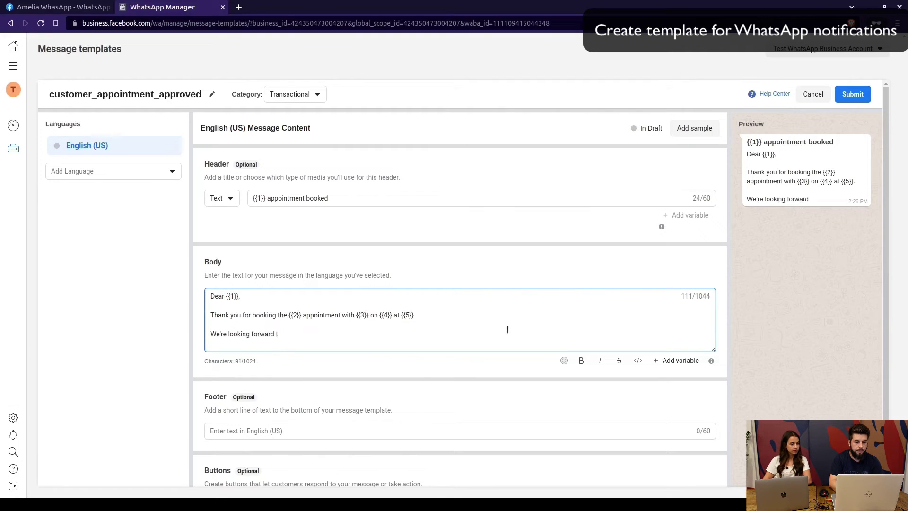
pyautogui.write('me')
pyautogui.press('BackSpace')
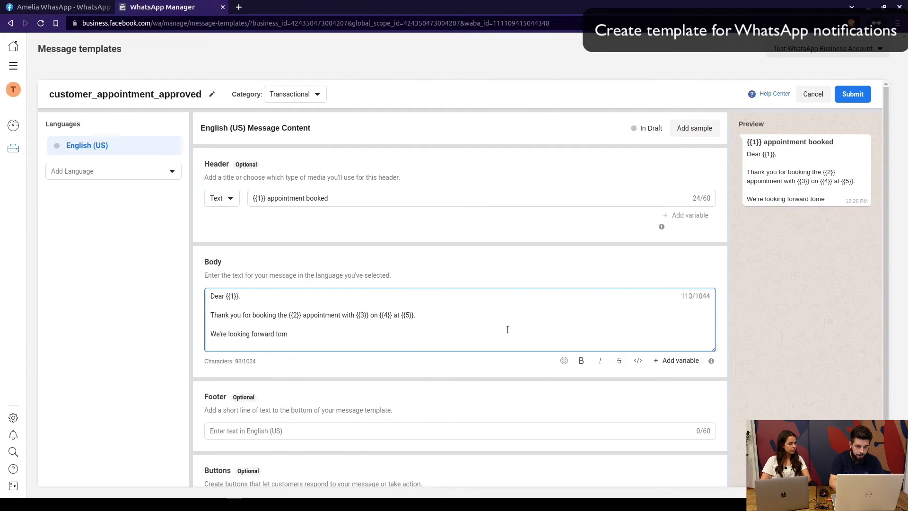
pyautogui.write('eeting you.')
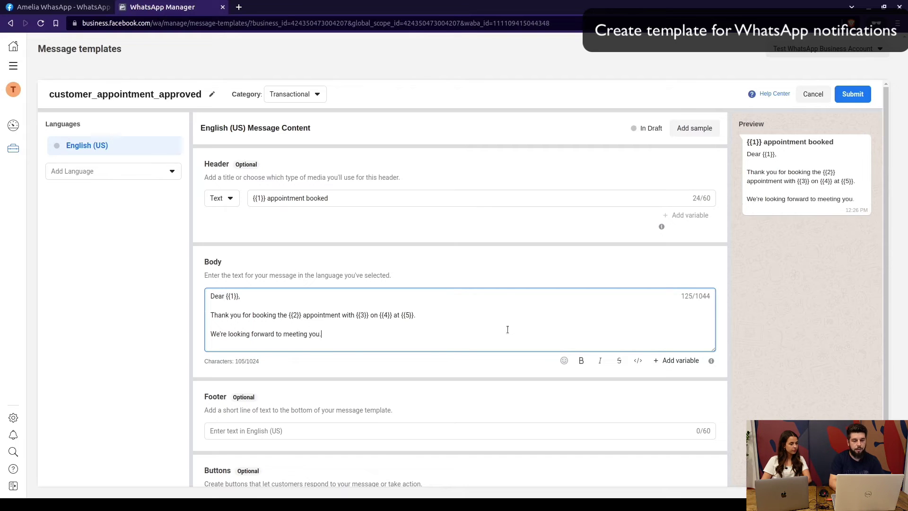
# - End the message body with "Your {{6}}," using a new variable, followed by "Best regards!" on its own line
pyautogui.press('Return')
pyautogui.press('Return')
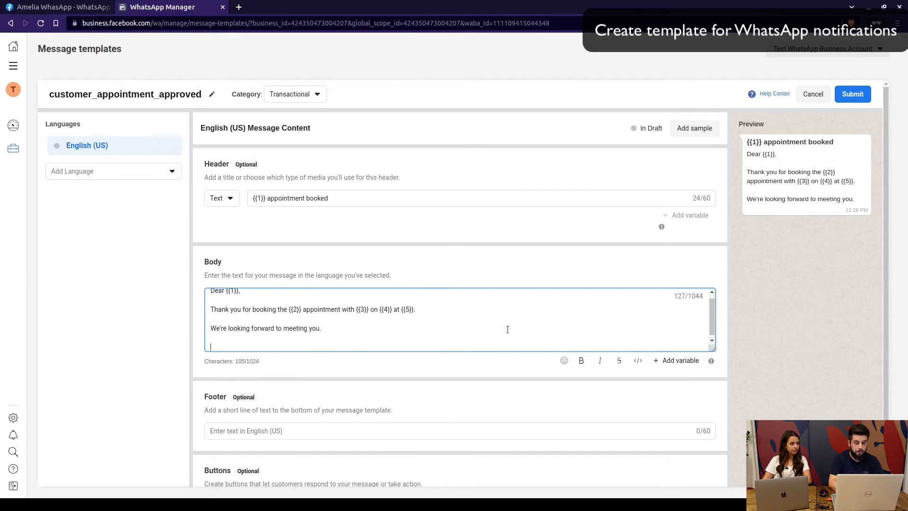
pyautogui.write('Your')
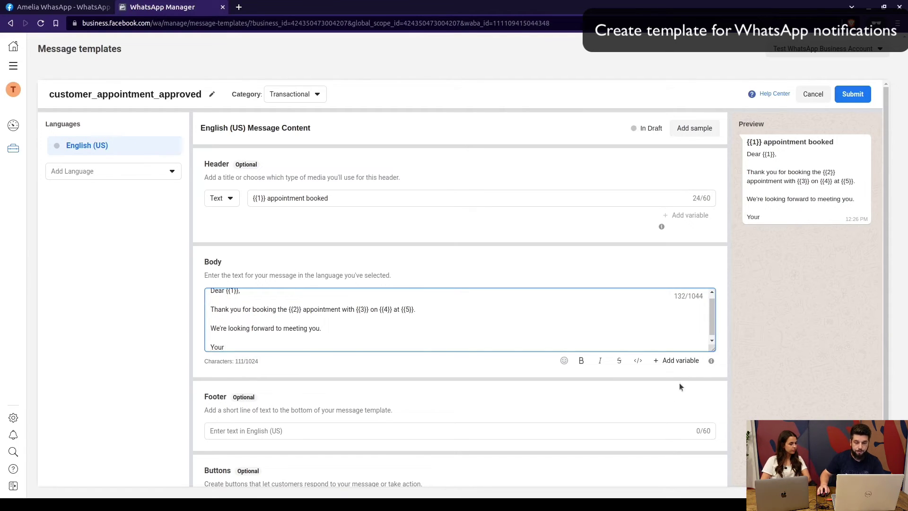
pyautogui.click(677, 361)
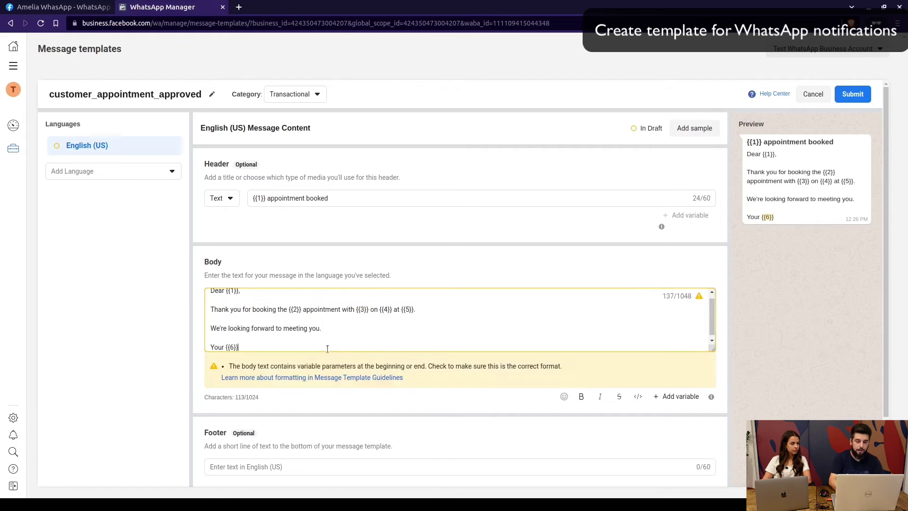
pyautogui.write(',')
pyautogui.press('Return')
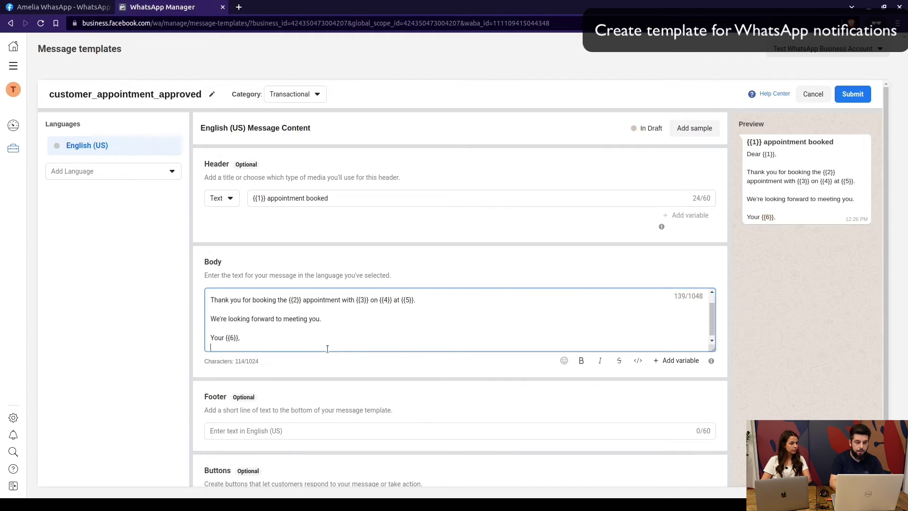
pyautogui.write('Best regards!')
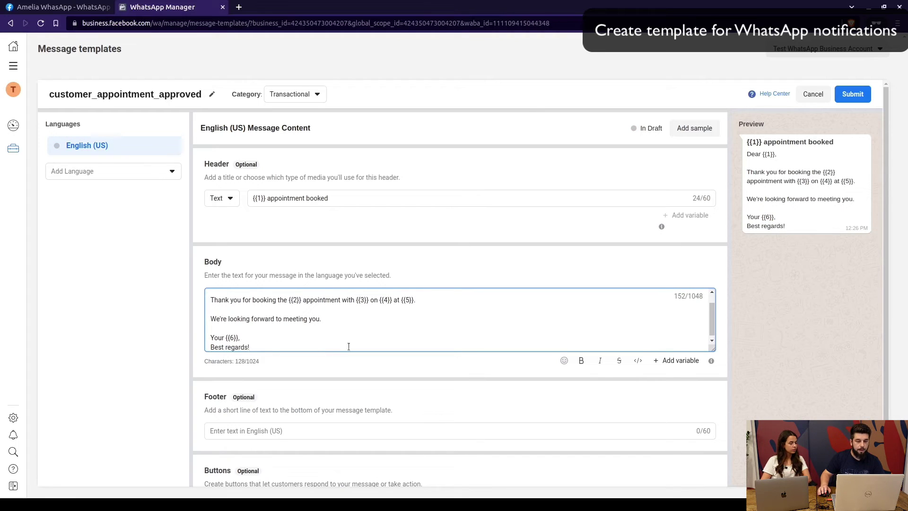
pyautogui.scroll(-1, 274, 338)
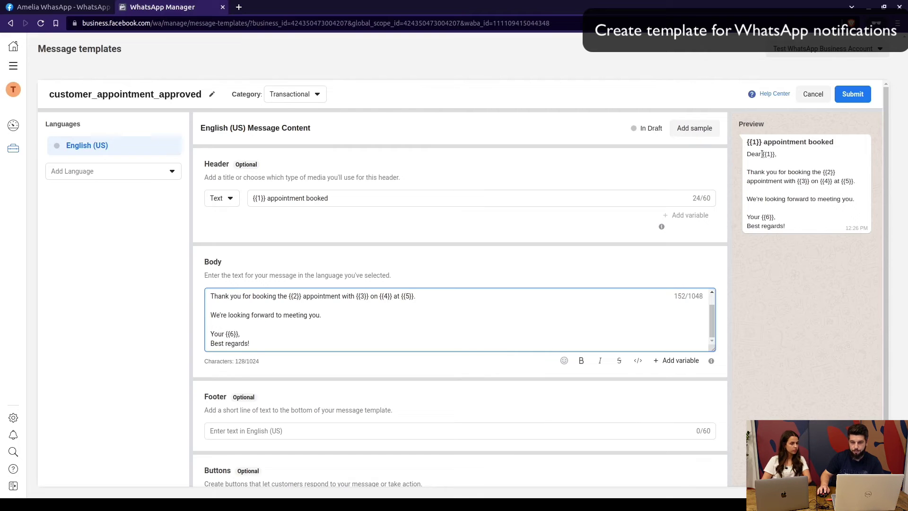
# - Submit the message template with its English (US) content and return to the template list to check the languages' review status
pyautogui.click(846, 98)
pyautogui.click(847, 97)
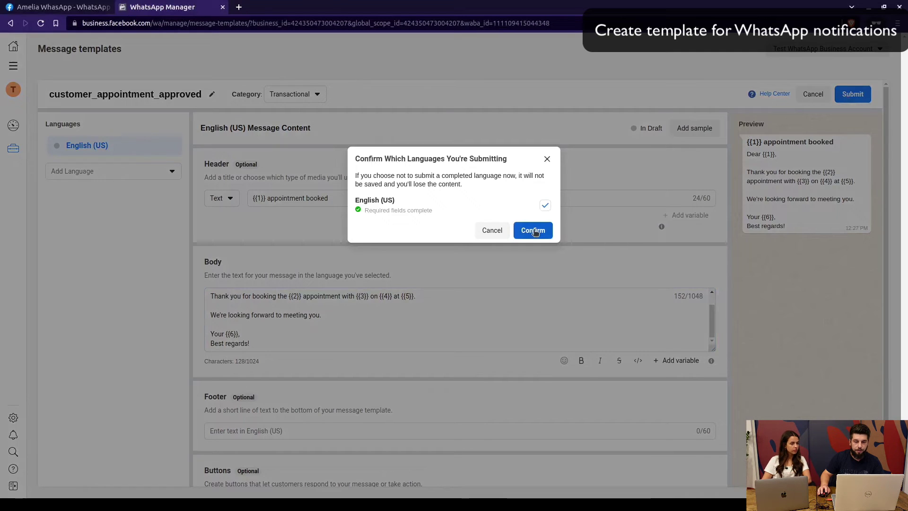
pyautogui.click(534, 231)
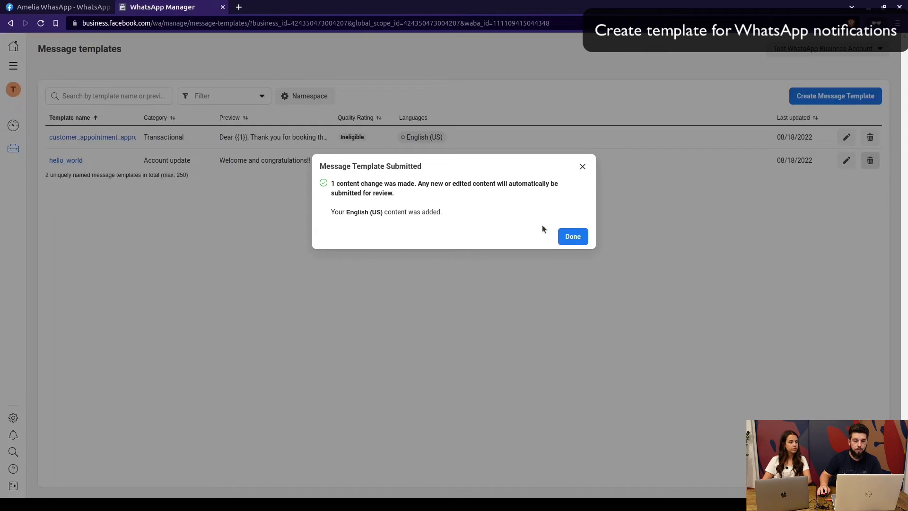
pyautogui.click(578, 241)
pyautogui.moveTo(404, 139)
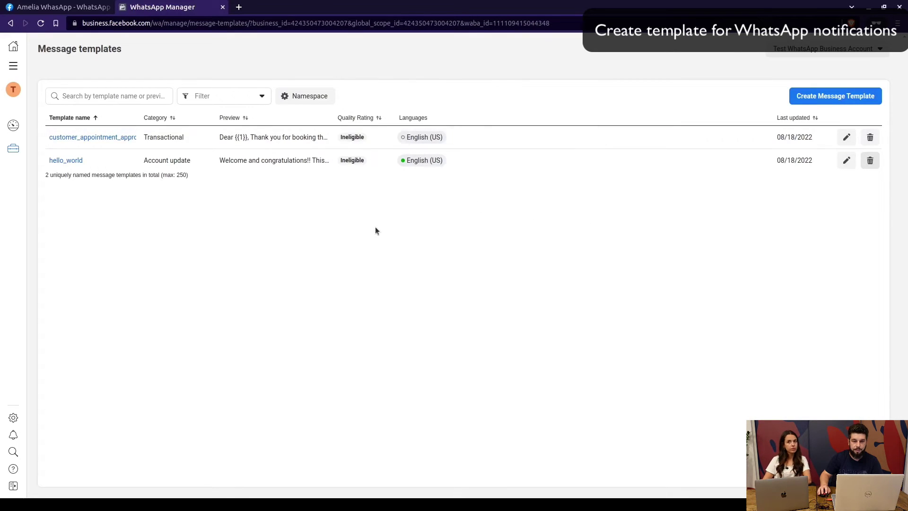
pyautogui.moveTo(403, 164)
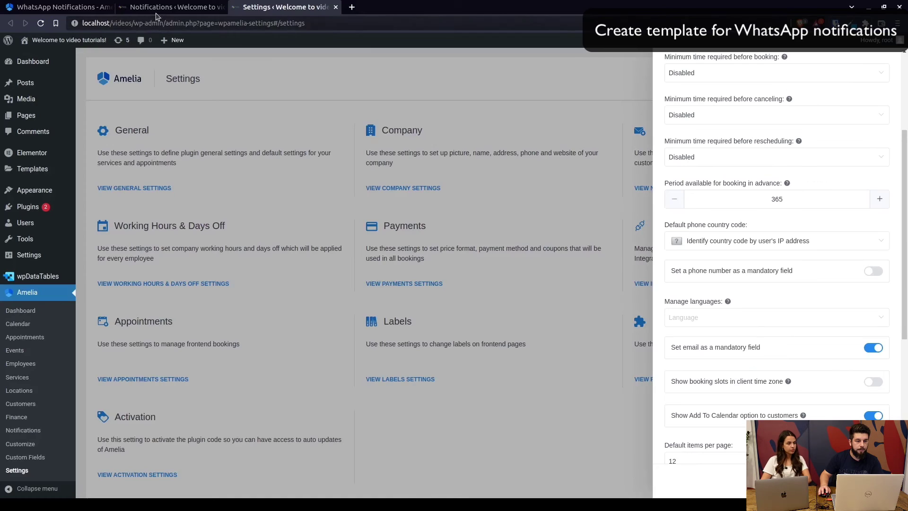
# - Switch to Amelia's notifications page, reload it and assign the customer_appointment_approved template to the customers' Appointment Approved WhatsApp notification
pyautogui.click(165, 9)
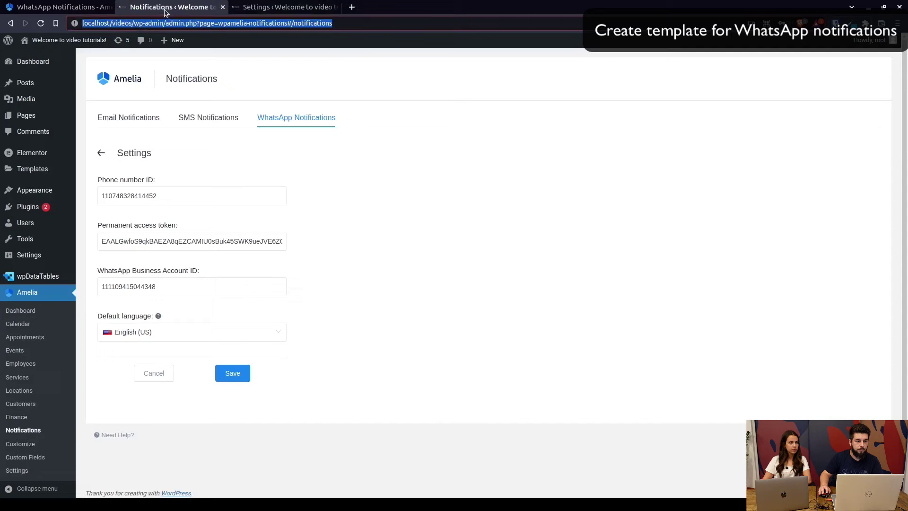
pyautogui.click(43, 24)
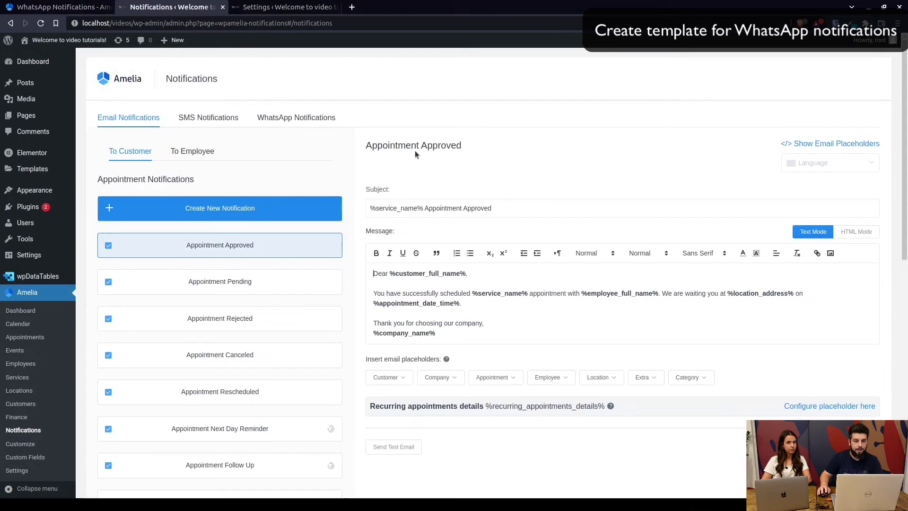
pyautogui.click(293, 119)
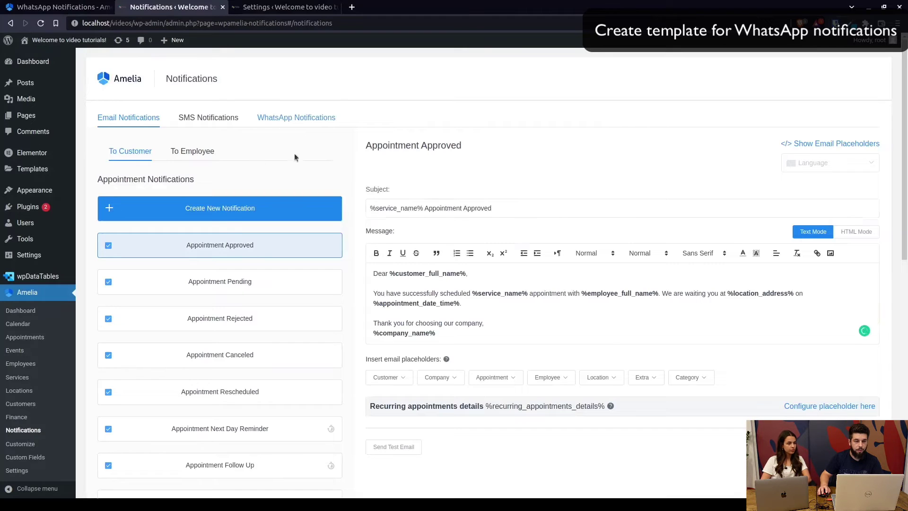
pyautogui.click(400, 194)
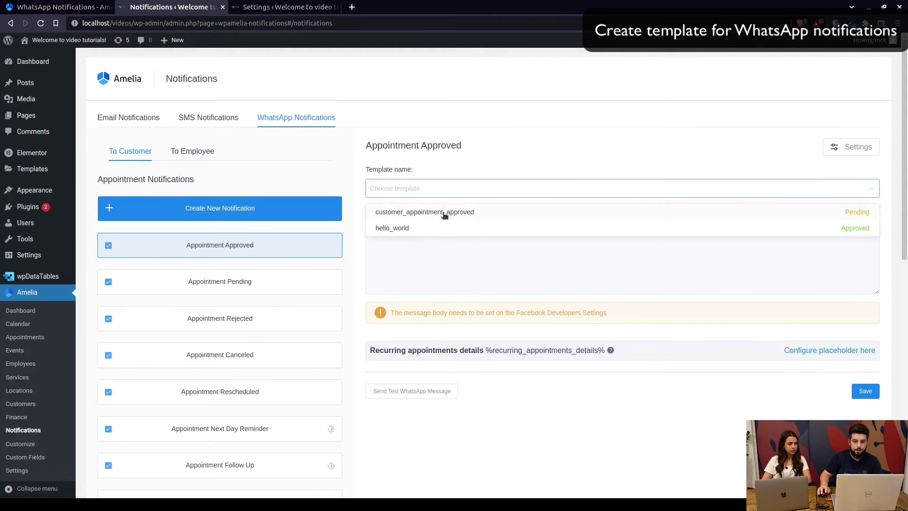
pyautogui.click(444, 212)
pyautogui.scroll(-2, 463, 245)
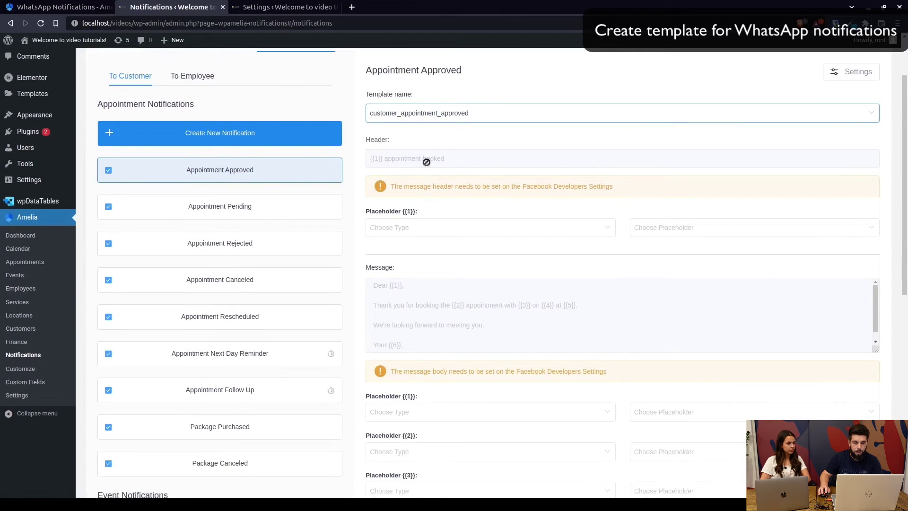
# - Set the header's placeholder {{1}} to the Category type with the %service_name% placeholder
pyautogui.click(450, 230)
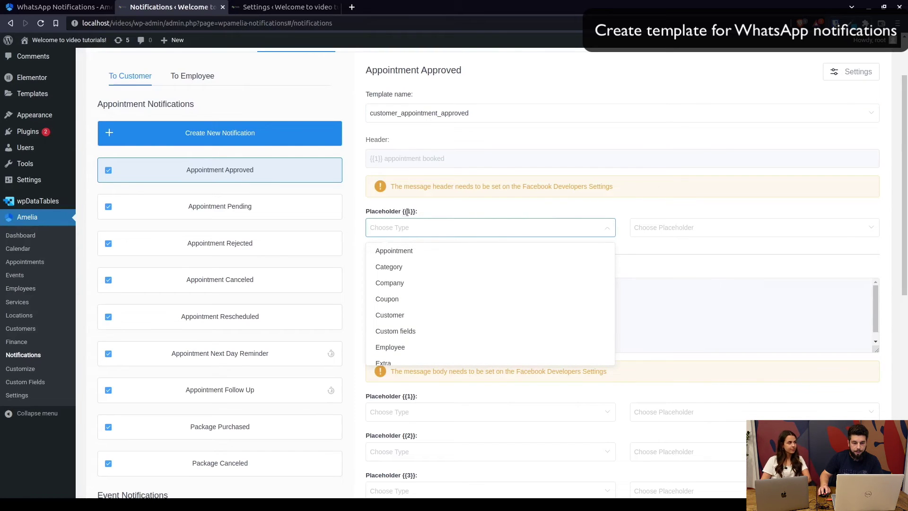
pyautogui.click(402, 268)
pyautogui.click(652, 229)
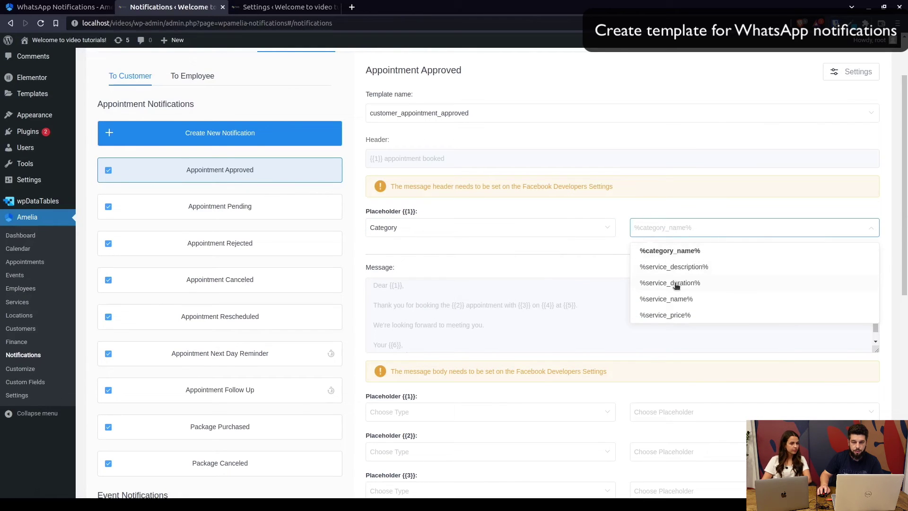
pyautogui.click(676, 301)
pyautogui.scroll(-1, 438, 284)
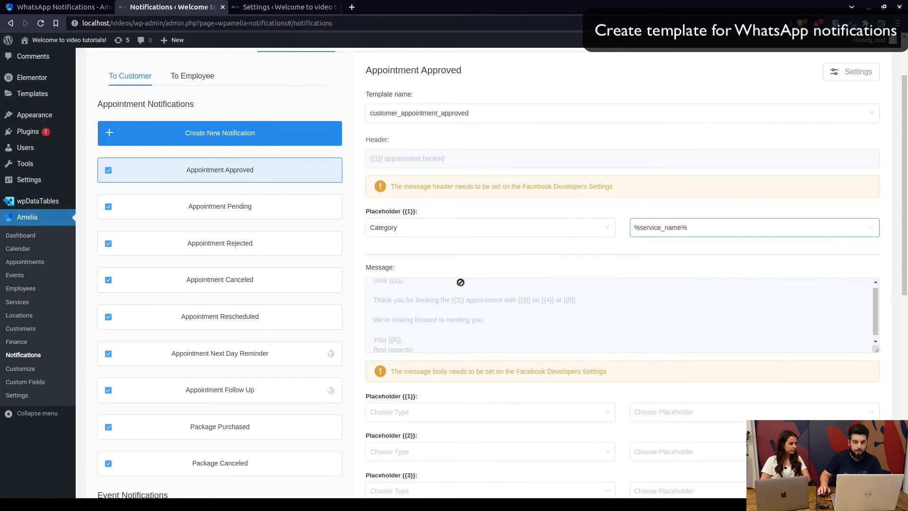
pyautogui.scroll(2, 478, 268)
pyautogui.scroll(-3, 531, 237)
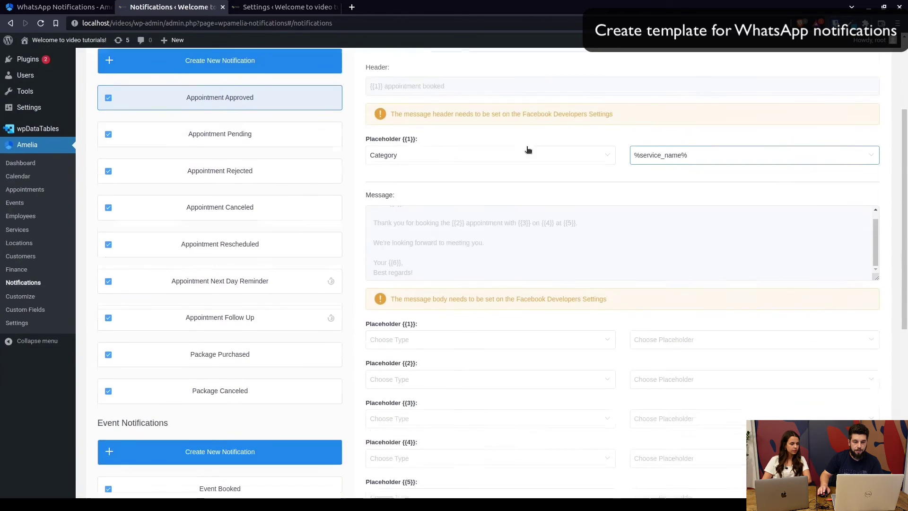
pyautogui.scroll(1, 444, 260)
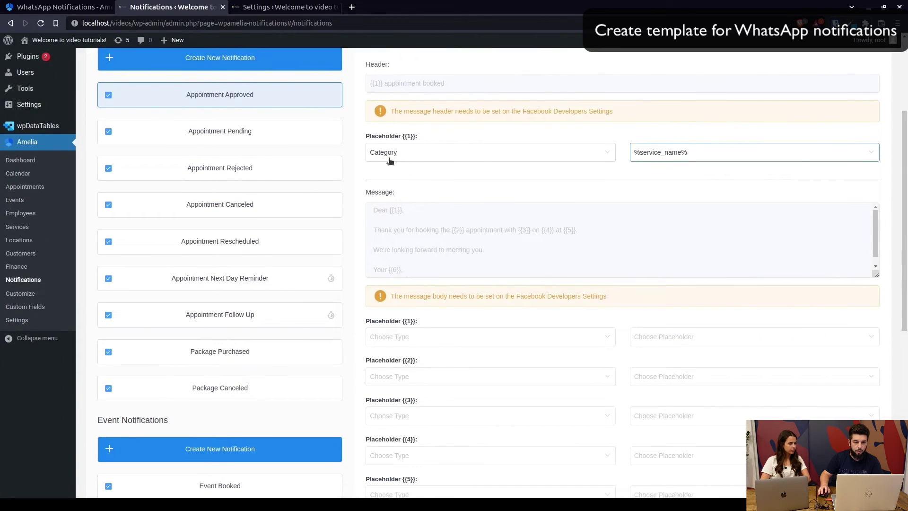
pyautogui.doubleClick(408, 136)
pyautogui.click(425, 138)
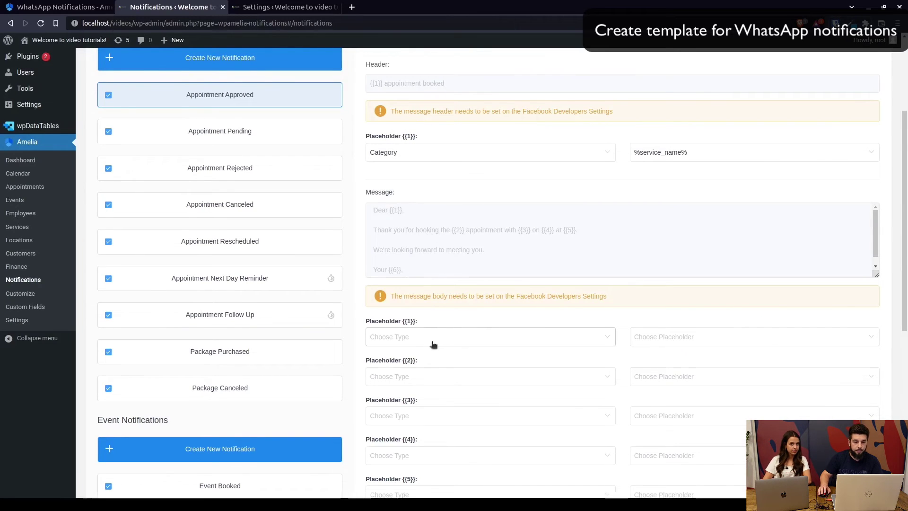
# - Set the message body's placeholder {{1}} to the Customer type with the %customer_full_name% placeholder
pyautogui.scroll(-3, 432, 342)
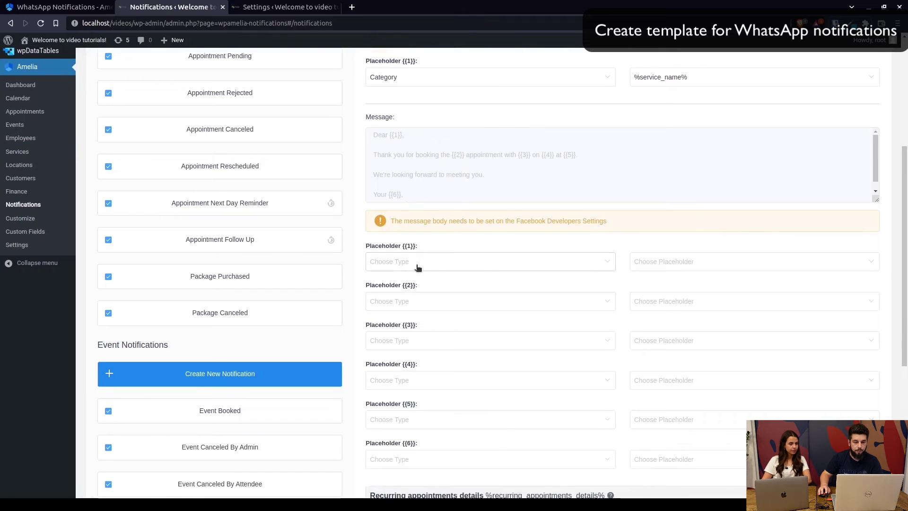
pyautogui.click(416, 262)
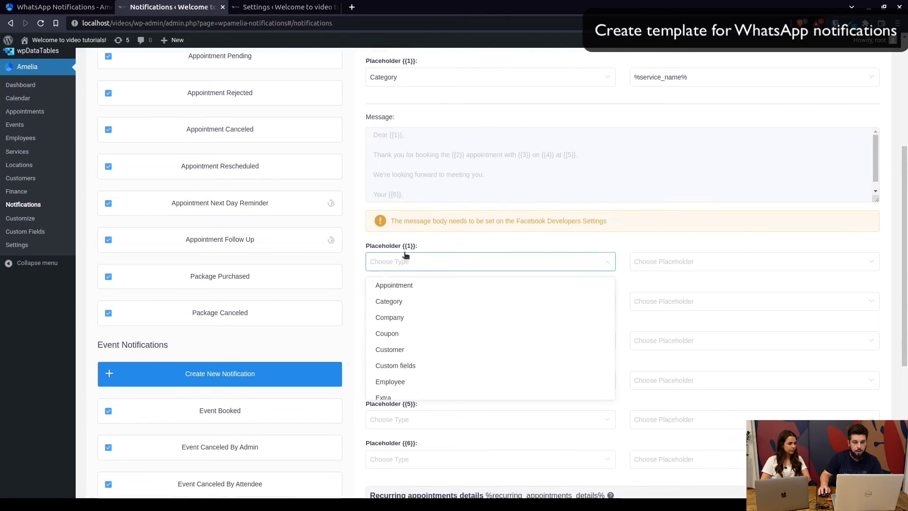
pyautogui.click(409, 350)
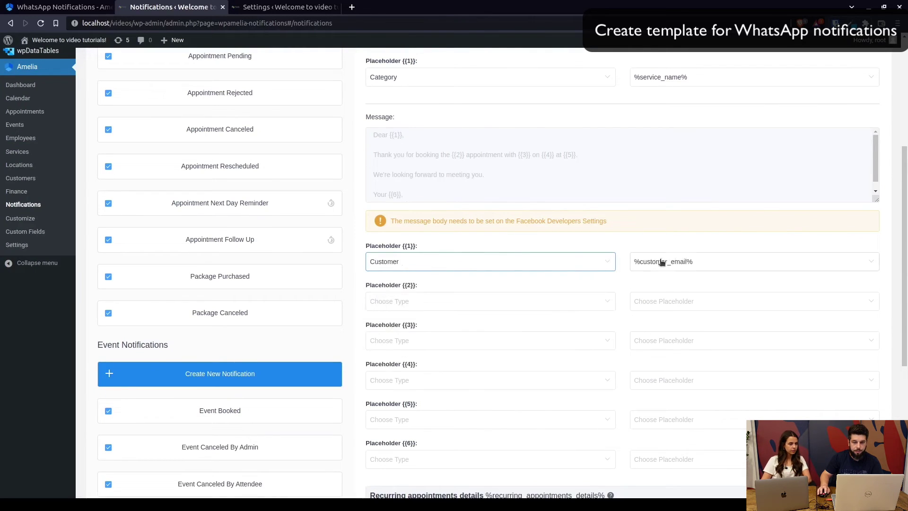
pyautogui.click(661, 263)
pyautogui.click(754, 295)
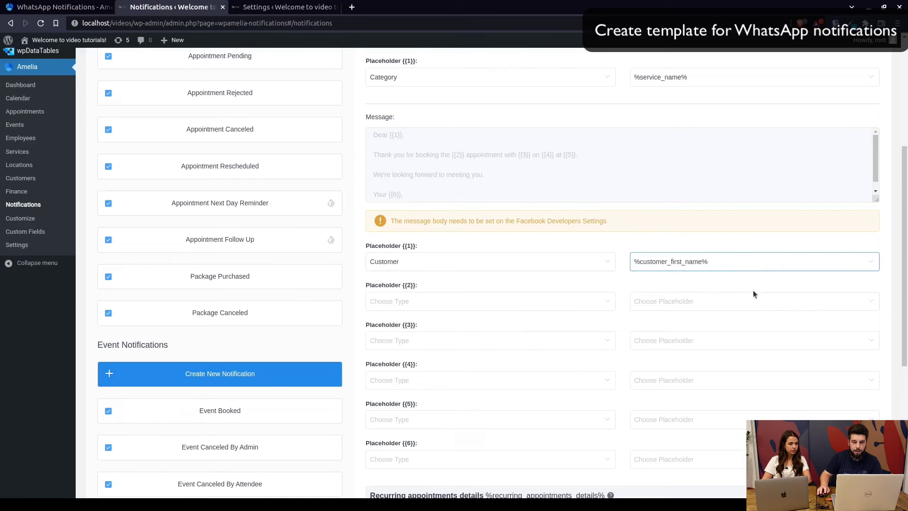
pyautogui.click(720, 267)
pyautogui.click(729, 320)
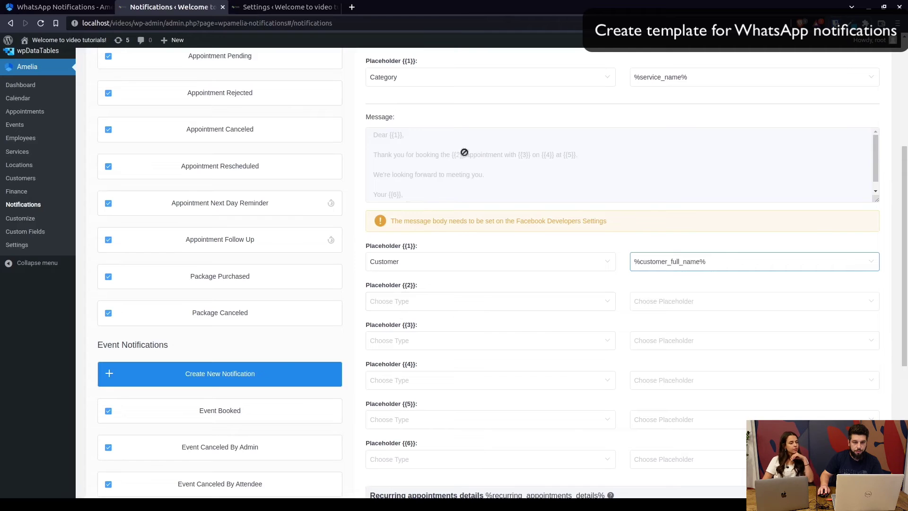
# - Set the message body's placeholder {{2}} to the Category type with the %service_name% placeholder
pyautogui.click(419, 302)
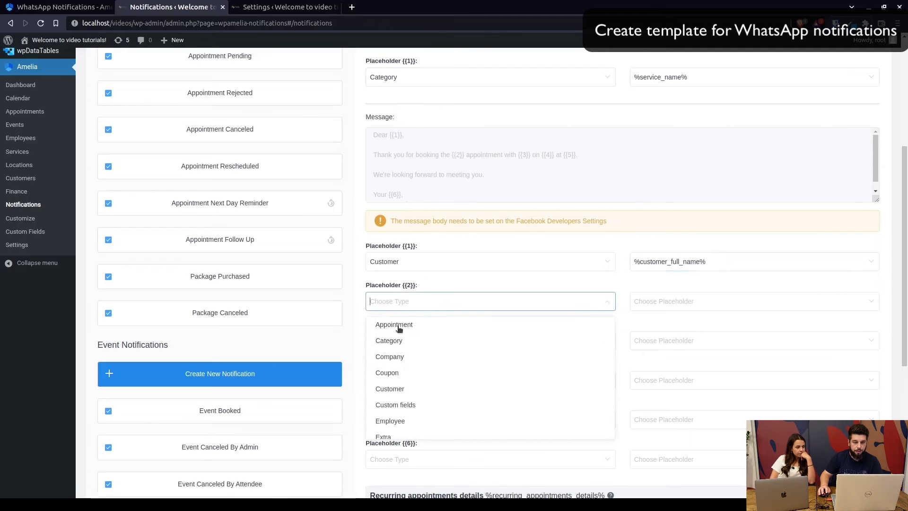
pyautogui.click(395, 341)
pyautogui.click(675, 305)
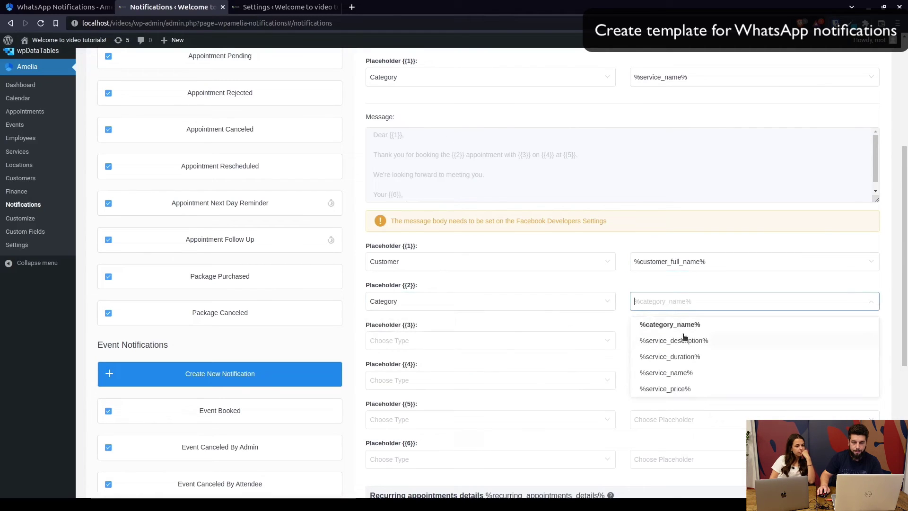
pyautogui.click(681, 373)
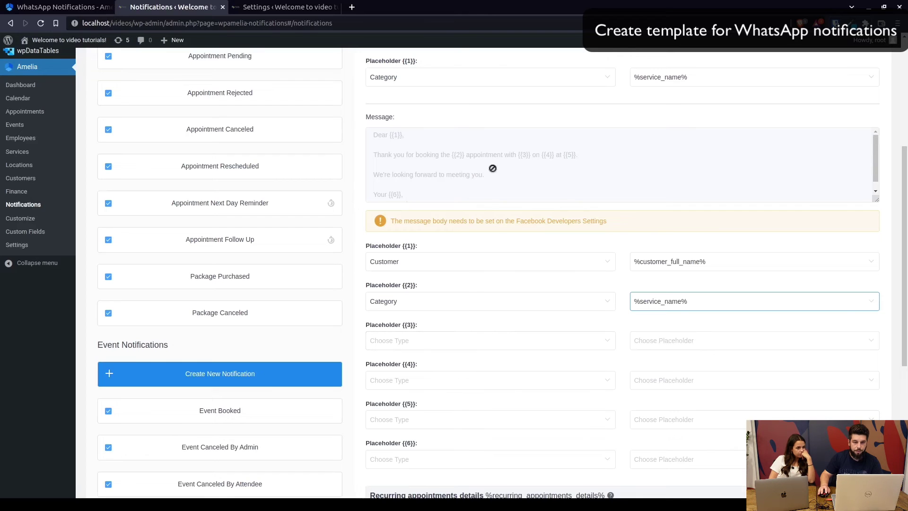
# - Set the message body's placeholder {{3}} to the Employee type with the %employee_first_name% placeholder
pyautogui.click(431, 337)
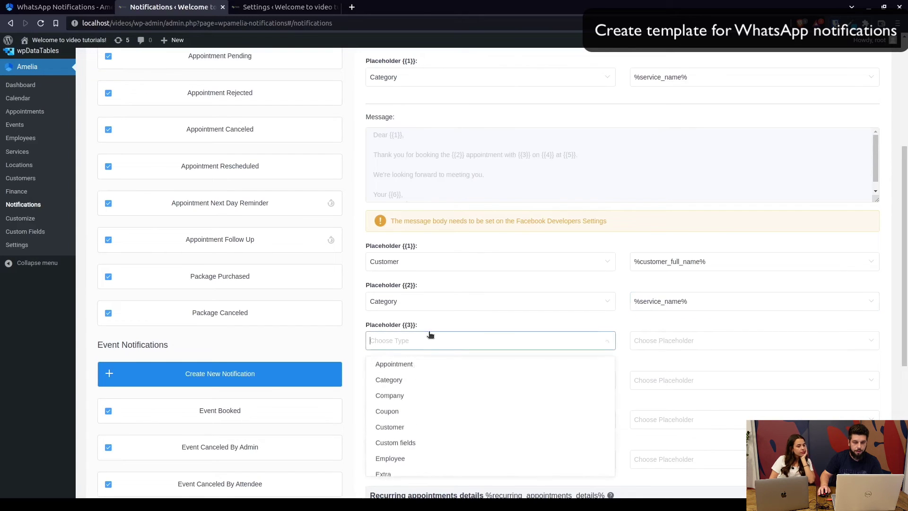
pyautogui.click(402, 458)
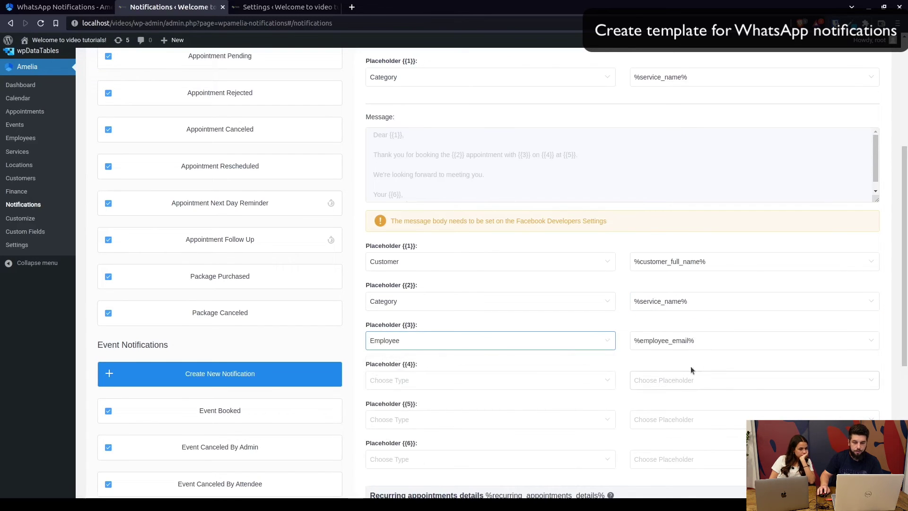
pyautogui.click(715, 342)
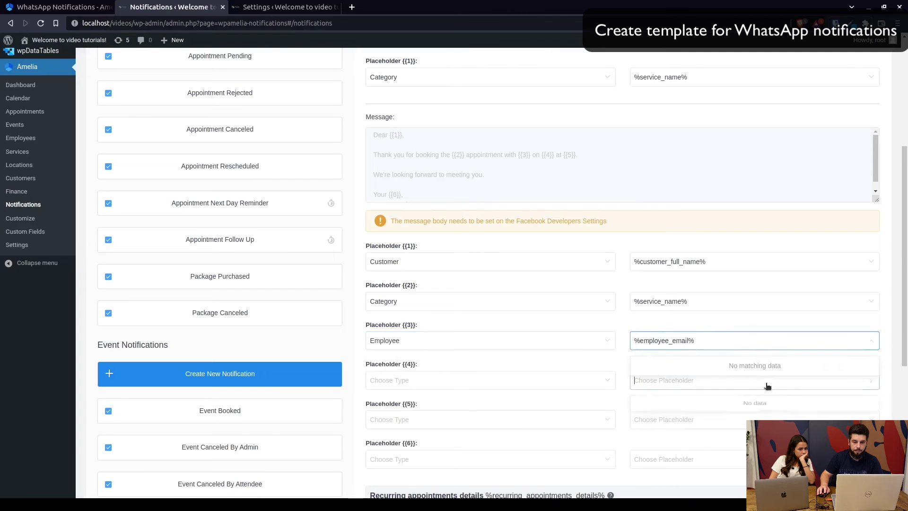
pyautogui.click(718, 348)
pyautogui.click(736, 368)
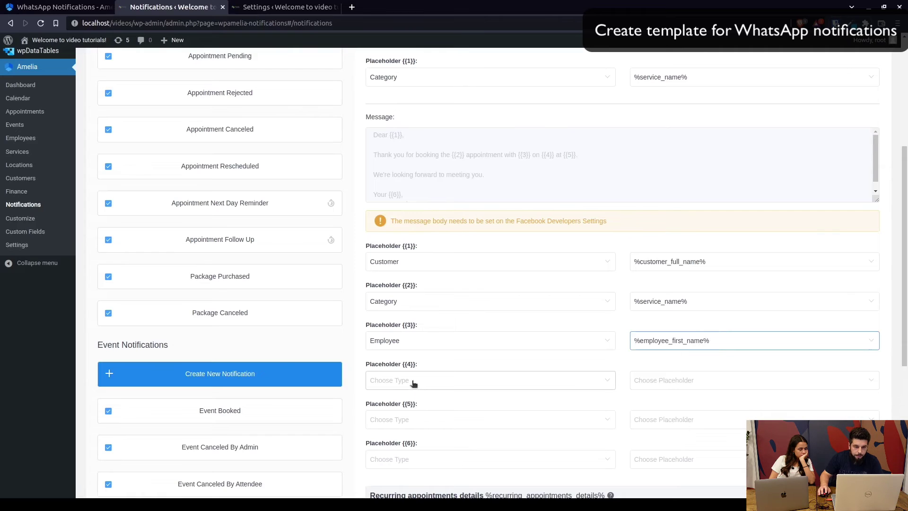
# - Set the message body's placeholder {{4}} to the Appointment type with the %appointment_date% placeholder
pyautogui.scroll(-2, 461, 324)
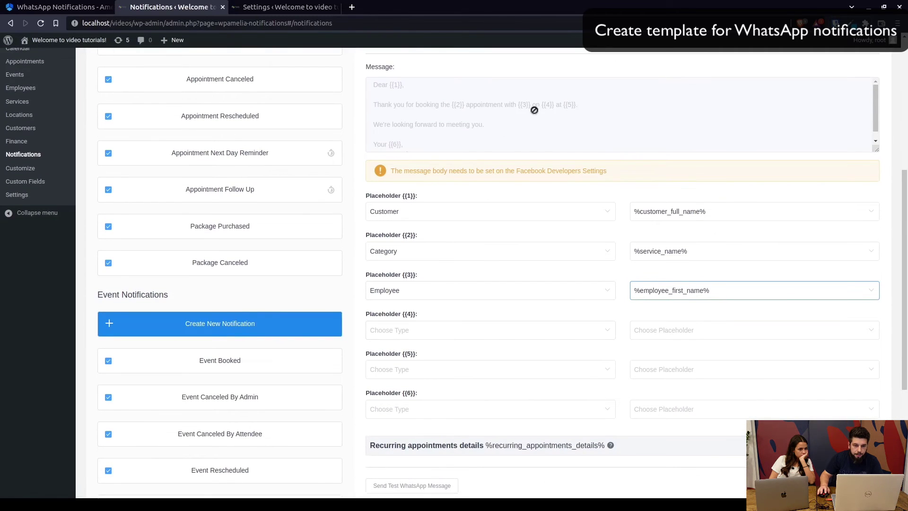
pyautogui.click(424, 330)
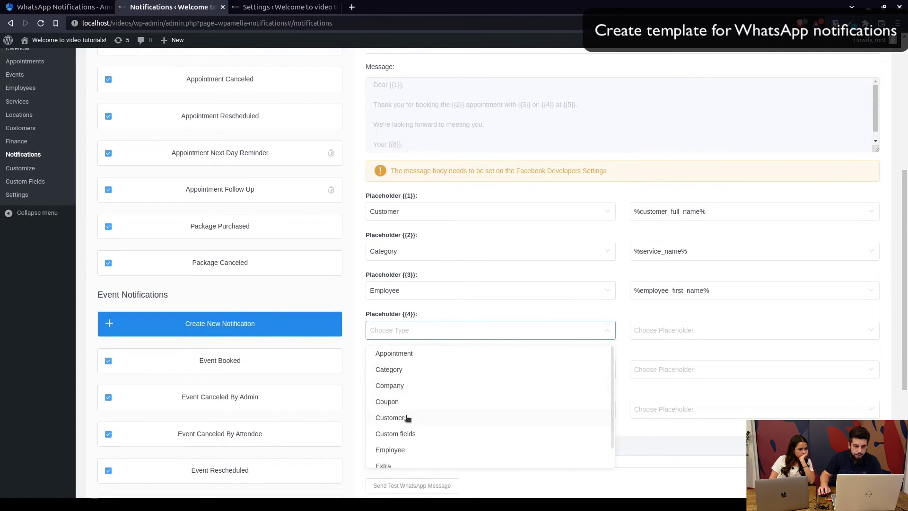
pyautogui.scroll(-1, 407, 426)
pyautogui.scroll(1, 408, 368)
pyautogui.click(410, 354)
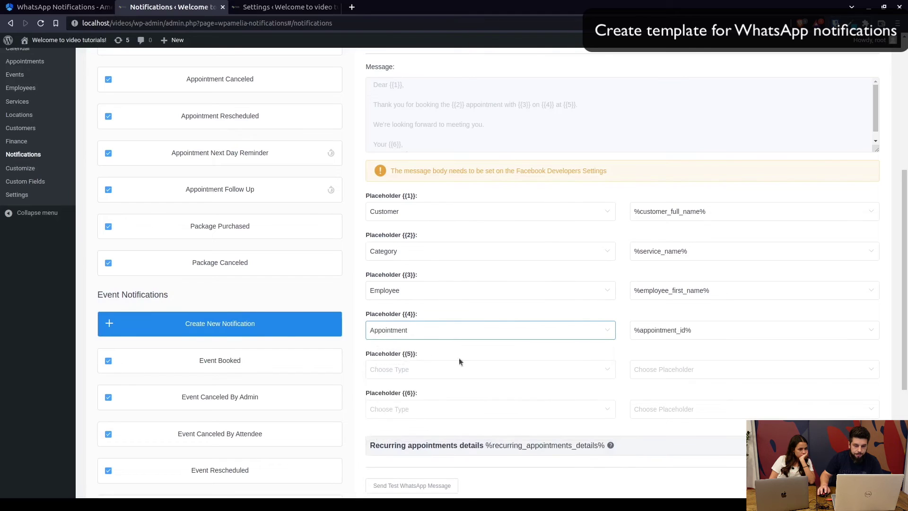
pyautogui.click(718, 330)
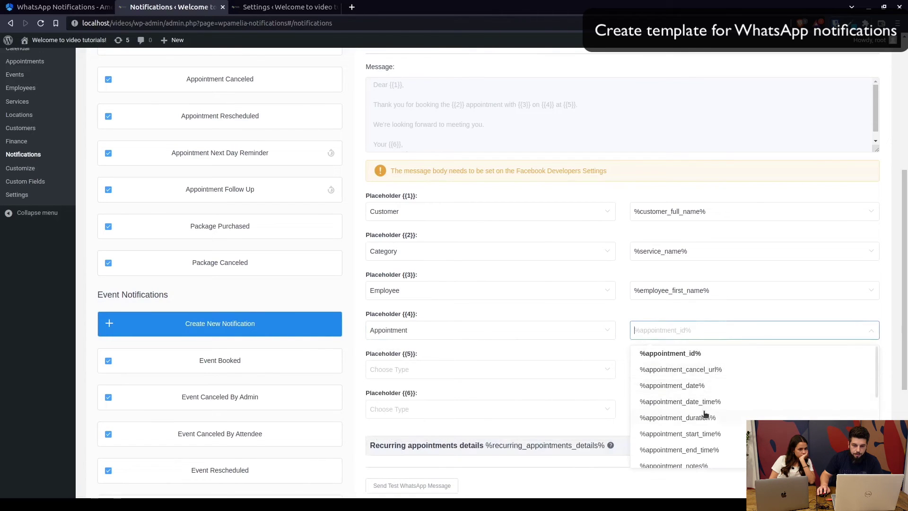
pyautogui.click(704, 389)
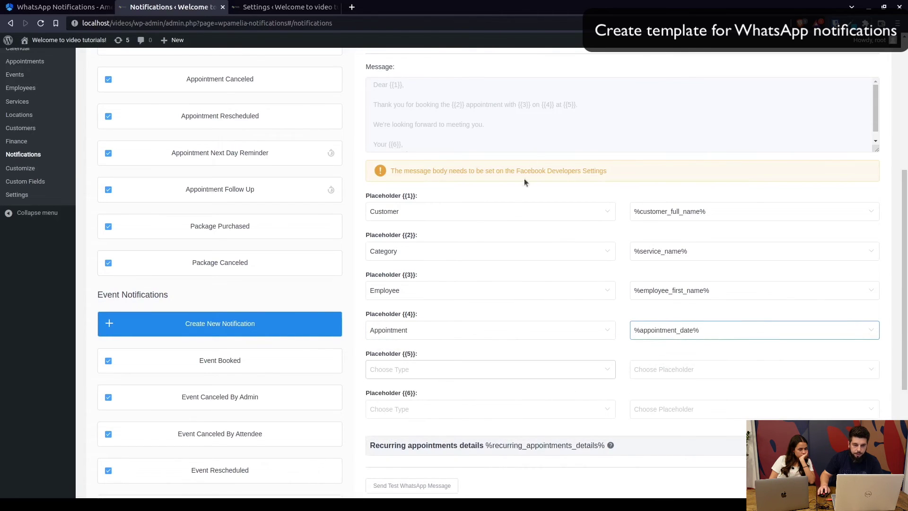
# - Set the message body's placeholder {{5}} to the Appointment type with the %appointment_start_time% placeholder
pyautogui.click(433, 374)
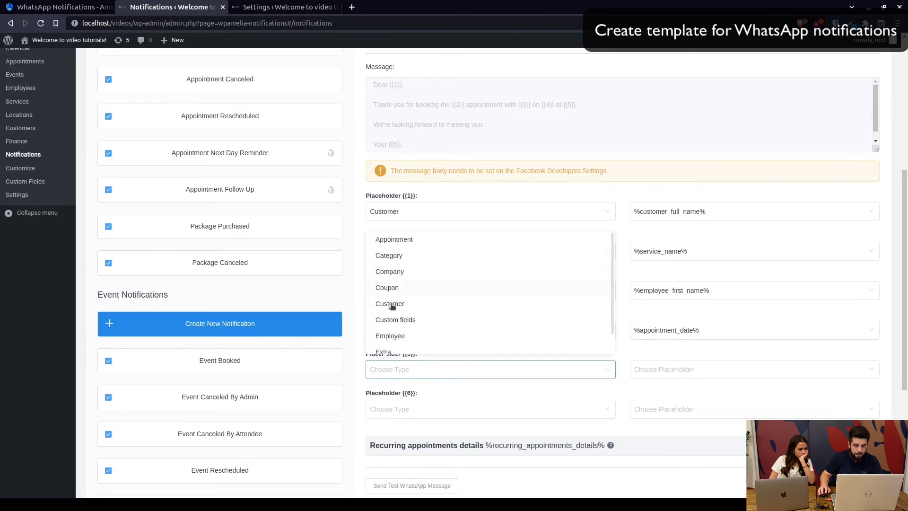
pyautogui.click(409, 241)
pyautogui.click(712, 373)
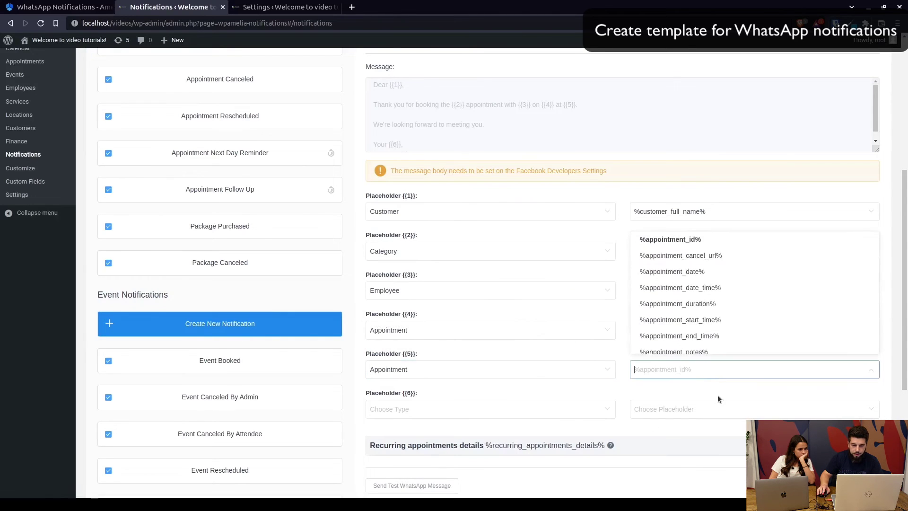
pyautogui.click(707, 322)
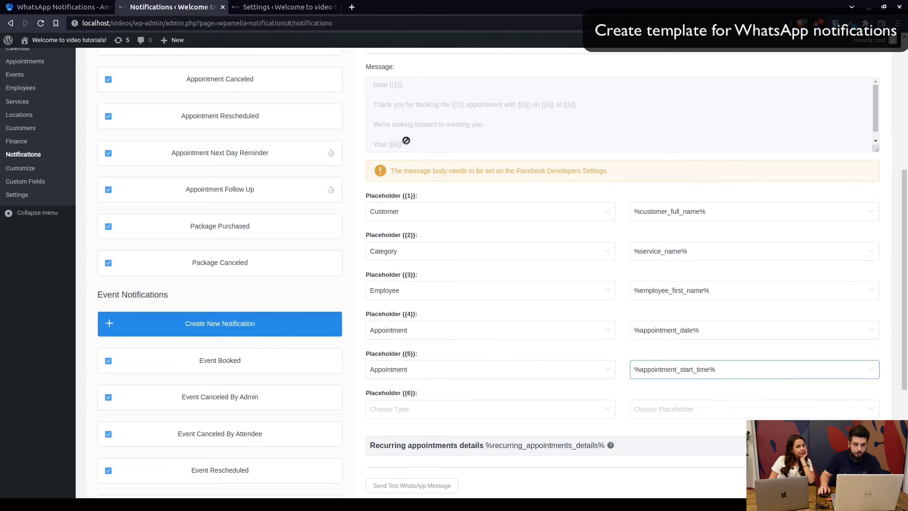
# - Set the message body's placeholder {{6}} to the Company type with the %company_name% placeholder and save the Appointment Approved notification
pyautogui.click(449, 408)
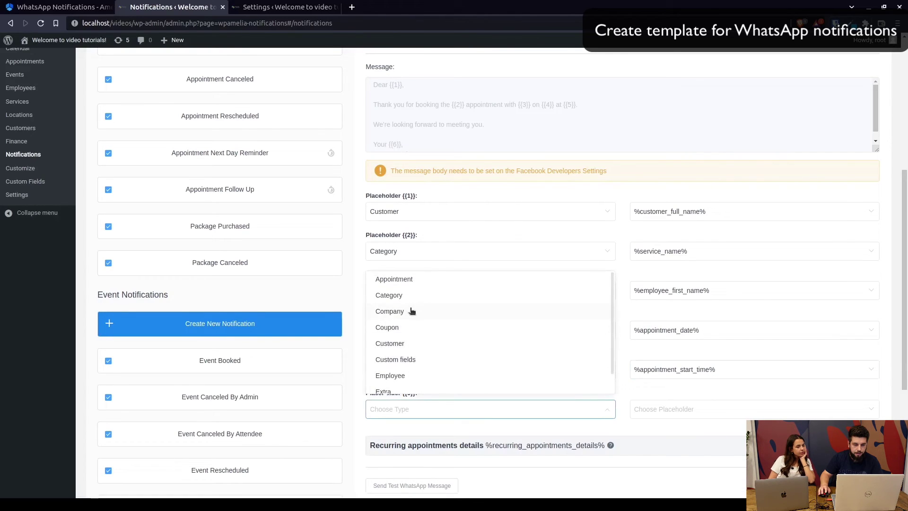
pyautogui.click(411, 309)
pyautogui.click(728, 410)
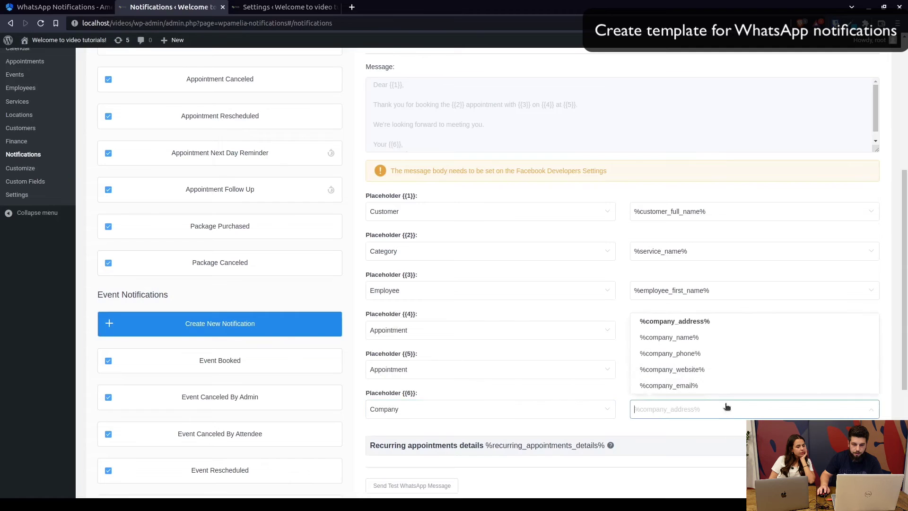
pyautogui.click(698, 337)
pyautogui.scroll(-3, 571, 378)
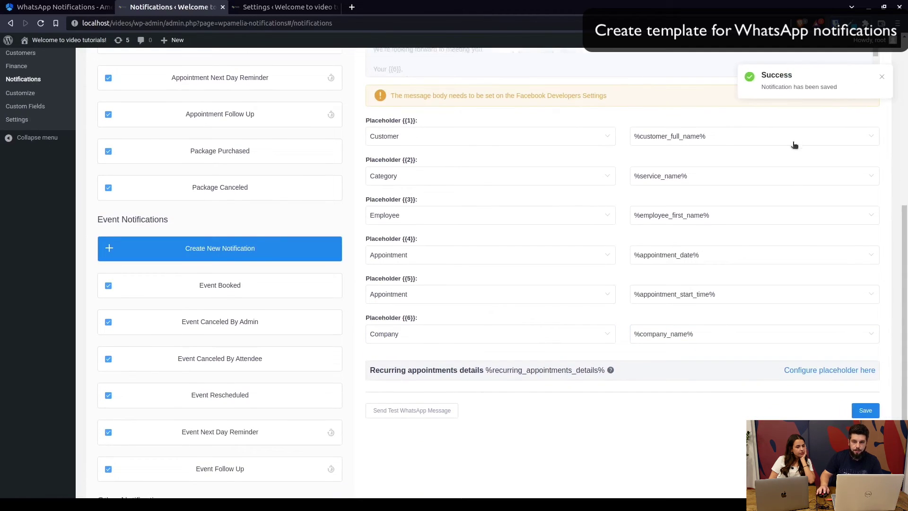
pyautogui.click(880, 78)
# - Switch to WhatsApp Manager and reload the message template list to check the review status of customer_appointment_approved
pyautogui.scroll(5, 452, 227)
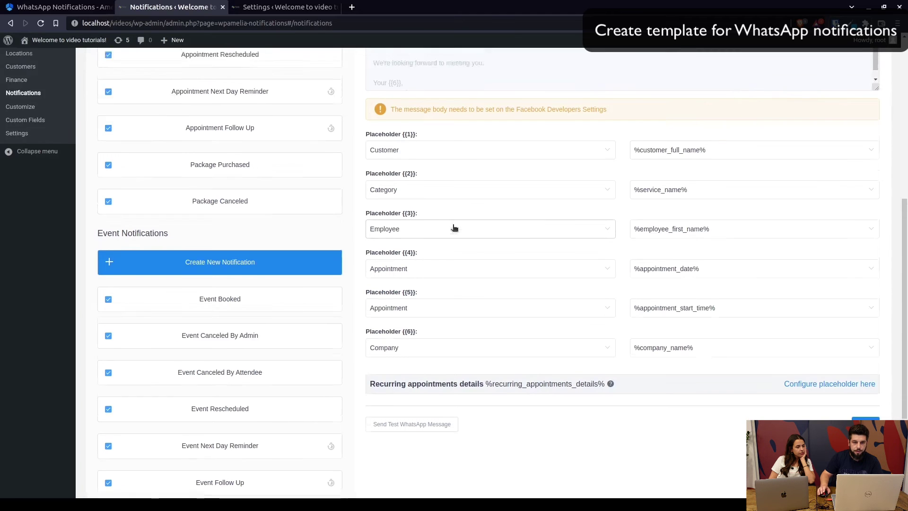
pyautogui.scroll(1, 520, 229)
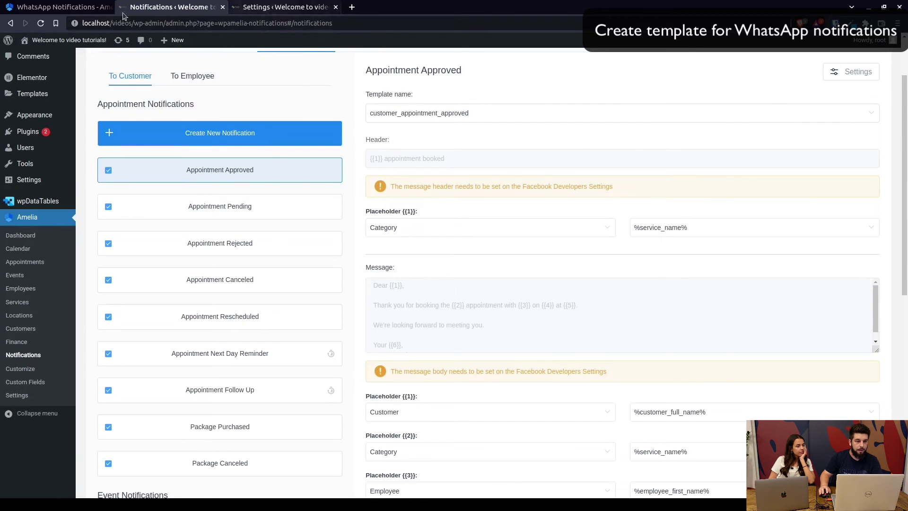
pyautogui.hotkey('alt', 'Tab')
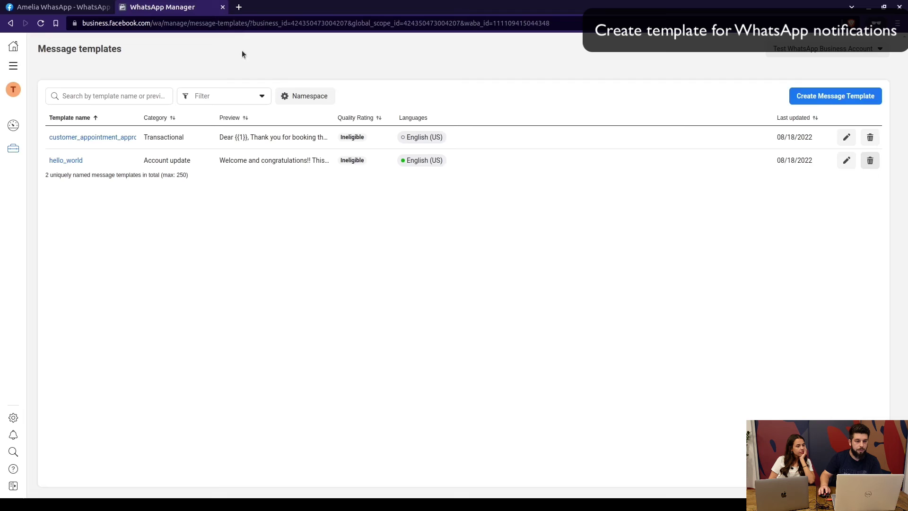
pyautogui.click(41, 25)
pyautogui.click(533, 80)
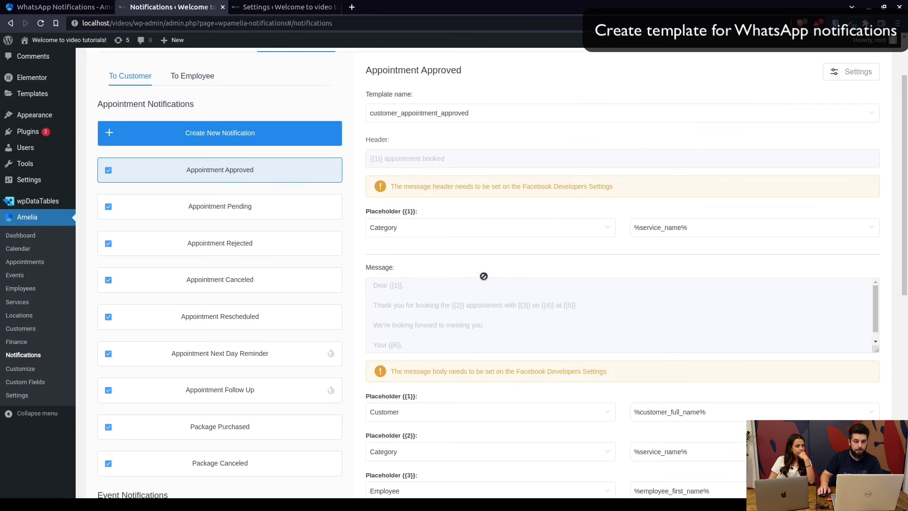
pyautogui.scroll(-2, 482, 276)
pyautogui.scroll(-6, 470, 267)
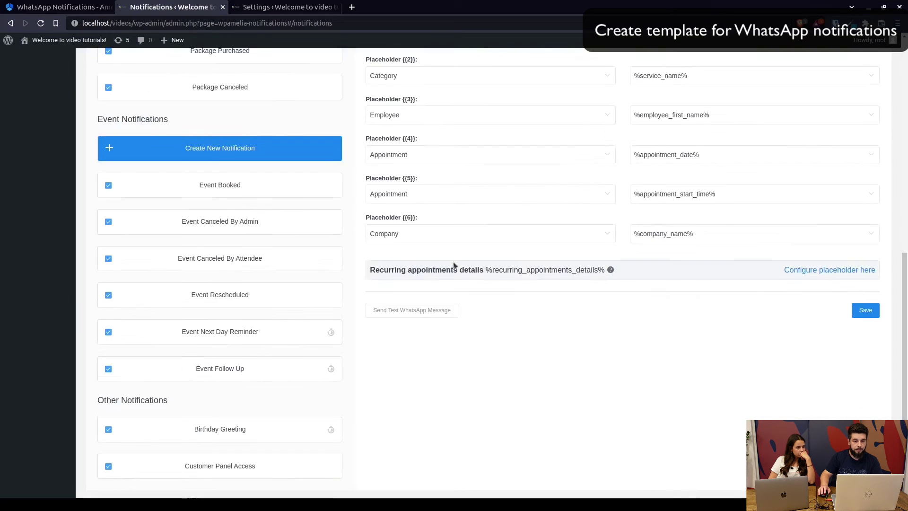
pyautogui.scroll(7, 454, 262)
pyautogui.scroll(1, 463, 231)
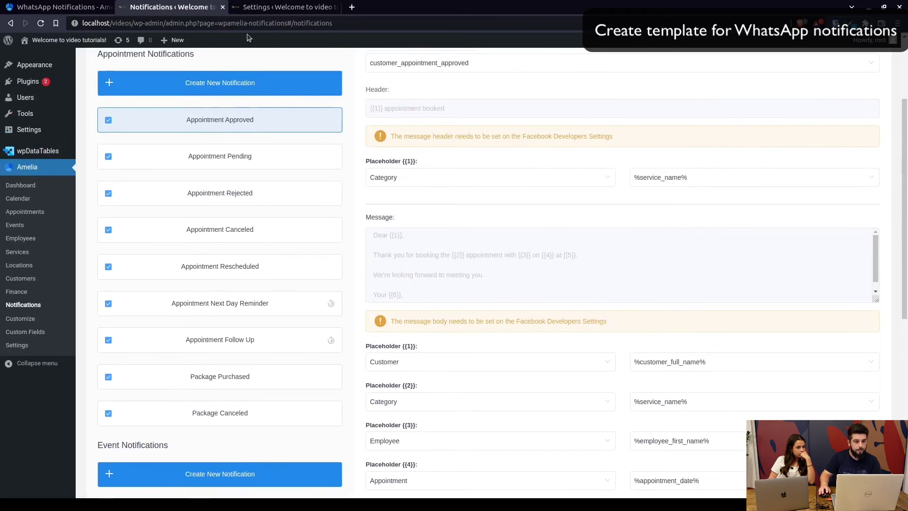
# - Switch to Amelia's WhatsApp Notifications documentation and find the notes on template review and approval
pyautogui.click(71, 9)
pyautogui.scroll(-15, 508, 251)
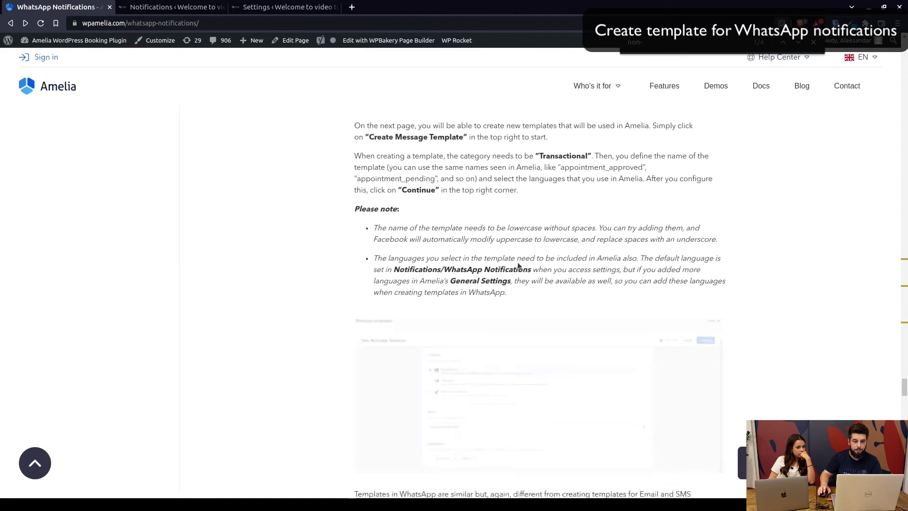
pyautogui.scroll(-9, 512, 242)
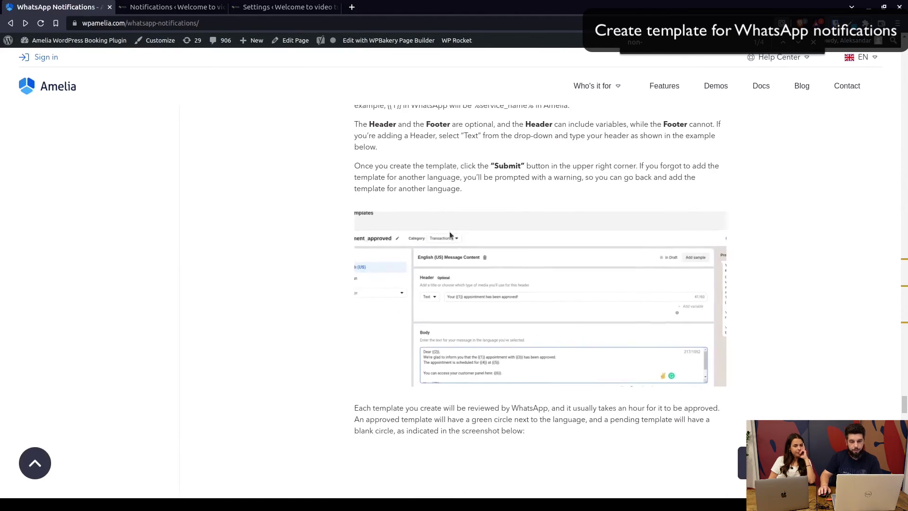
pyautogui.scroll(-1, 470, 269)
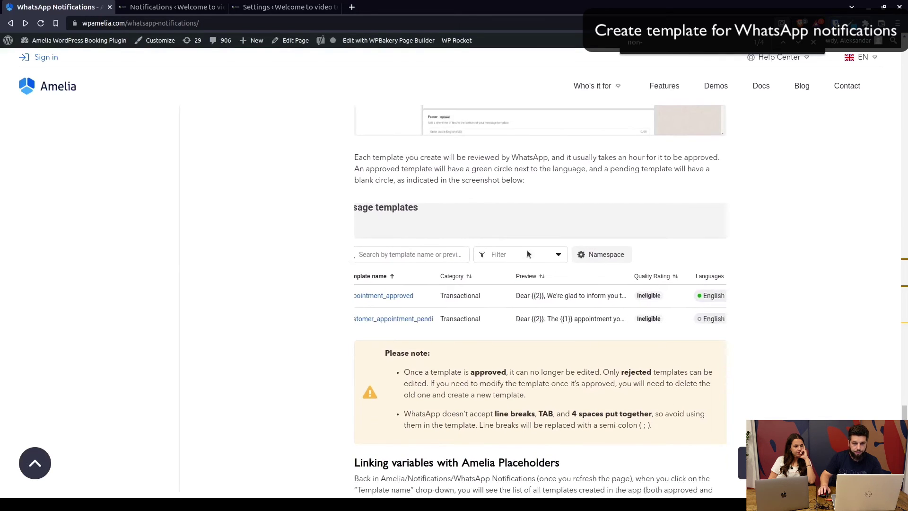
# - Read the documentation on linking WhatsApp template variables with Amelia placeholders for the header and message body
pyautogui.scroll(-2, 473, 268)
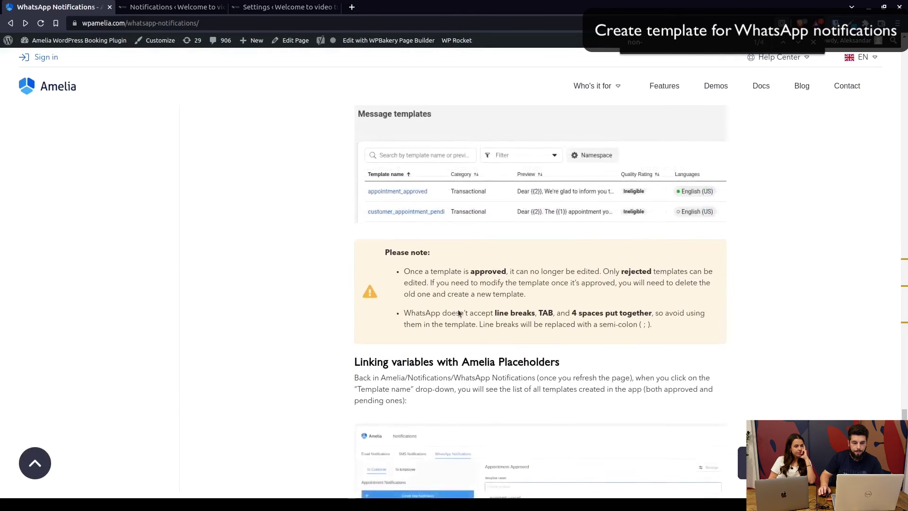
pyautogui.scroll(-5, 474, 269)
pyautogui.scroll(-7, 518, 291)
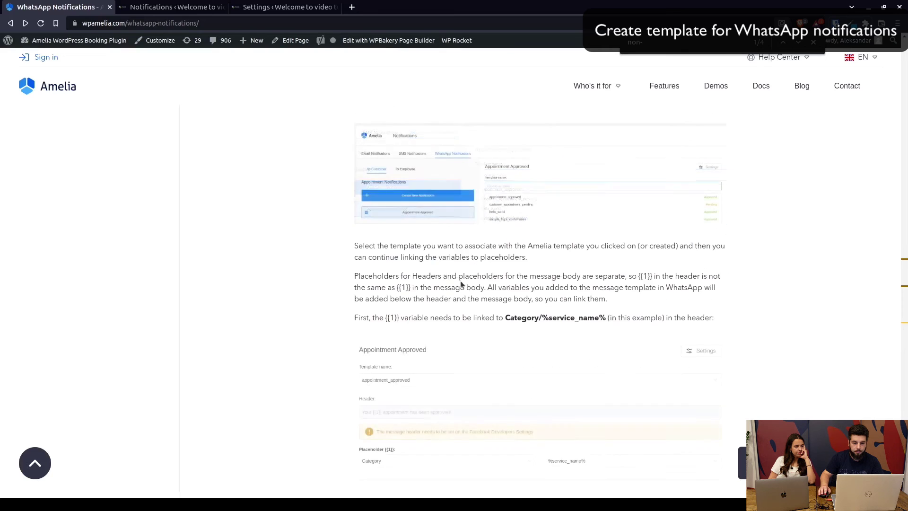
pyautogui.scroll(-11, 523, 213)
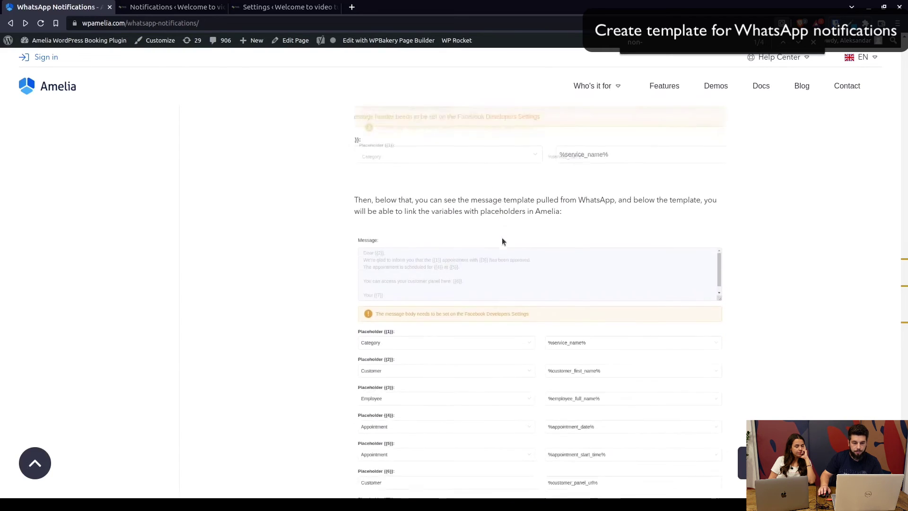
pyautogui.scroll(-4, 367, 230)
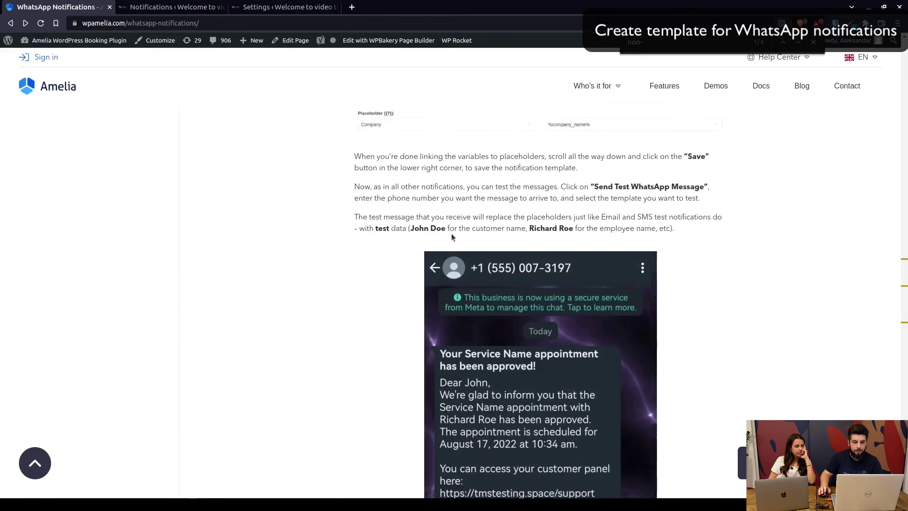
pyautogui.scroll(4, 491, 244)
pyautogui.scroll(5, 492, 245)
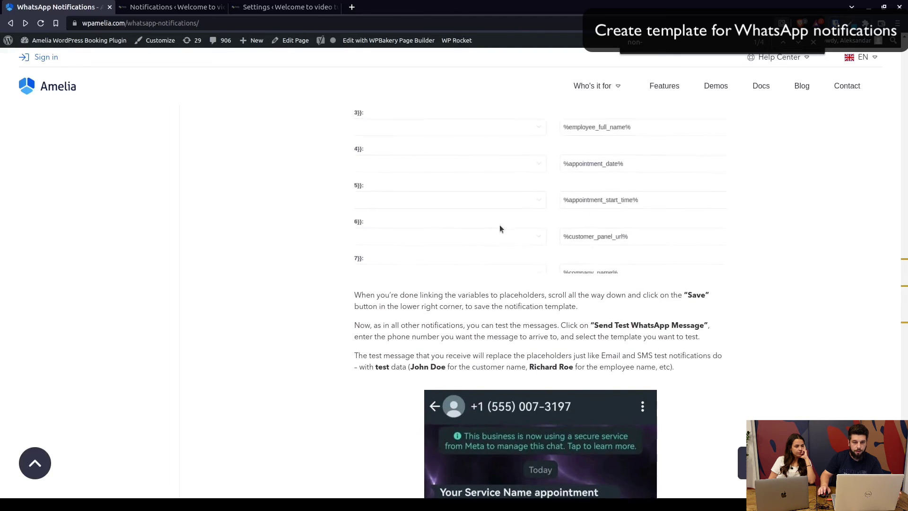
pyautogui.scroll(2, 308, 203)
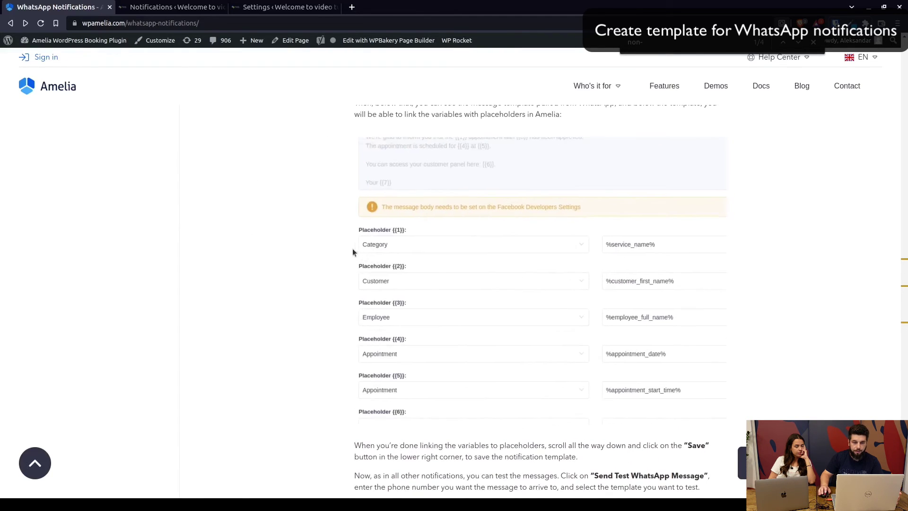
# - Read the documentation on sending a test WhatsApp message and examine the sample message with its test data
pyautogui.scroll(-5, 568, 290)
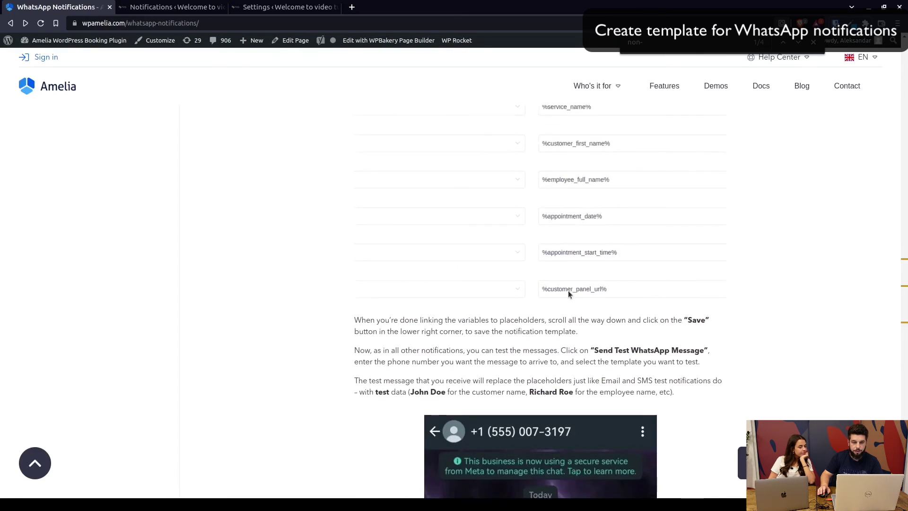
pyautogui.moveTo(608, 250); pyautogui.dragTo(675, 247)
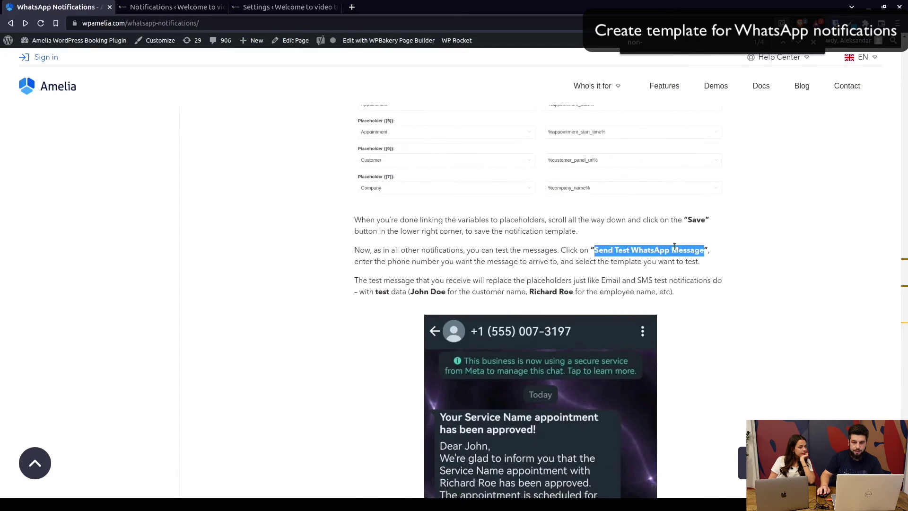
pyautogui.scroll(-2, 544, 205)
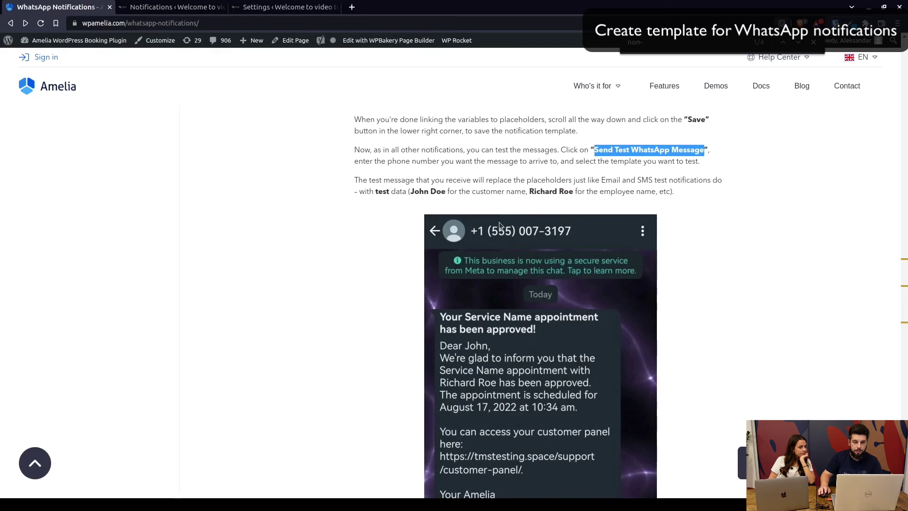
pyautogui.scroll(-2, 540, 286)
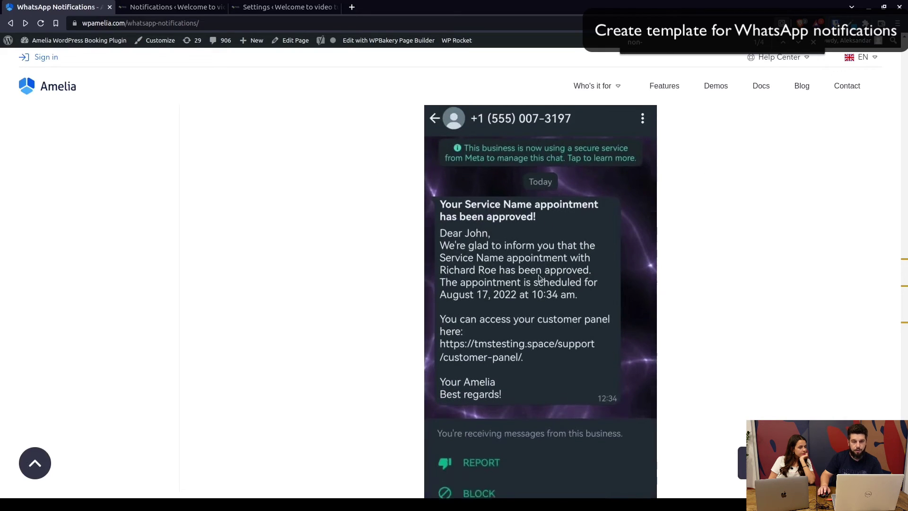
pyautogui.scroll(1, 540, 279)
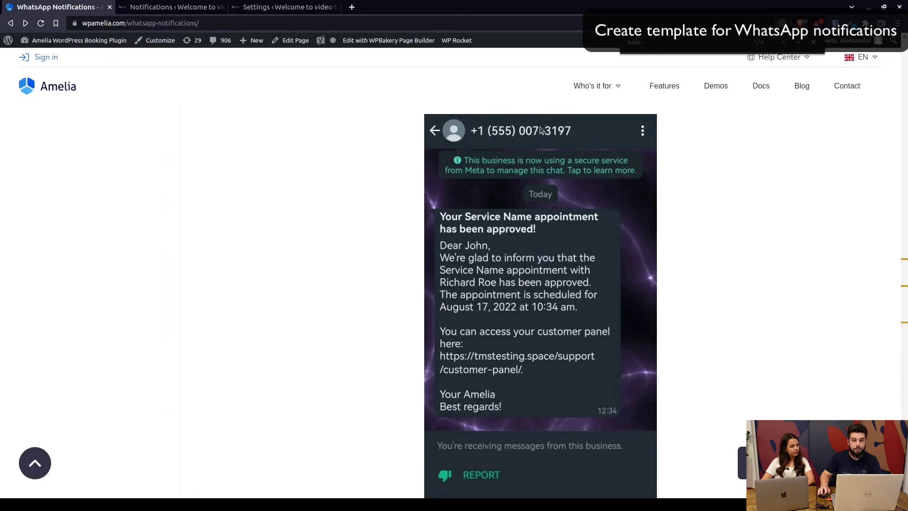
pyautogui.scroll(-1, 512, 141)
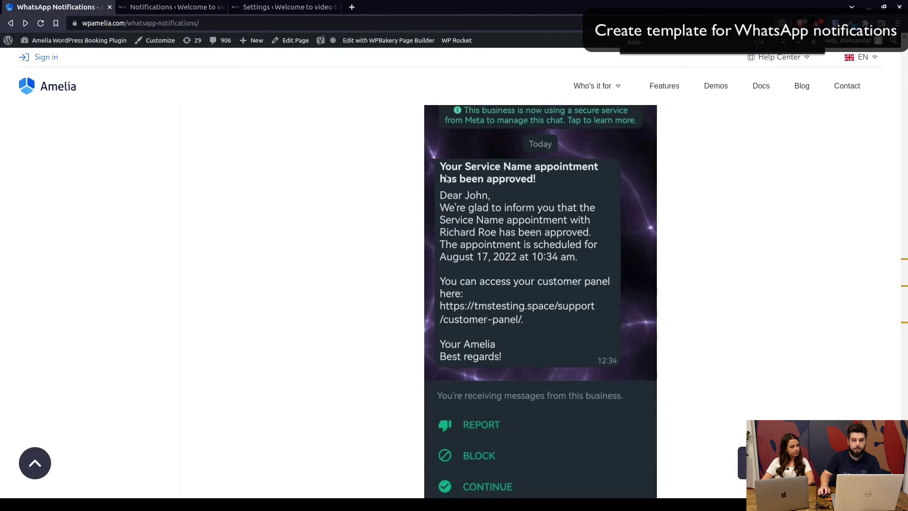
pyautogui.scroll(-3, 494, 204)
pyautogui.scroll(2, 512, 169)
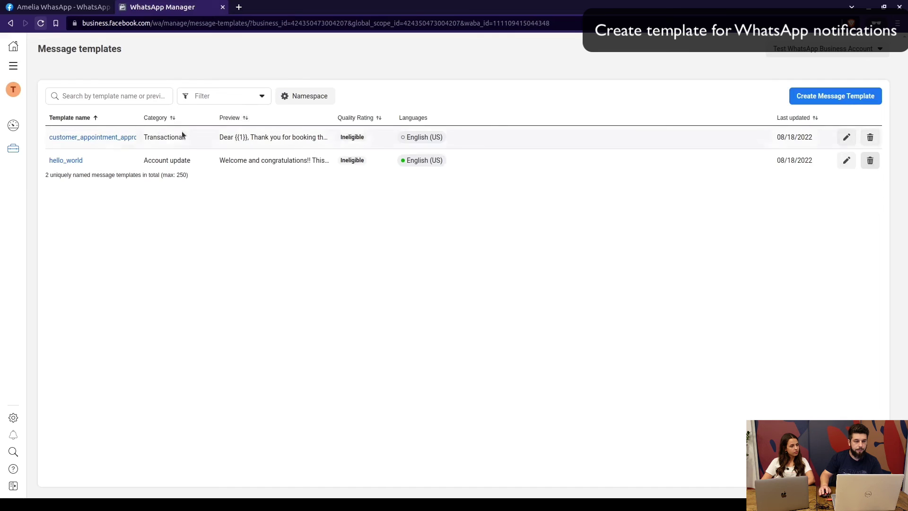
# - Switch to WhatsApp Manager, open the customer_appointment_approved template to examine its content and review status, and close it
pyautogui.click(846, 137)
pyautogui.scroll(-1, 340, 254)
pyautogui.scroll(-1, 336, 289)
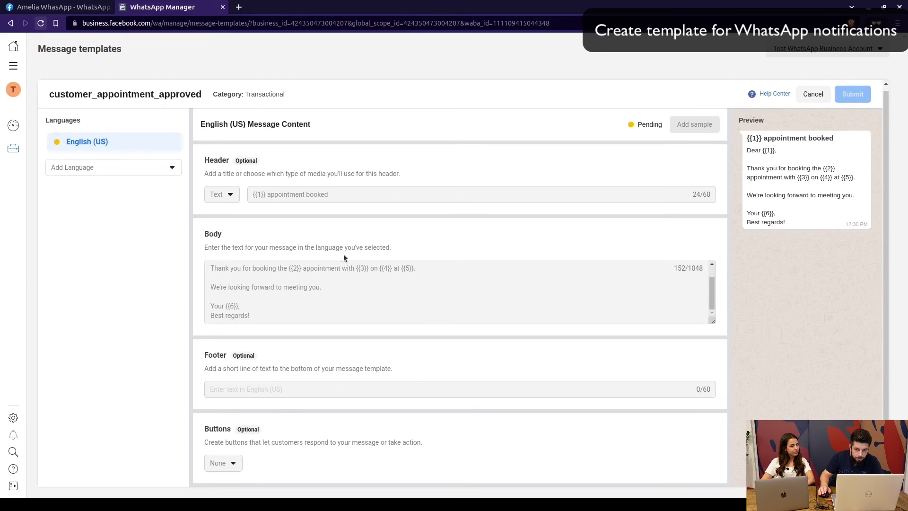
pyautogui.scroll(3, 454, 274)
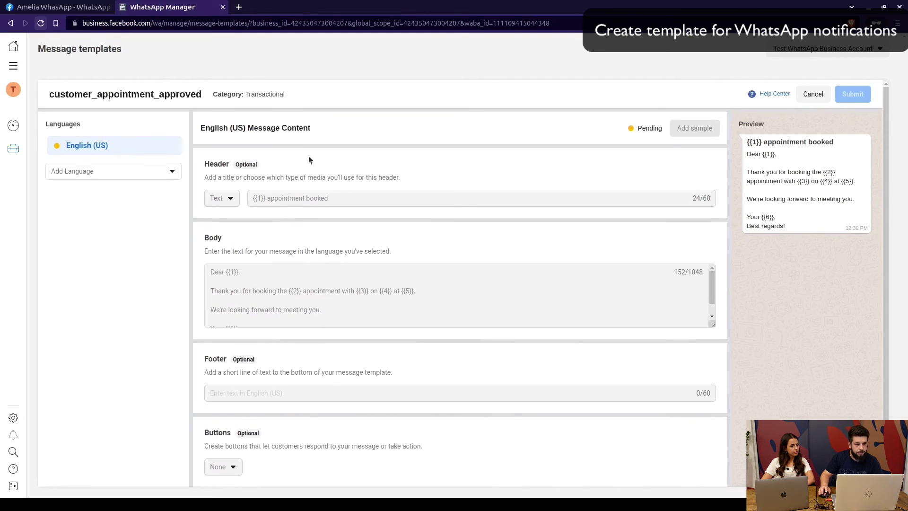
pyautogui.scroll(-1, 359, 256)
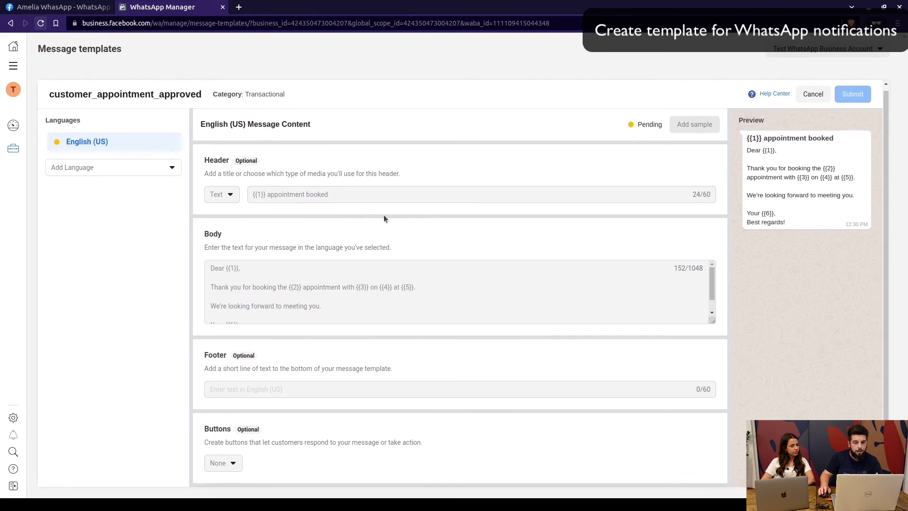
pyautogui.scroll(-1, 303, 282)
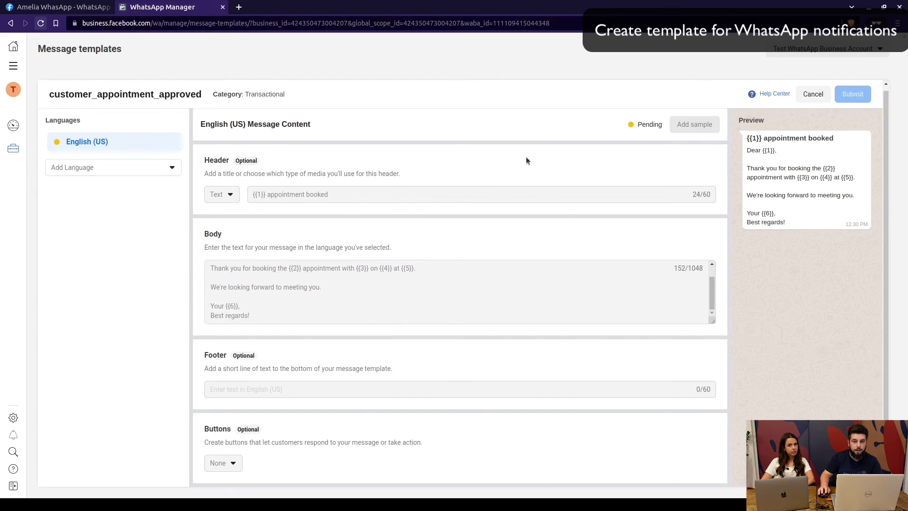
pyautogui.doubleClick(647, 124)
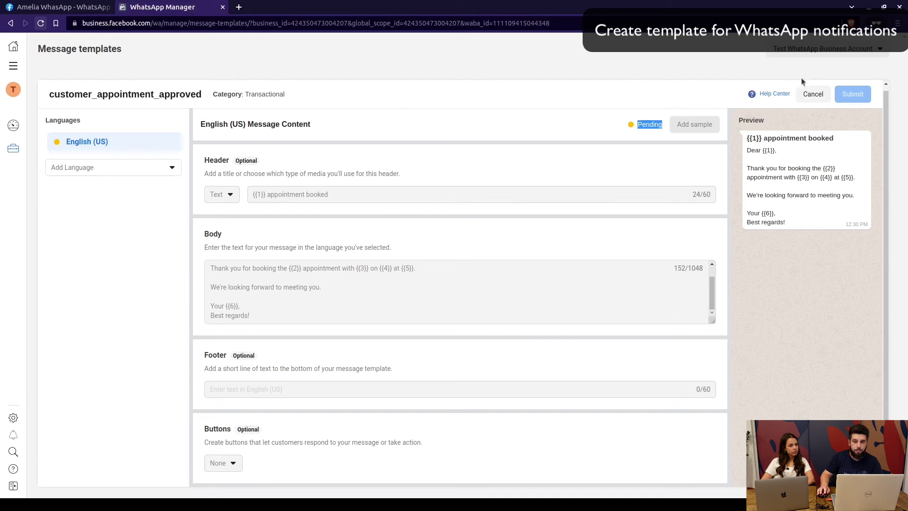
pyautogui.click(813, 93)
# - Start a new Transactional message template named testing in English (US) and continue to its message content
pyautogui.click(821, 96)
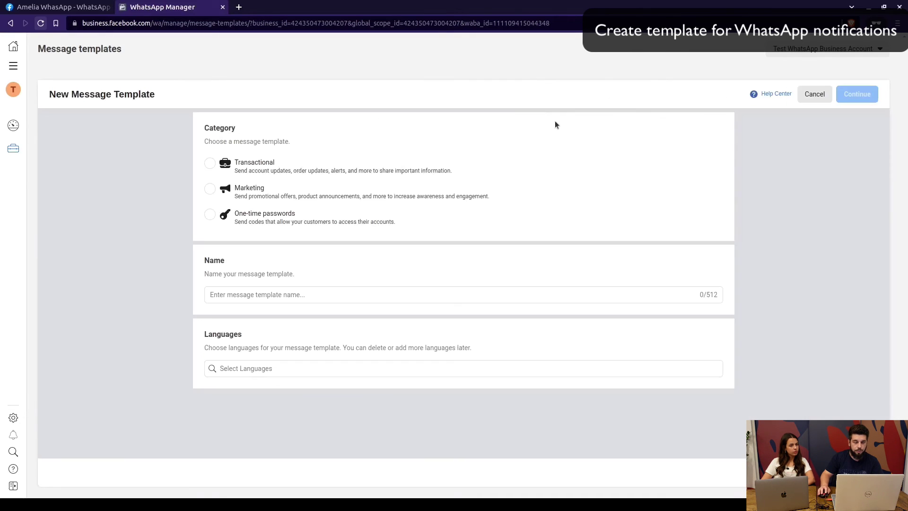
pyautogui.click(302, 171)
pyautogui.click(294, 293)
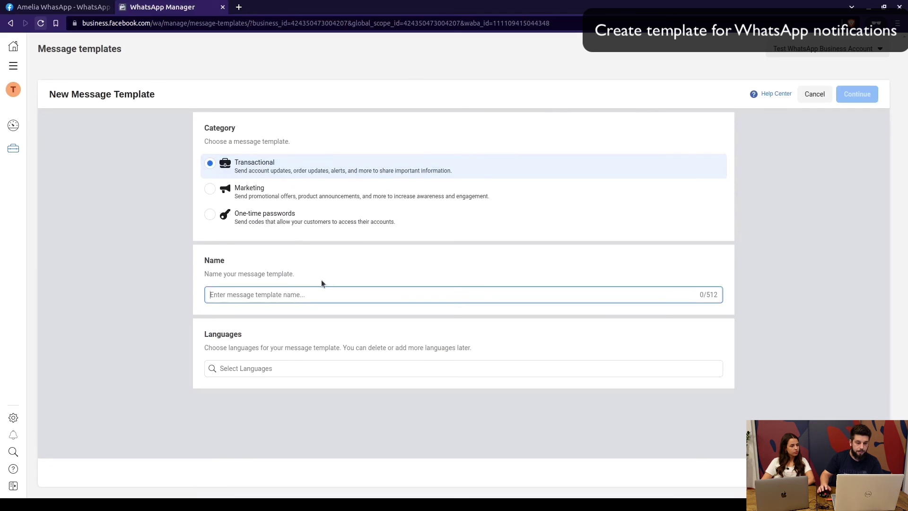
pyautogui.write('test')
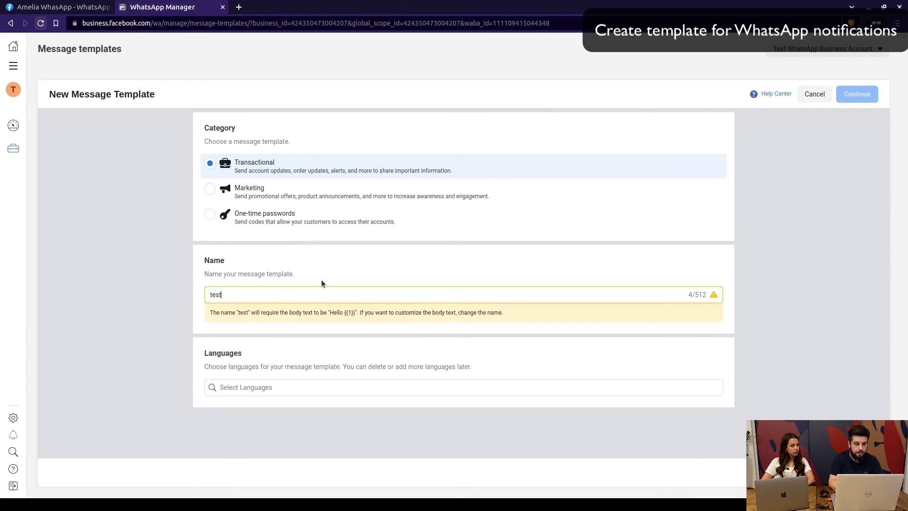
pyautogui.write('ing')
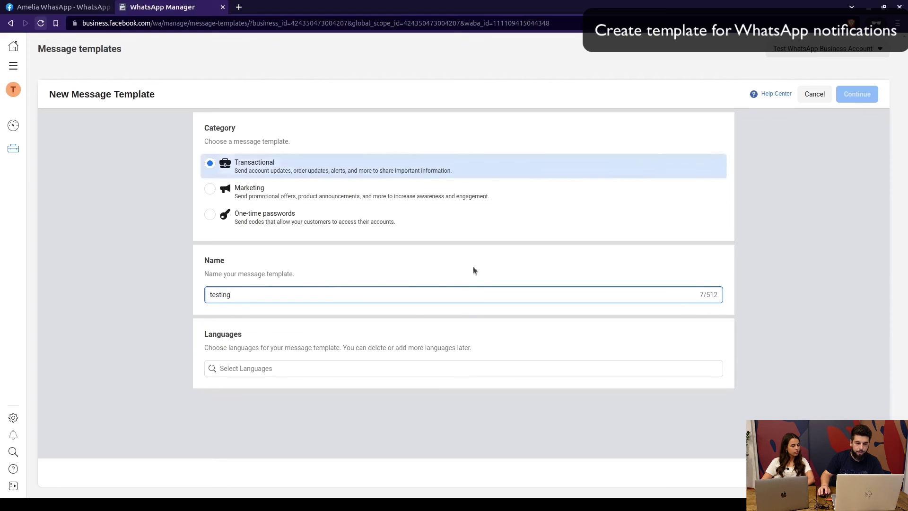
pyautogui.click(348, 368)
pyautogui.write('english')
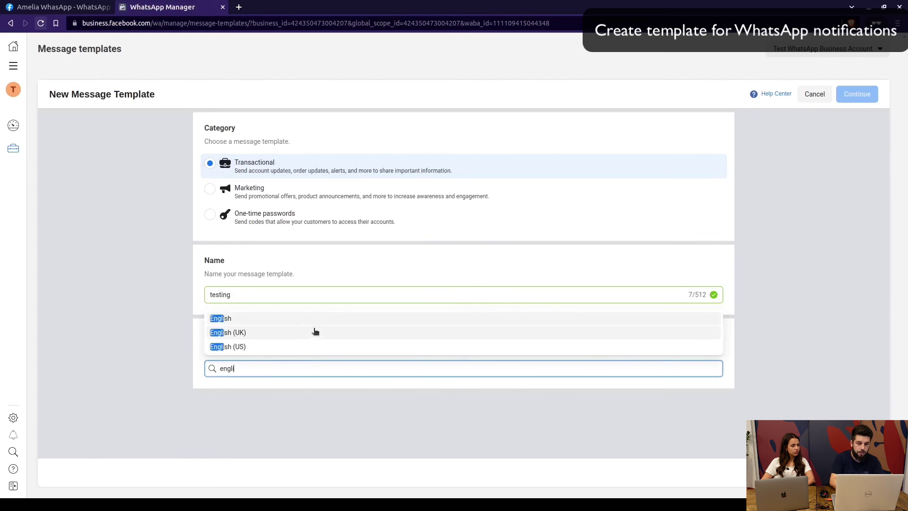
pyautogui.click(408, 347)
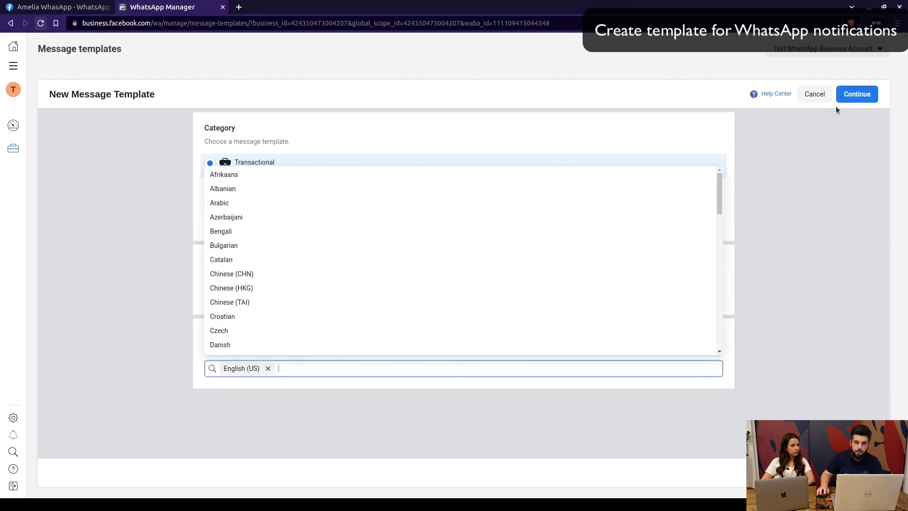
pyautogui.click(849, 95)
# - Try an HTML link as the message body: <a href="%customer_panel_url%>{{1}}</a>
pyautogui.click(352, 276)
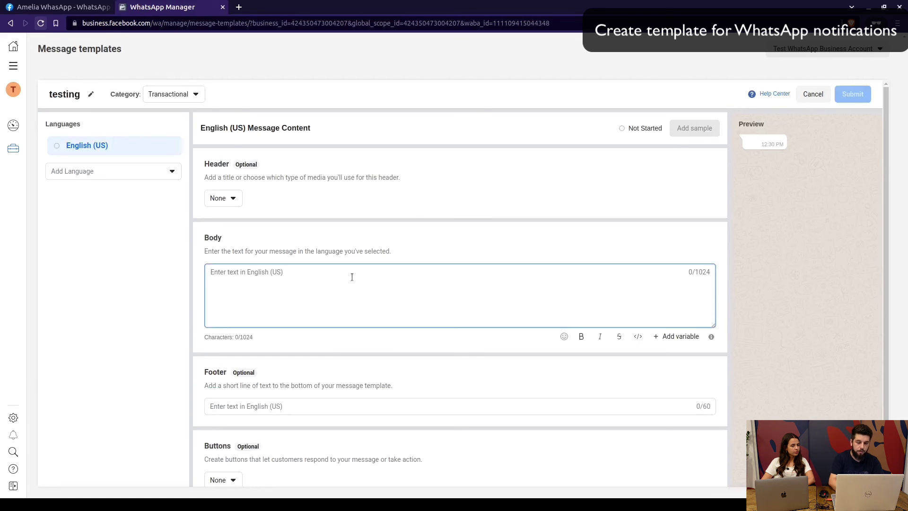
pyautogui.write('<a href="')
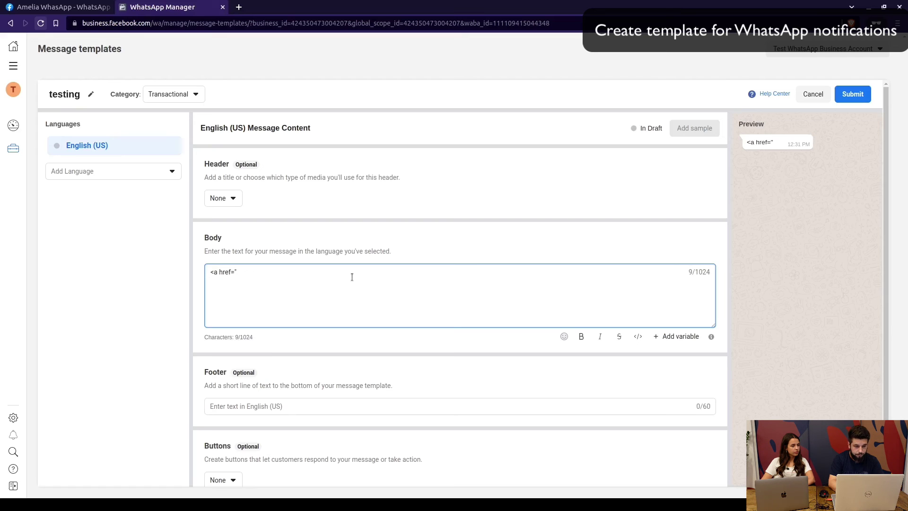
pyautogui.write('%customer_m')
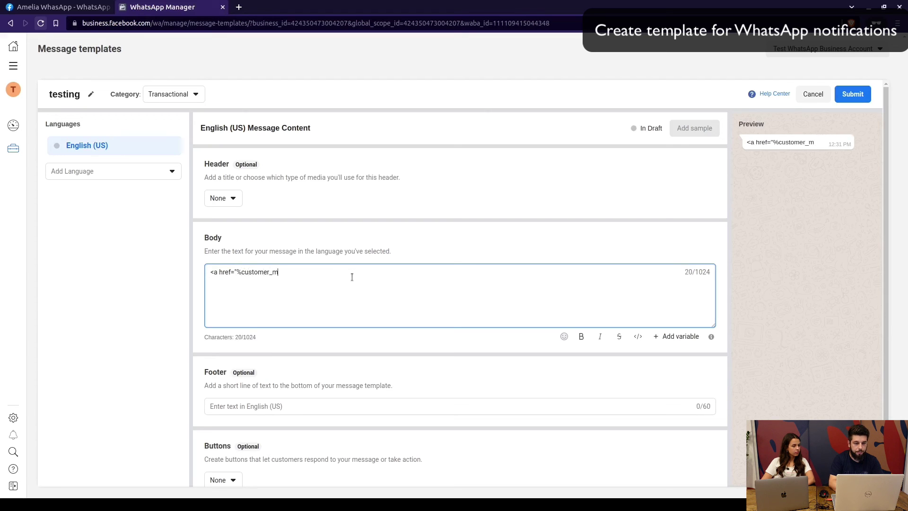
pyautogui.press('BackSpace')
pyautogui.write('panel_url%>')
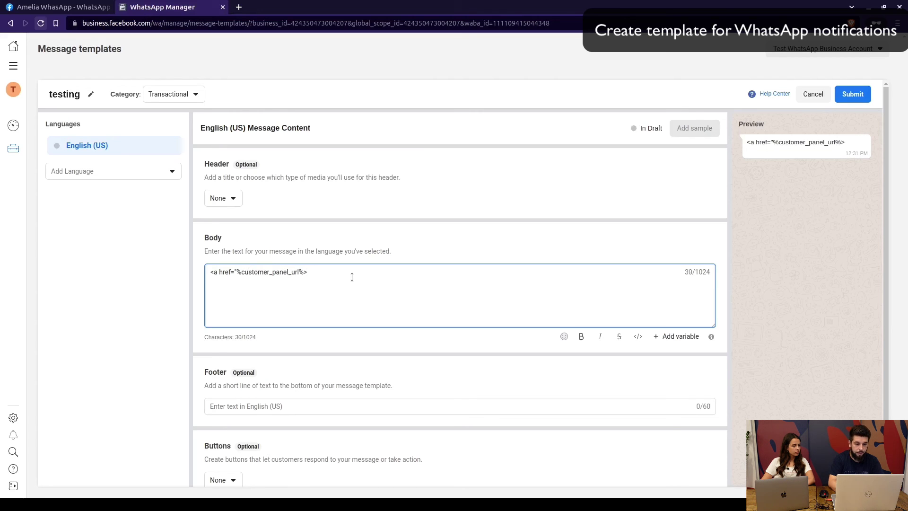
pyautogui.write('{{1}}')
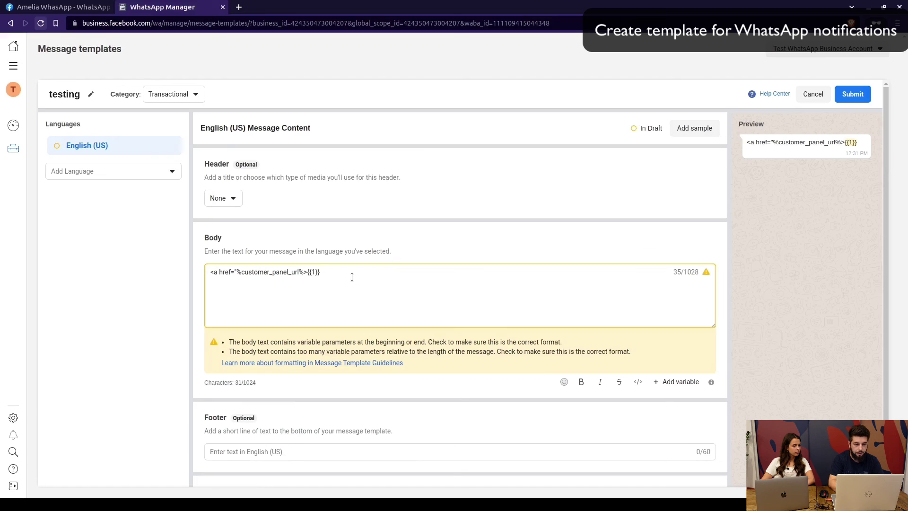
pyautogui.write('</a>')
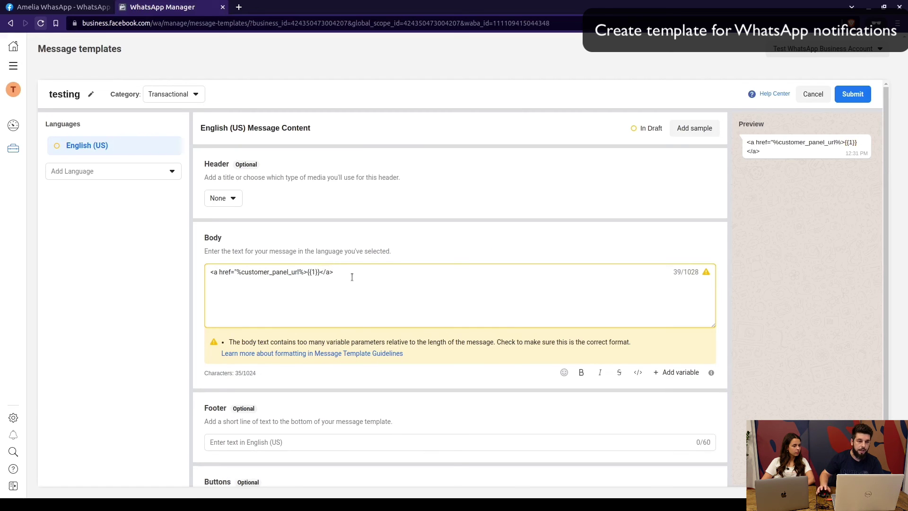
# - Replace the testing template's body with "If you want to access the customer panel,click here: {{1}}."
pyautogui.hotkey('alt', 'Tab')
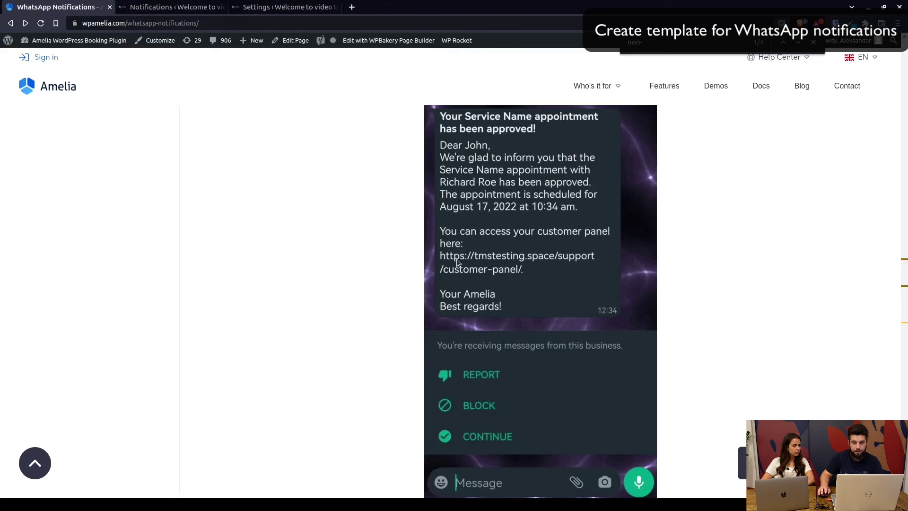
pyautogui.hotkey('alt', 'Tab')
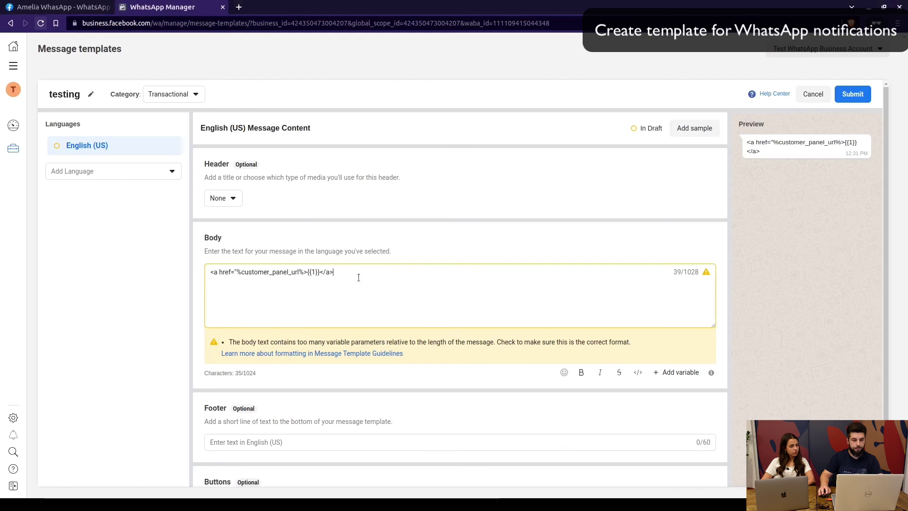
pyautogui.hotkey('ctrl', 'a')
pyautogui.write('If you ')
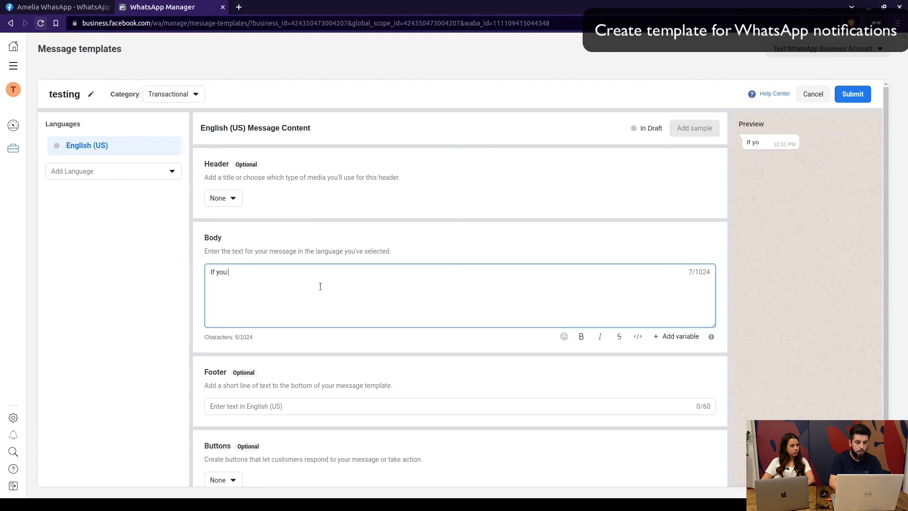
pyautogui.write('want to access the cur')
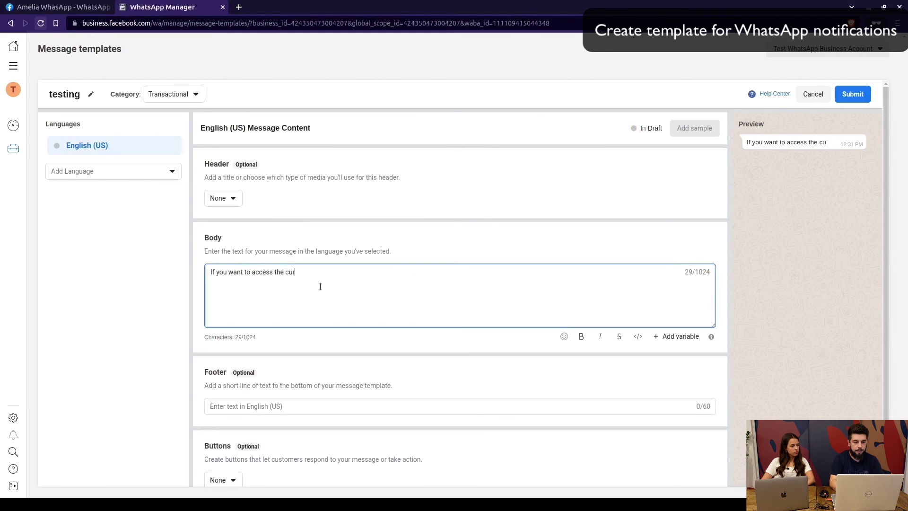
pyautogui.write('tomer panel, lc')
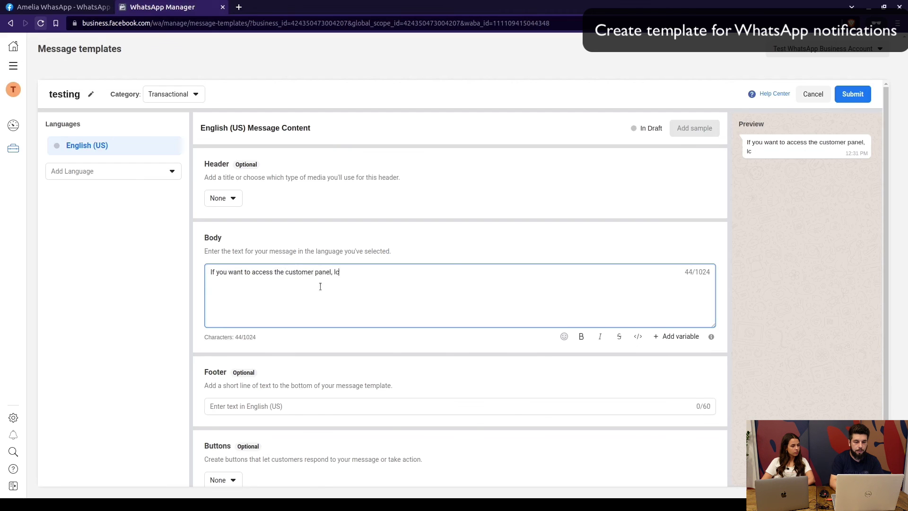
pyautogui.press('BackSpace')
pyautogui.press('BackSpace')
pyautogui.press('BackSpace')
pyautogui.write('click here: {{1}}.')
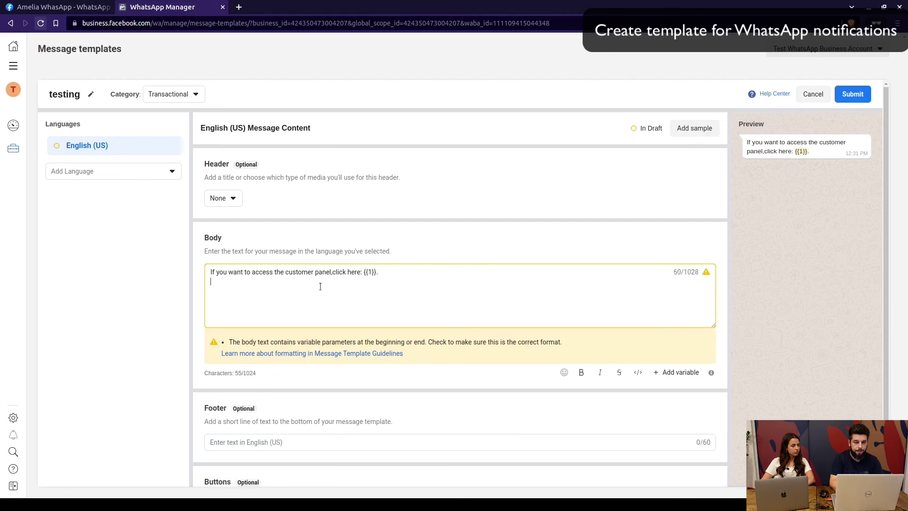
# - Add the closing line "Thank you" to the message body, separated from the link sentence by a blank line
pyautogui.press('Return')
pyautogui.write('T')
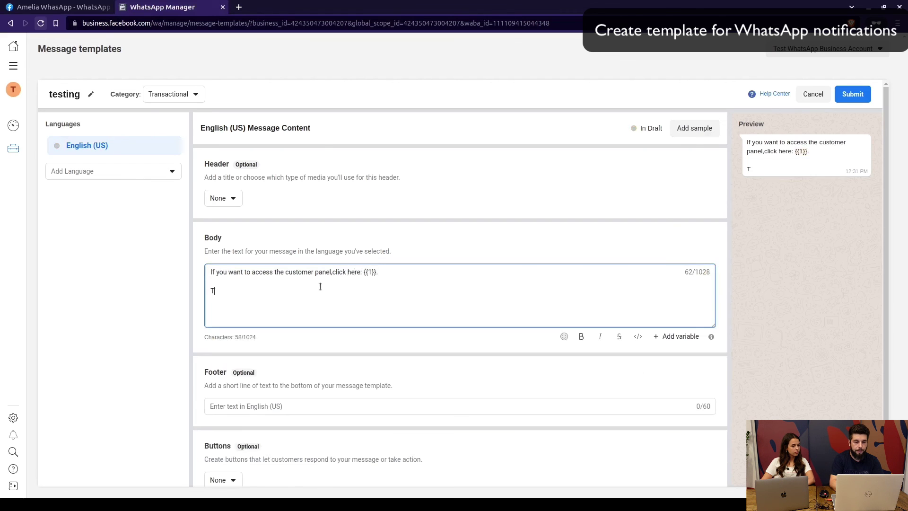
pyautogui.write('hank ')
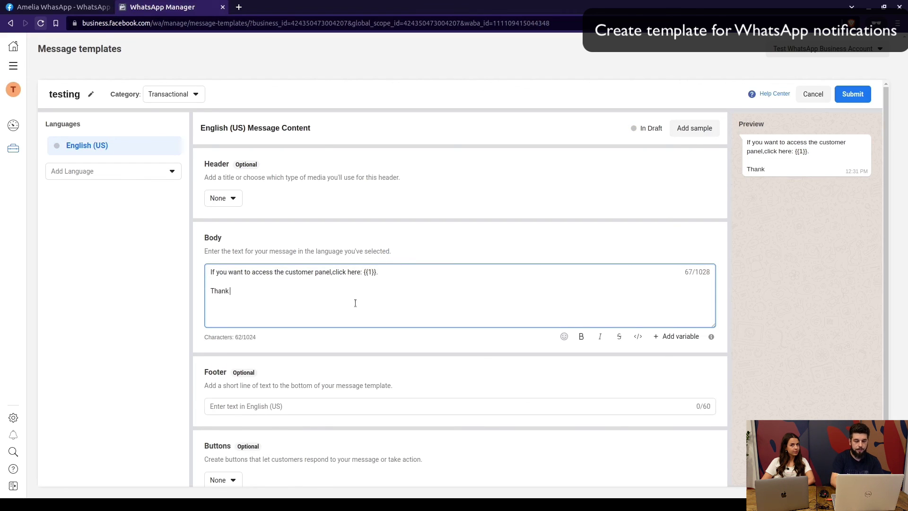
pyautogui.write('you')
pyautogui.press('BackSpace')
pyautogui.write('ou')
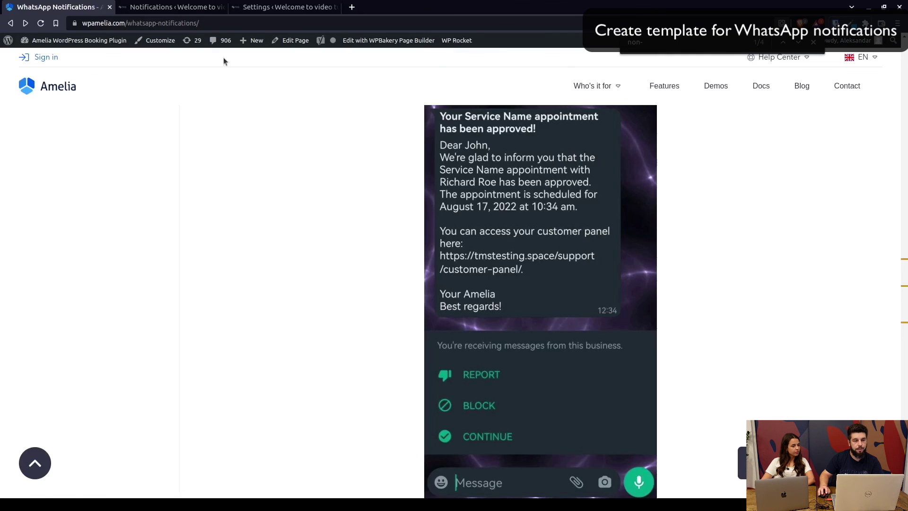
# - Switch to Amelia's Notifications page and map message placeholder {{6}} of Appointment Approved to Customer with %customer_panel_url%
pyautogui.click(179, 7)
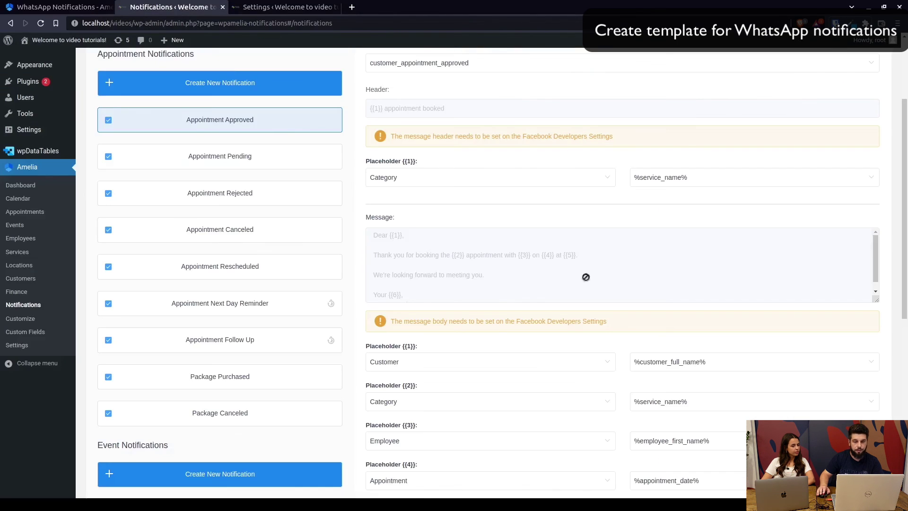
pyautogui.scroll(-3, 676, 336)
pyautogui.scroll(-1, 682, 342)
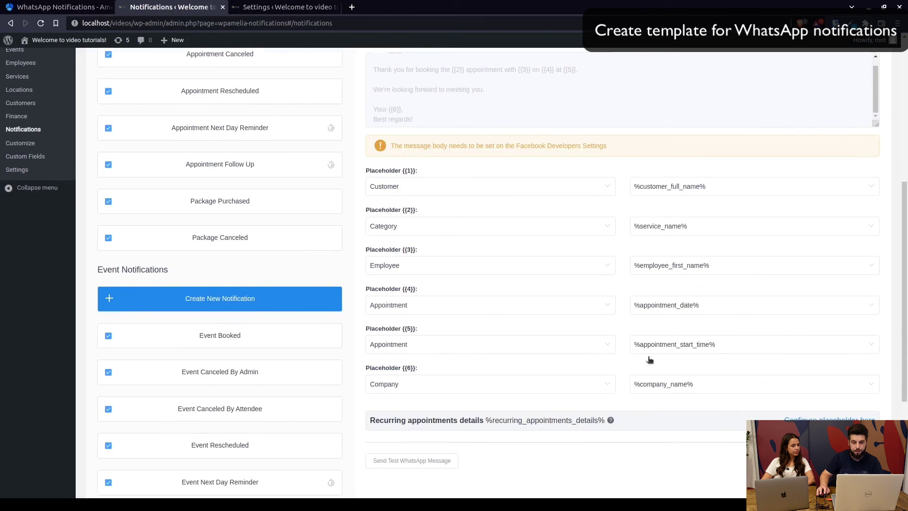
pyautogui.click(685, 381)
pyautogui.click(513, 385)
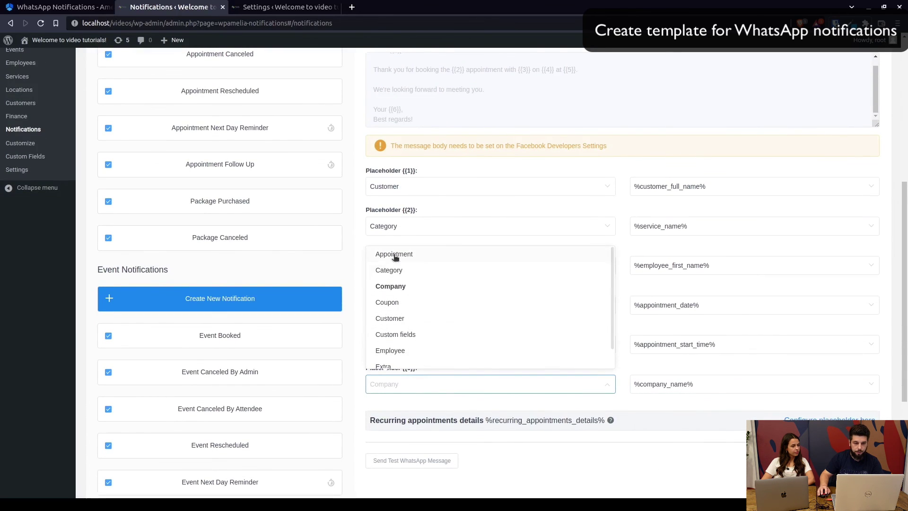
pyautogui.click(400, 319)
pyautogui.click(708, 389)
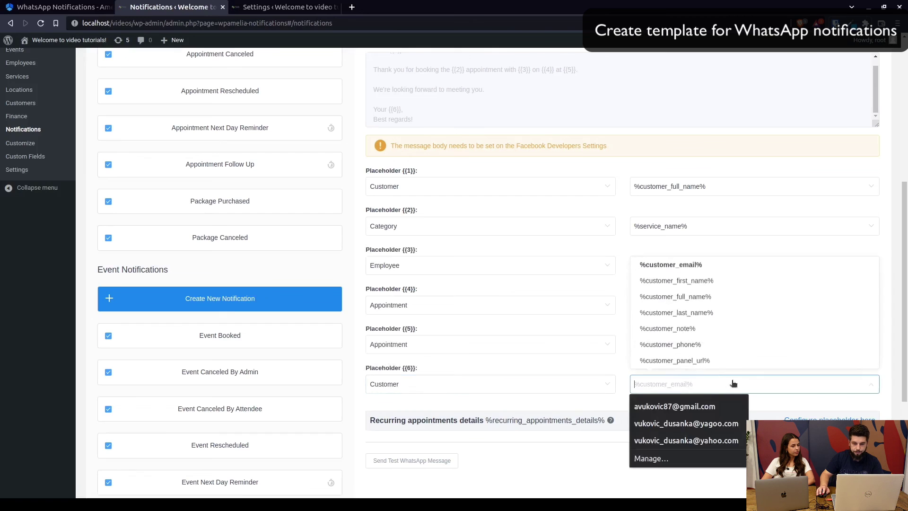
pyautogui.click(686, 360)
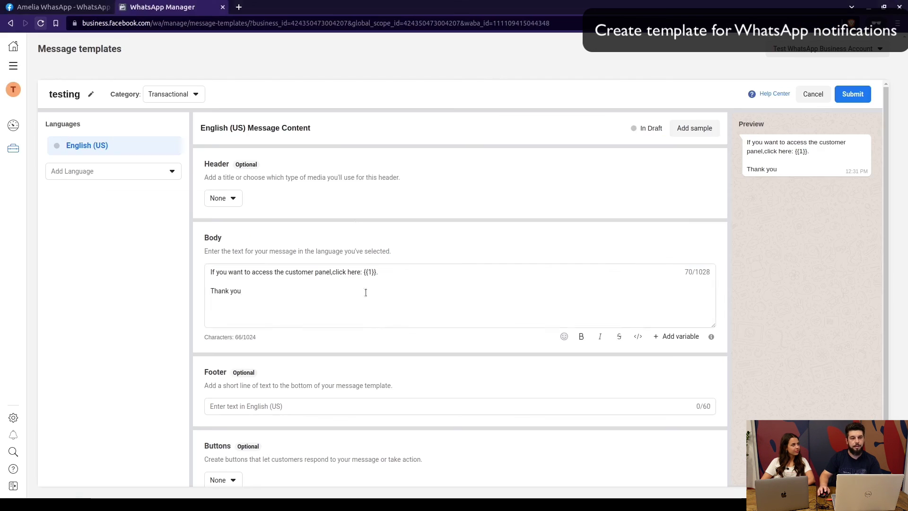
# - Return to the WhatsApp Notifications documentation and read the notes below the sample message
pyautogui.click(365, 289)
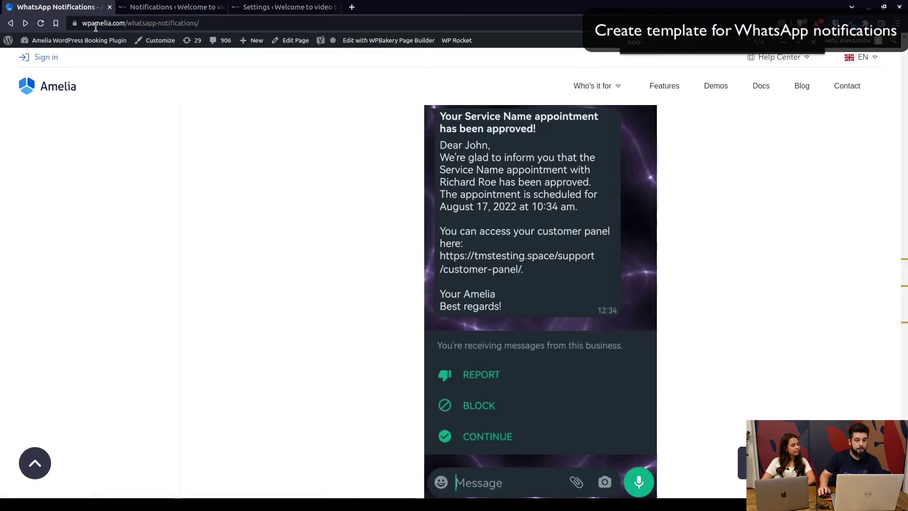
pyautogui.scroll(-5, 504, 302)
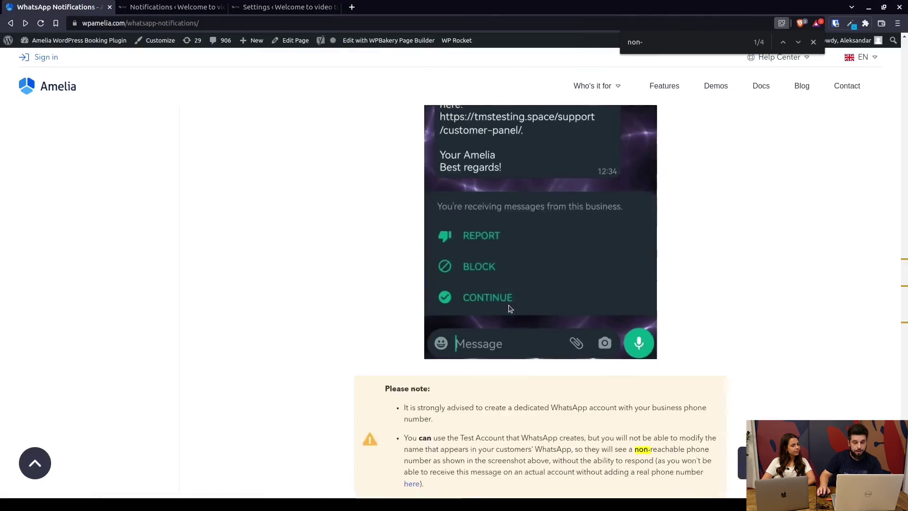